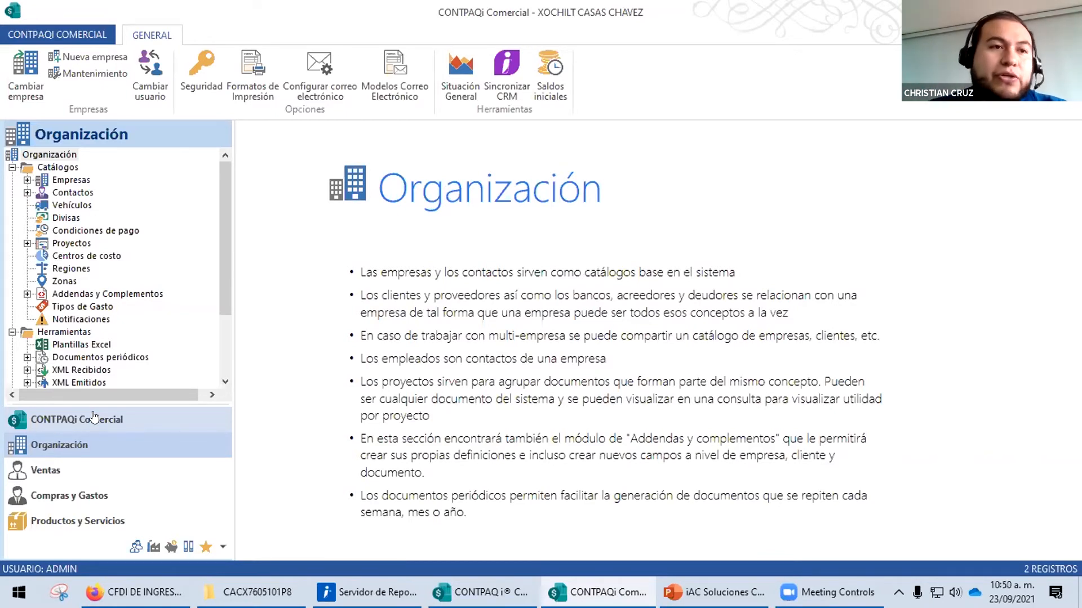
Step: Open the Empresas catalog, review the general data and fiscal address of the company with ID 2, and close its record
click(66, 181)
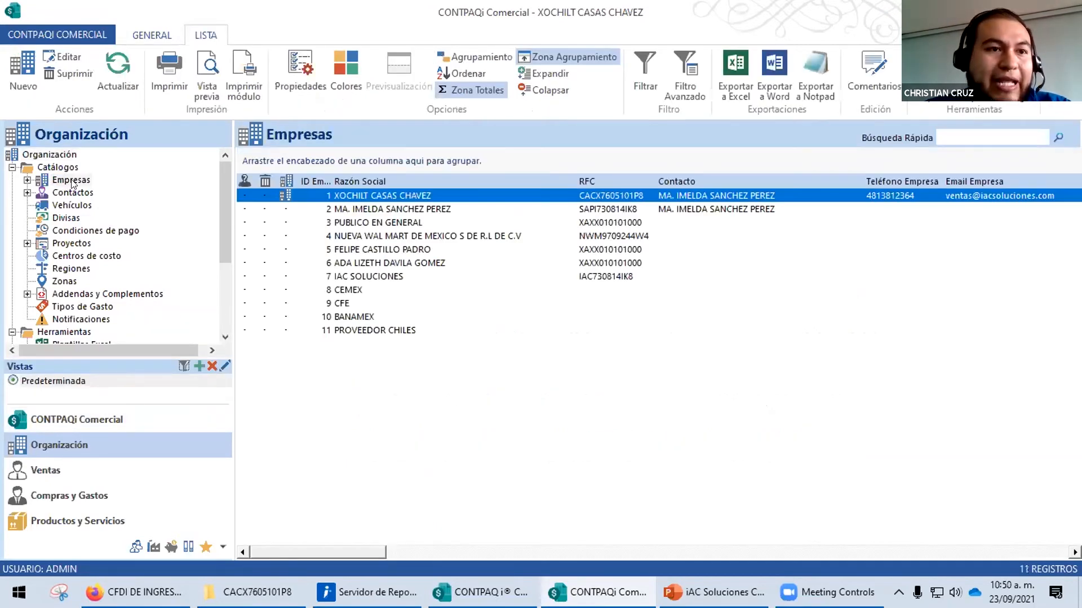
double_click(425, 209)
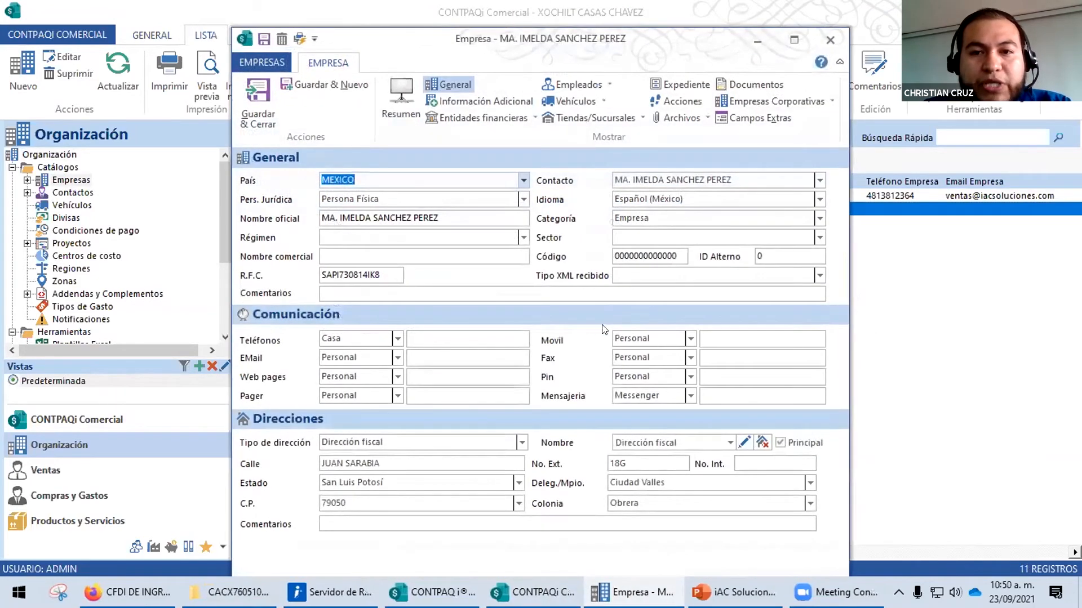
click(828, 38)
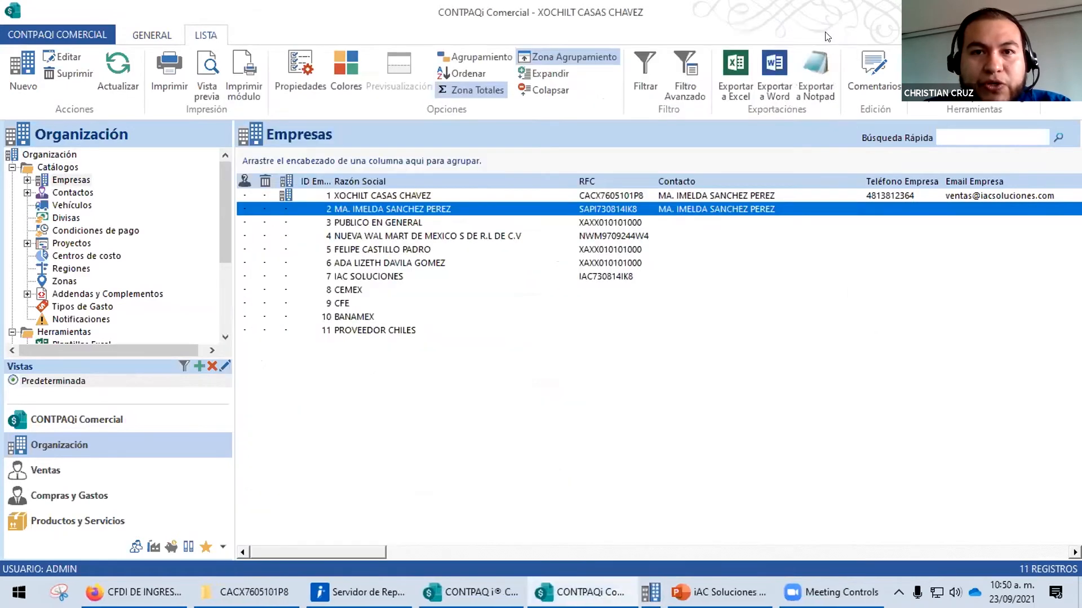
double_click(328, 208)
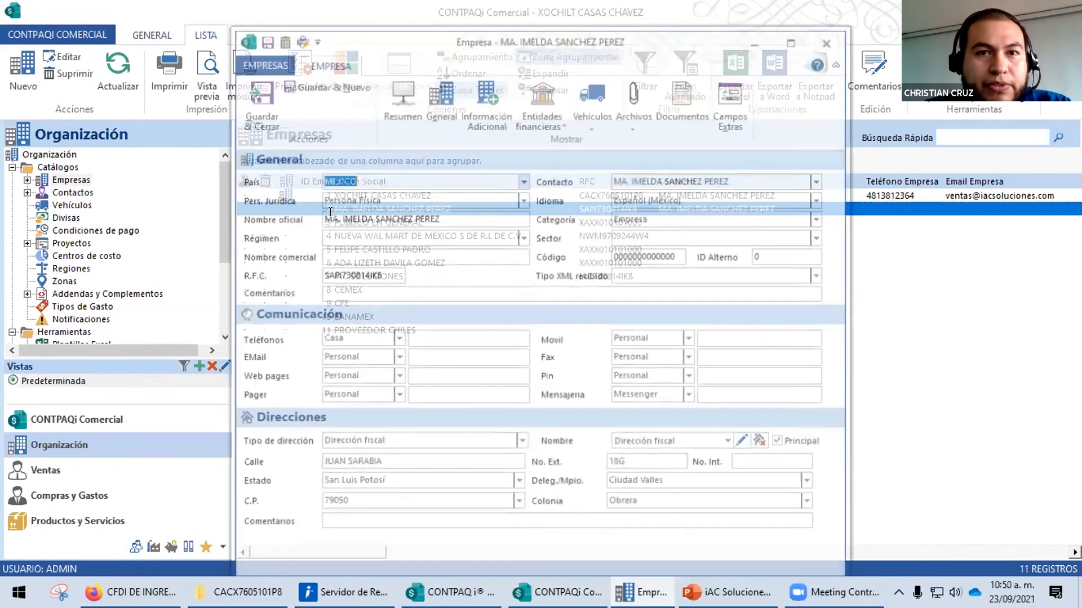
click(830, 41)
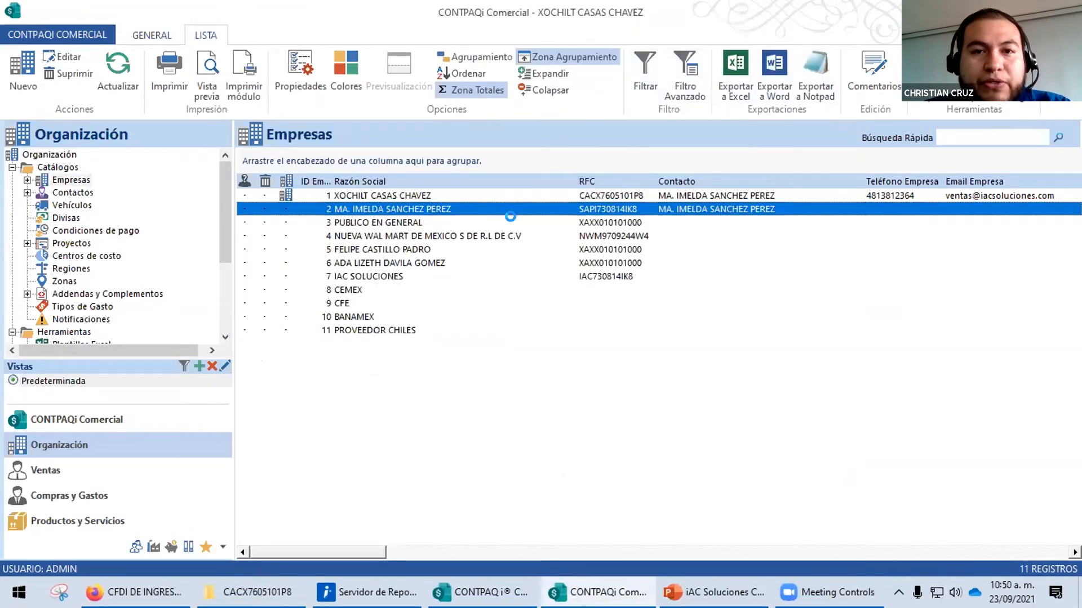
double_click(532, 212)
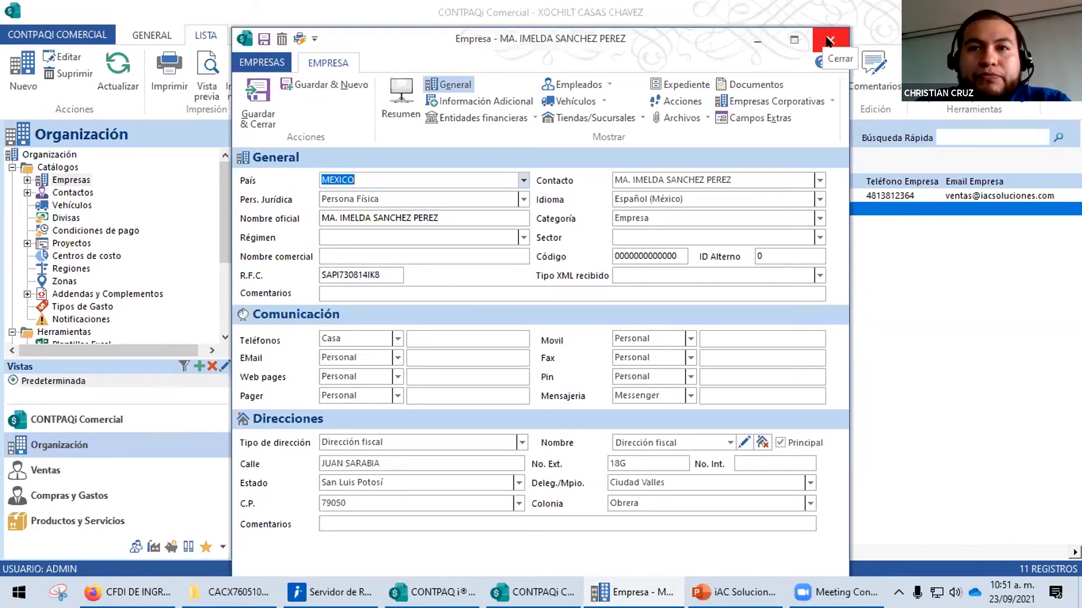
click(829, 40)
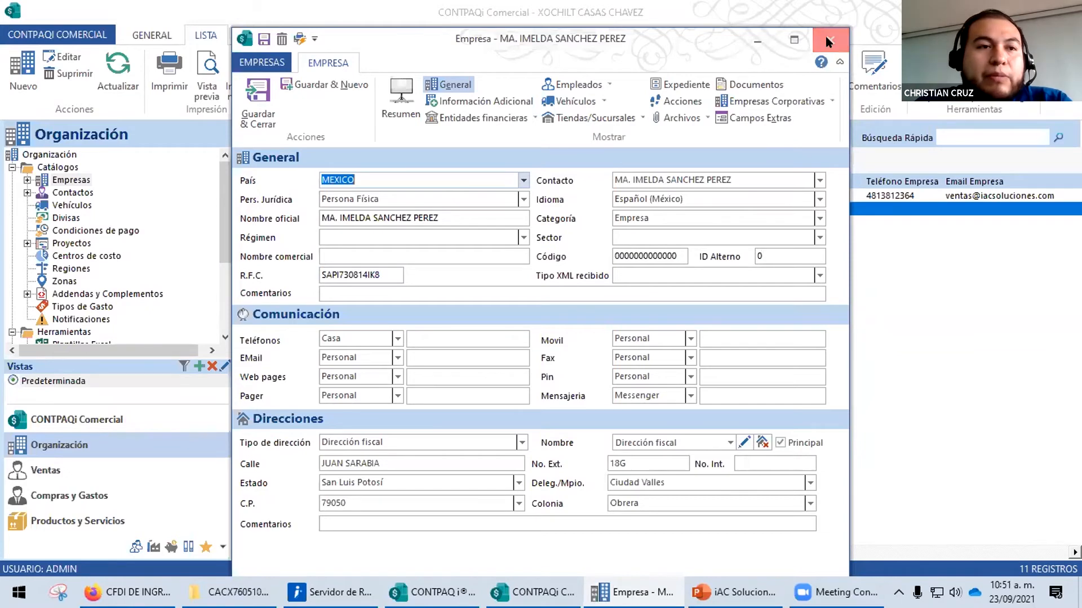
Step: Open the contact with ID 2 in the Contactos catalog and view its R.F.C. and No. ID Fiscal identification entries
click(73, 193)
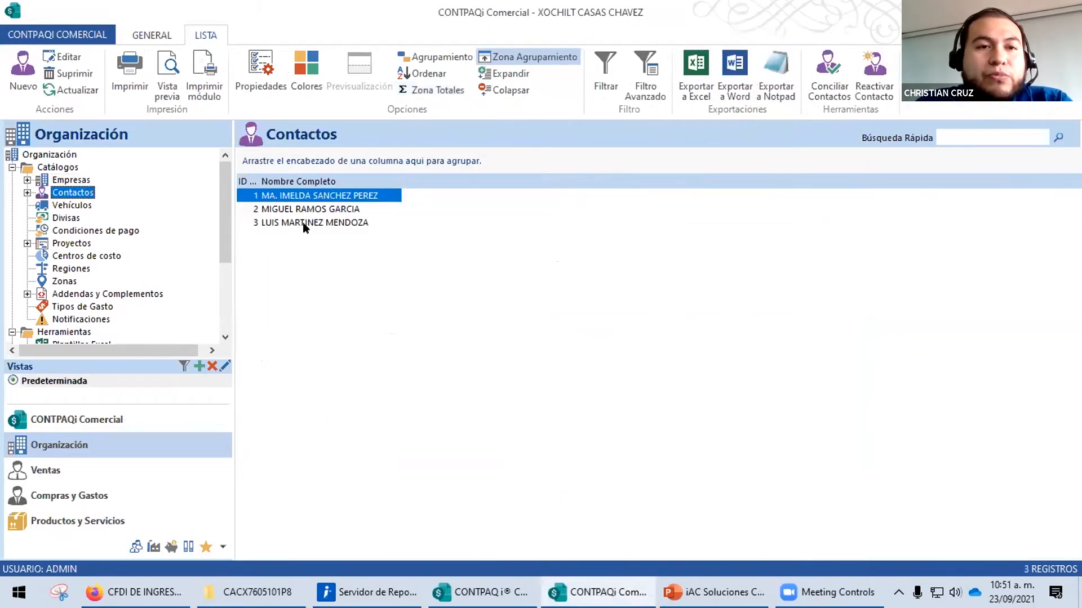
click(313, 206)
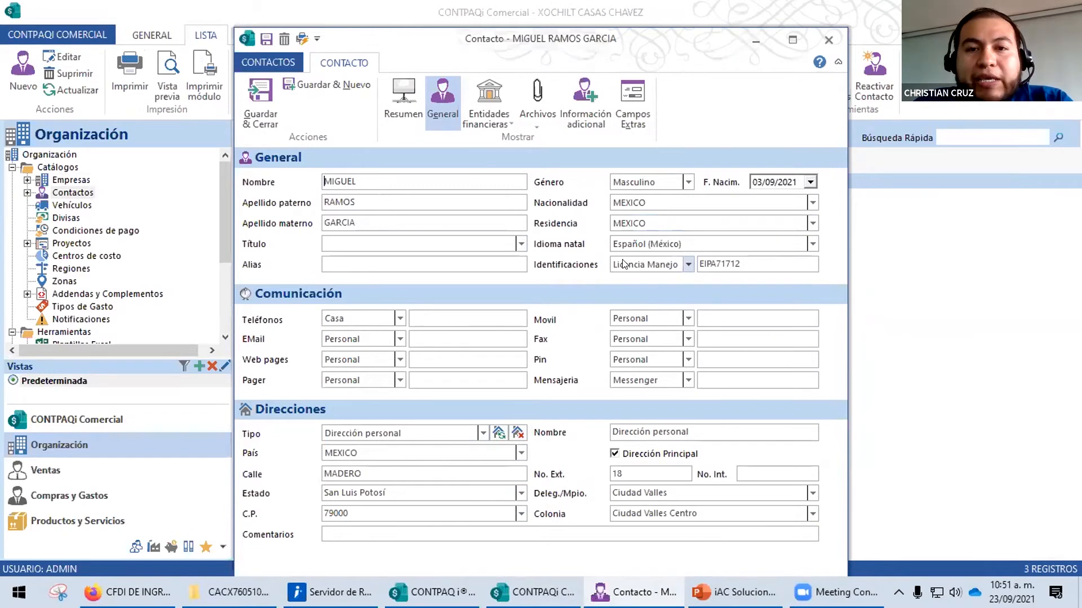
click(689, 265)
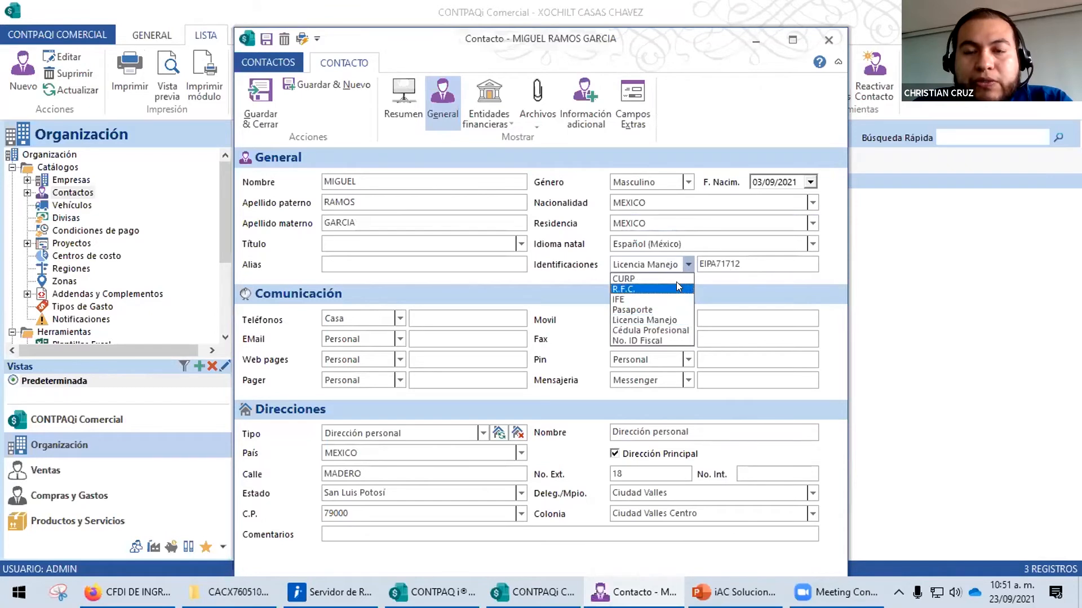
click(676, 287)
click(688, 265)
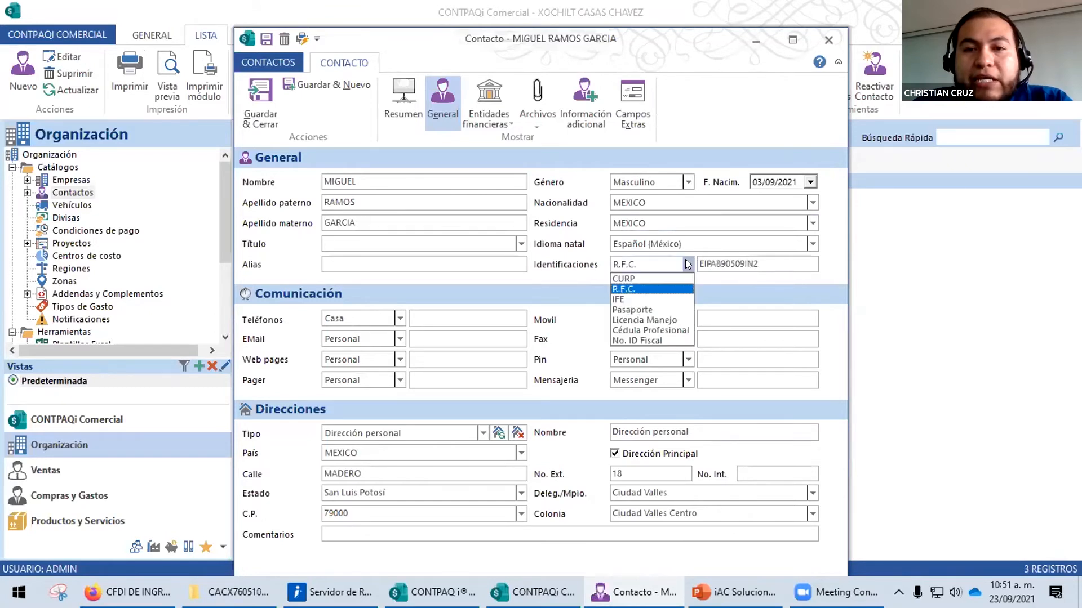
click(678, 340)
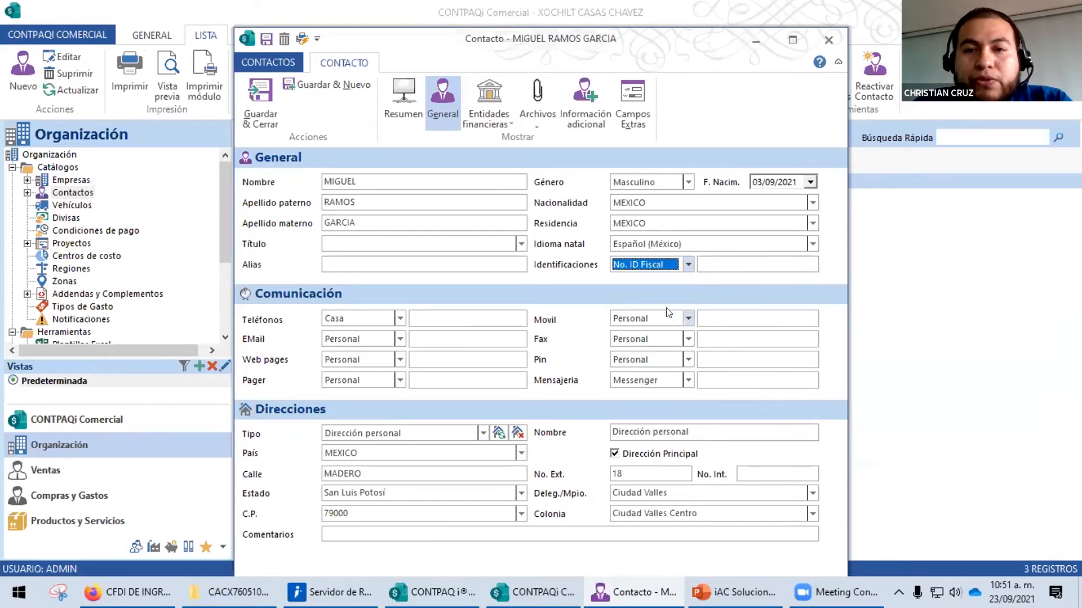
Step: Switch the contact's identification type to Licencia Manejo and save and close the contact
click(689, 266)
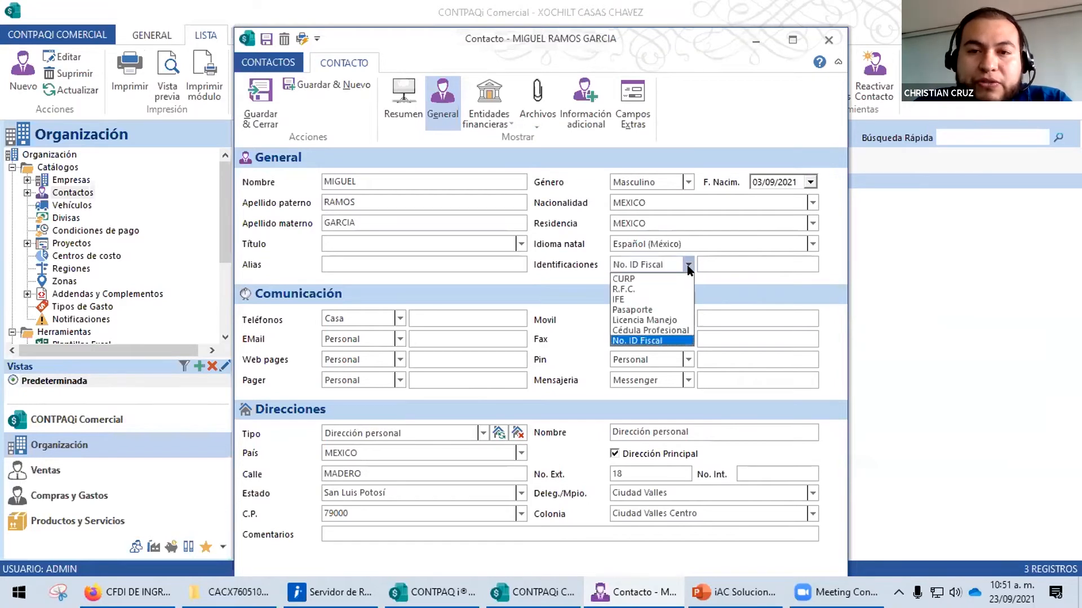
click(684, 320)
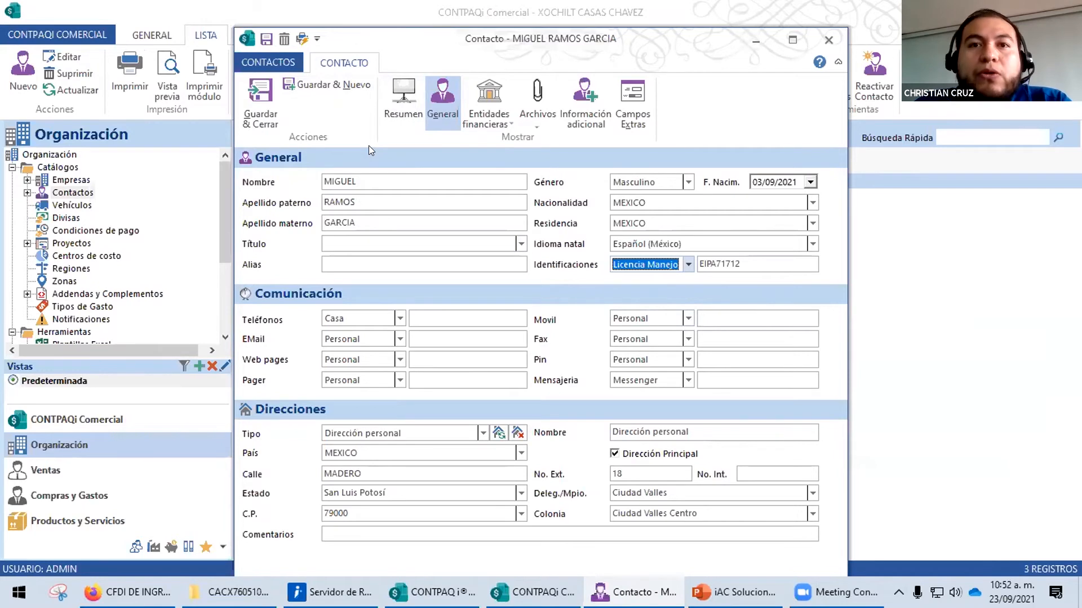
click(270, 119)
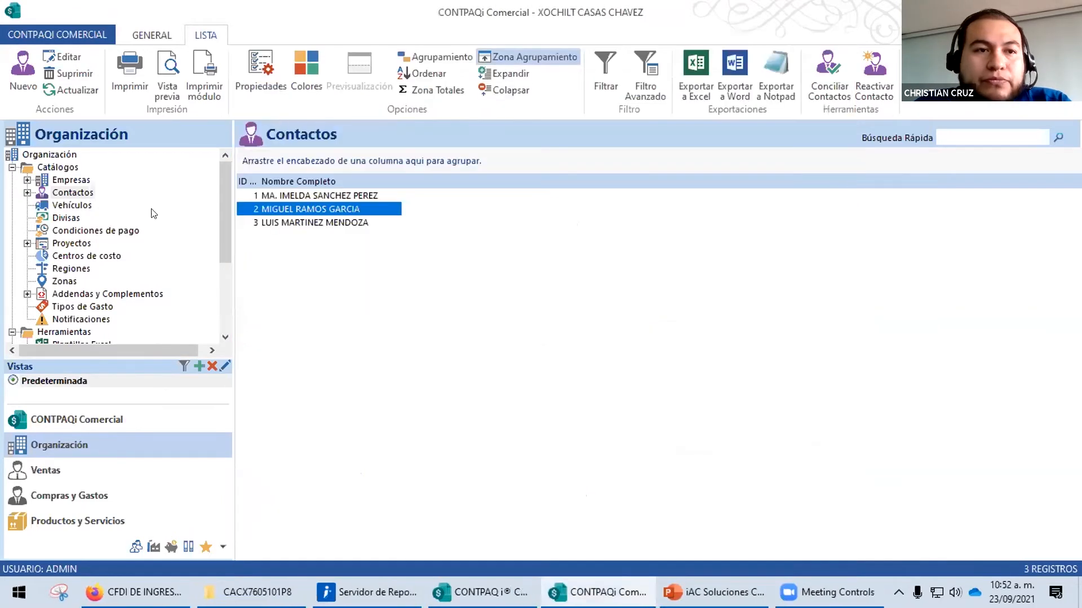
Step: Open the Carta Porte addenda of the 01 CAMION vehicle and review the available SCT permit types
click(74, 205)
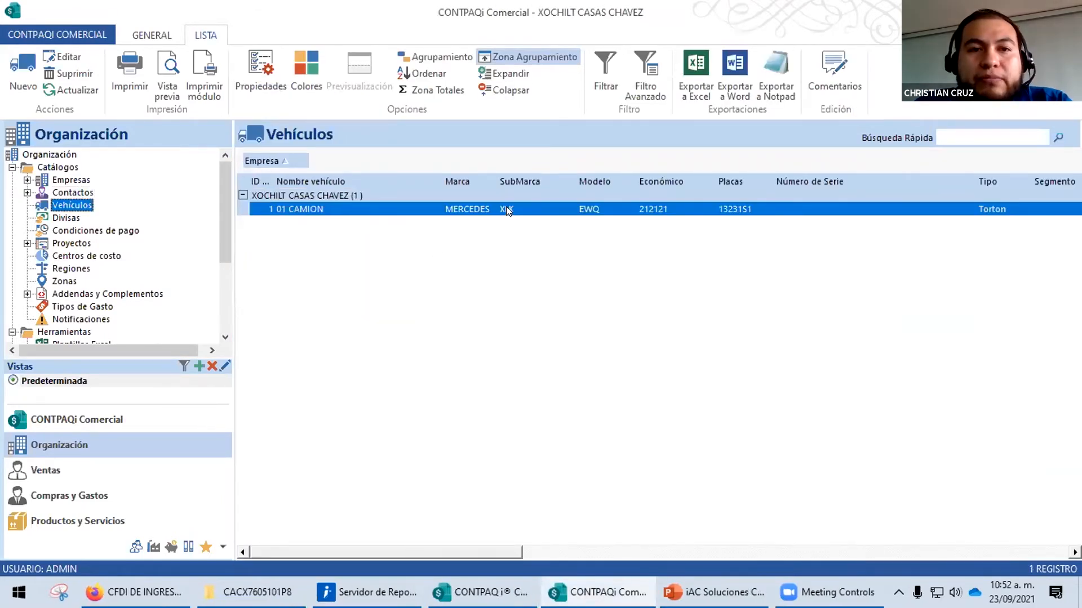
double_click(507, 209)
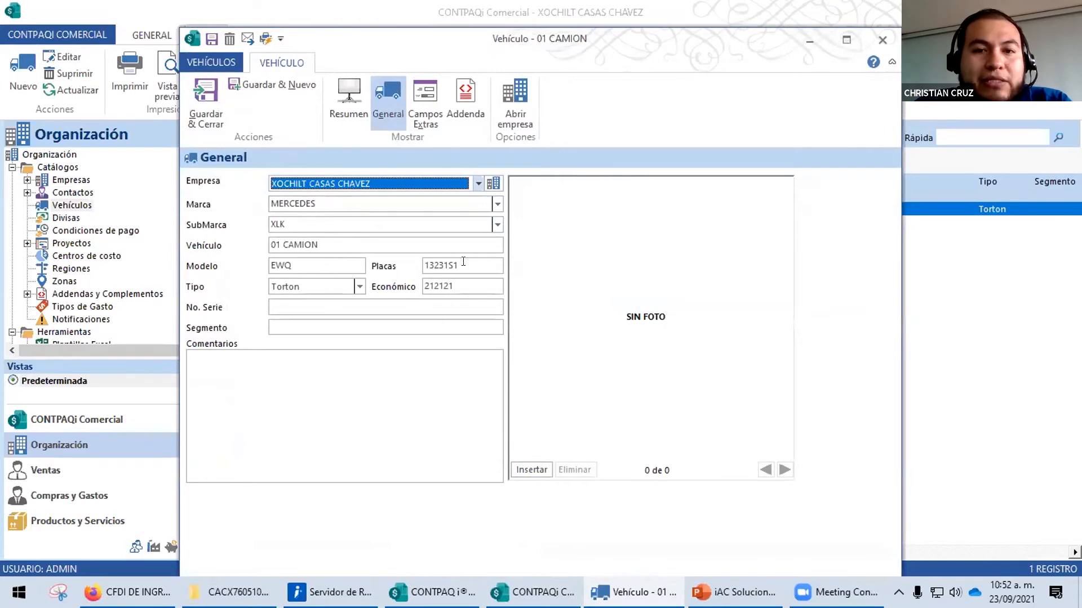
click(465, 102)
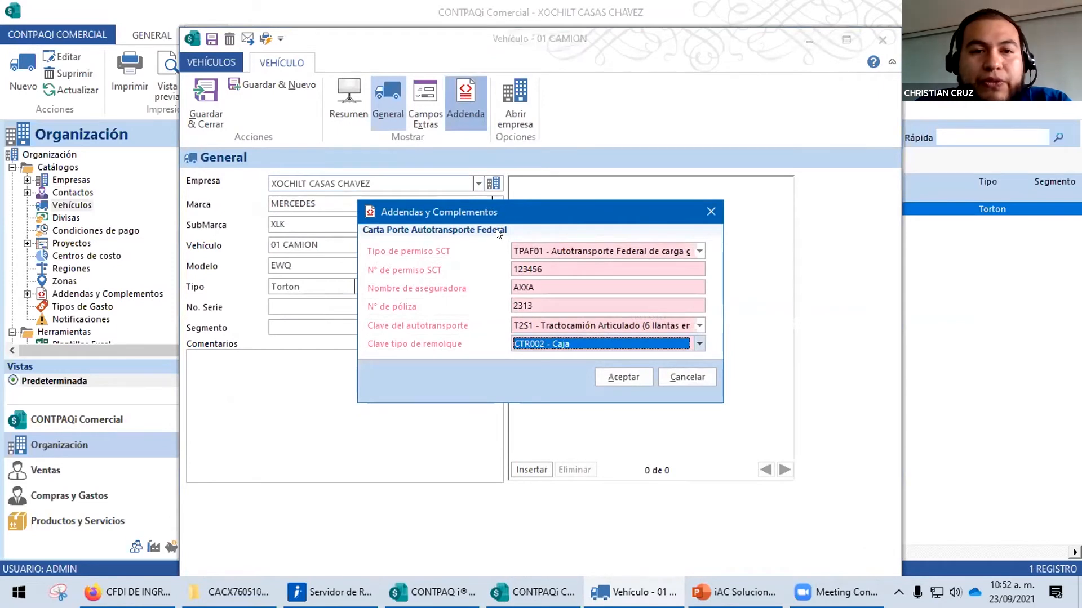
click(698, 252)
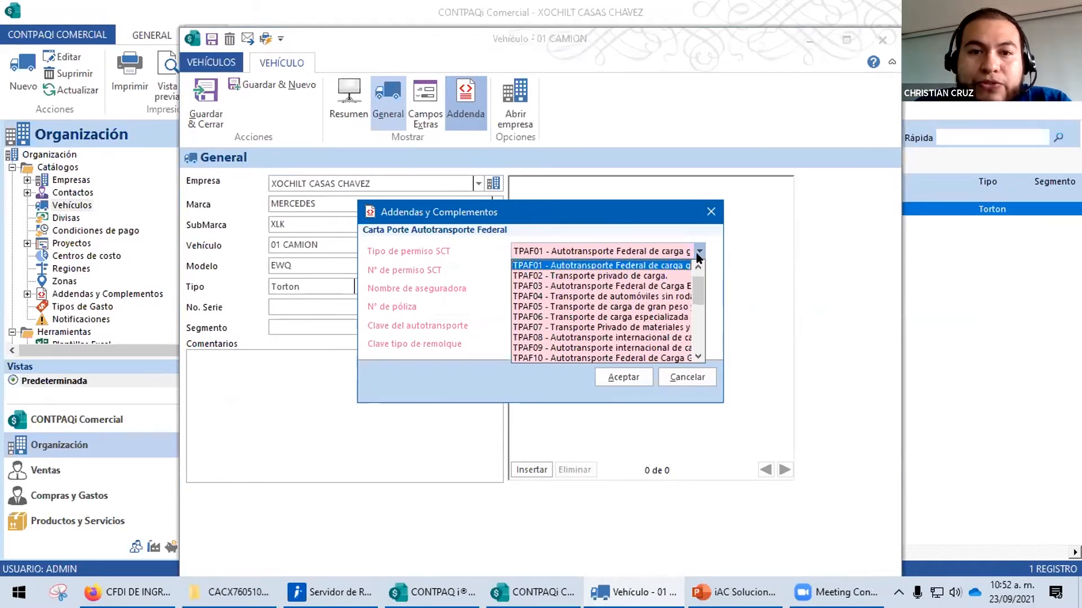
click(670, 232)
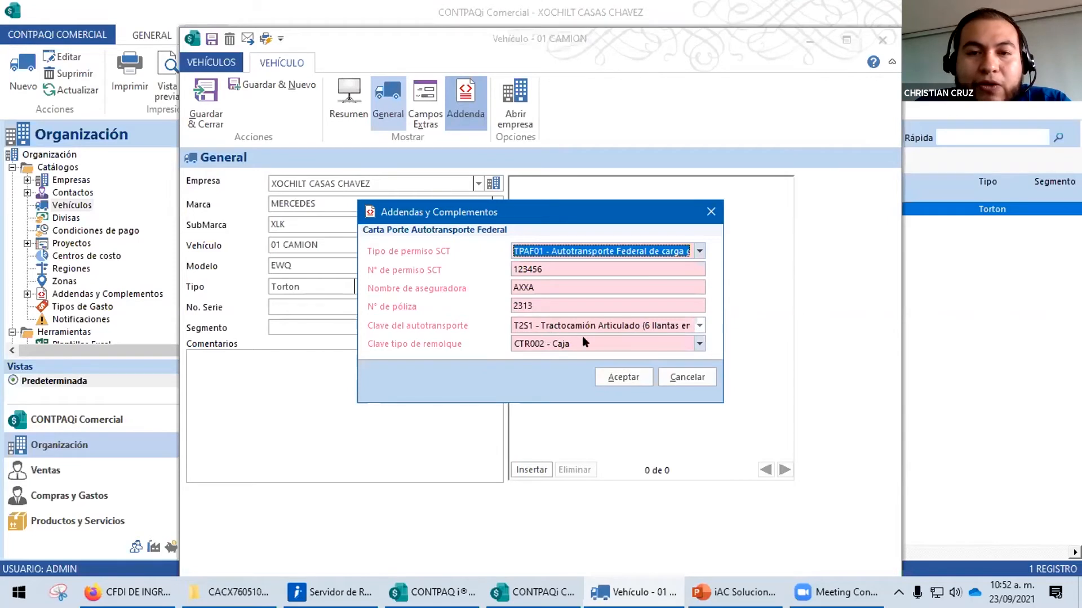
Step: Review the autotransporte and trailer type keys in the vehicle's addenda, and close the addenda and vehicle without changes
click(700, 327)
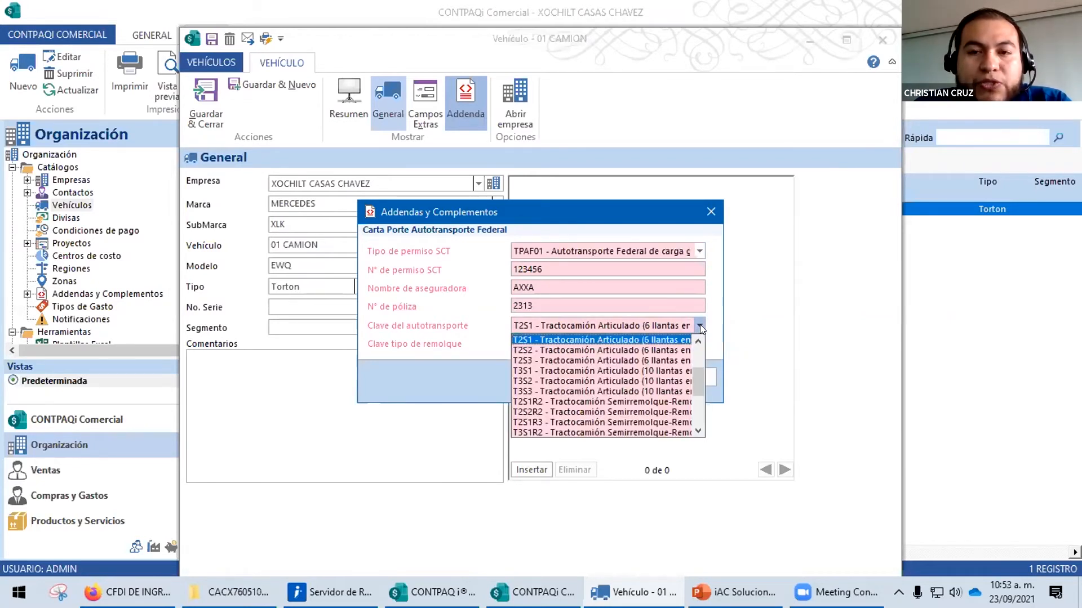
click(699, 326)
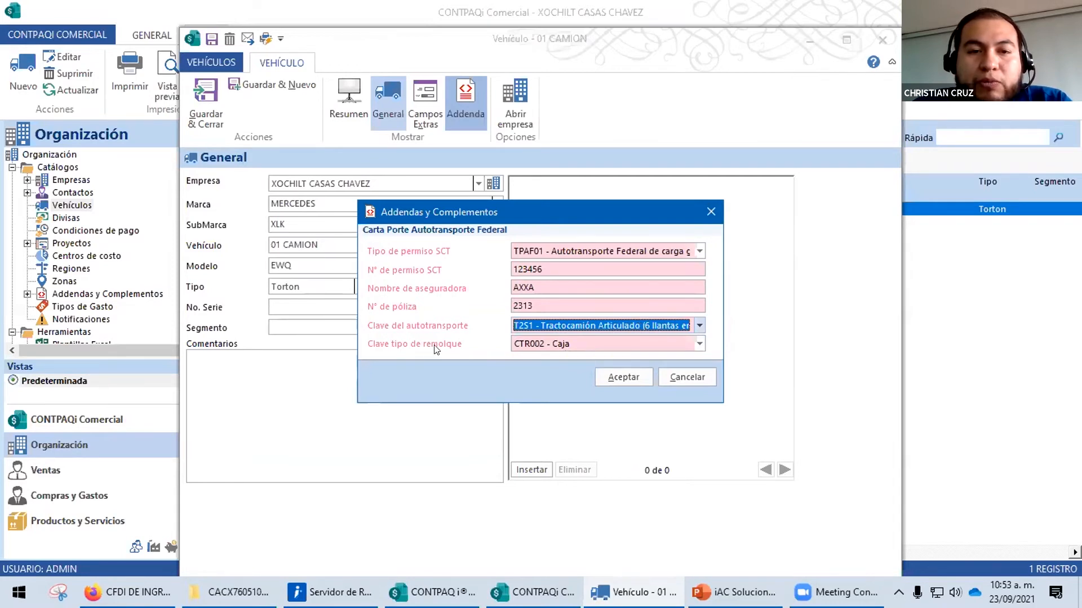
click(699, 345)
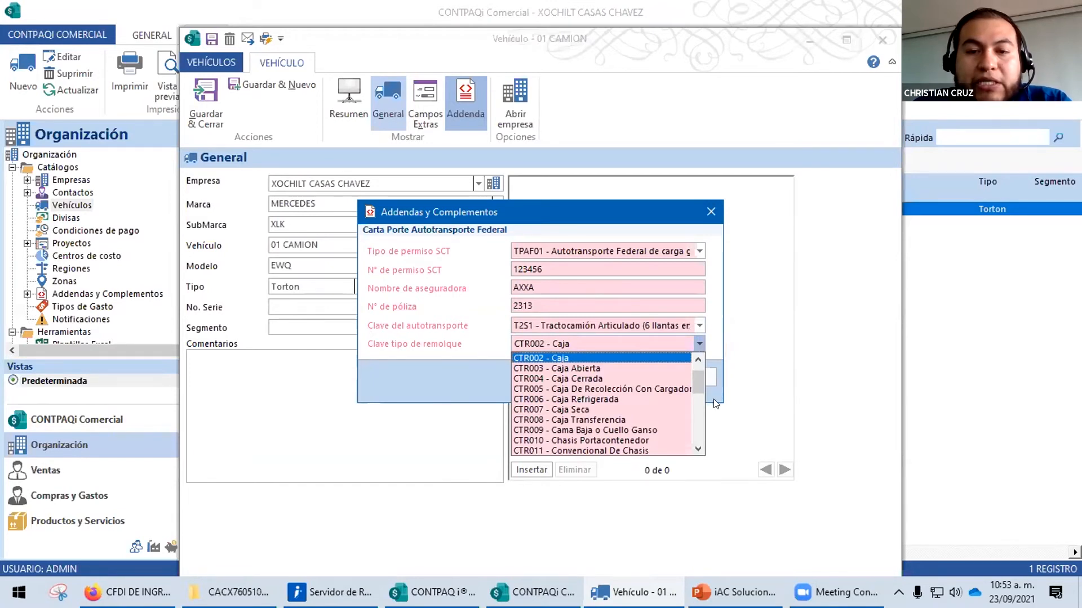
click(708, 272)
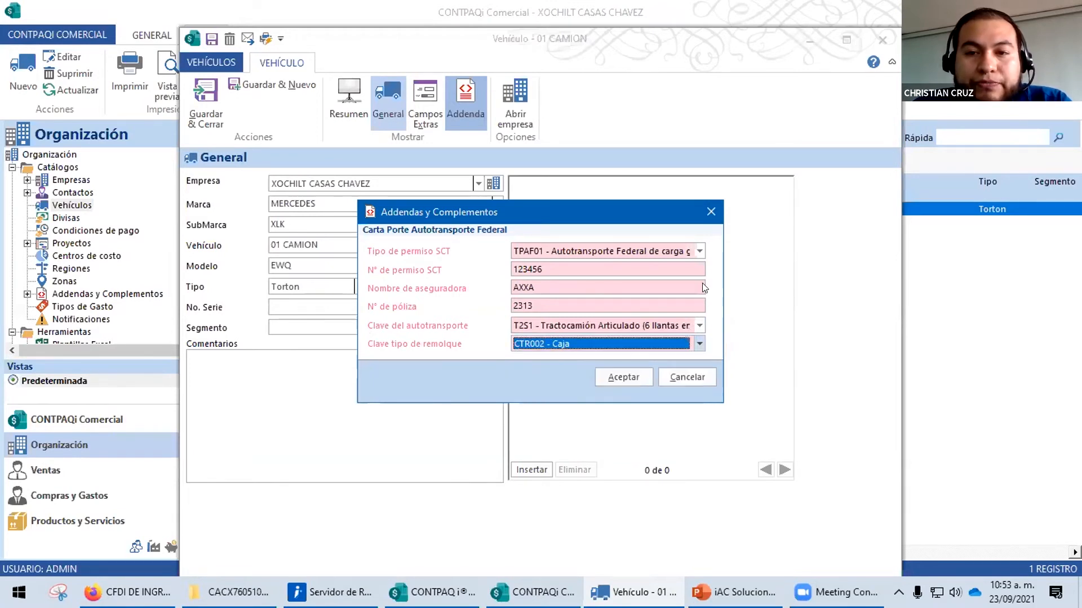
click(687, 377)
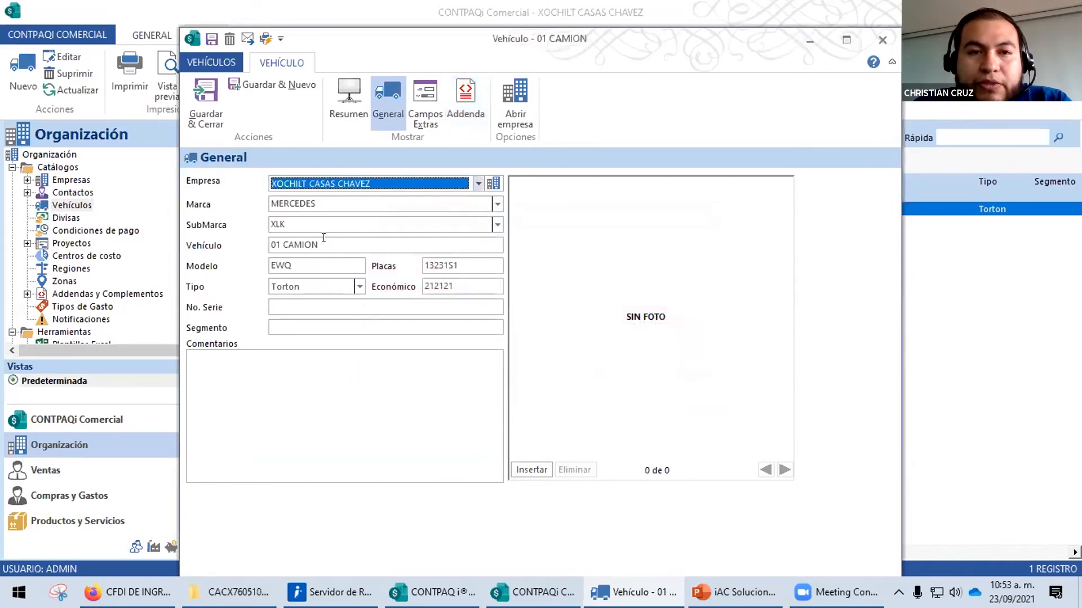
click(882, 39)
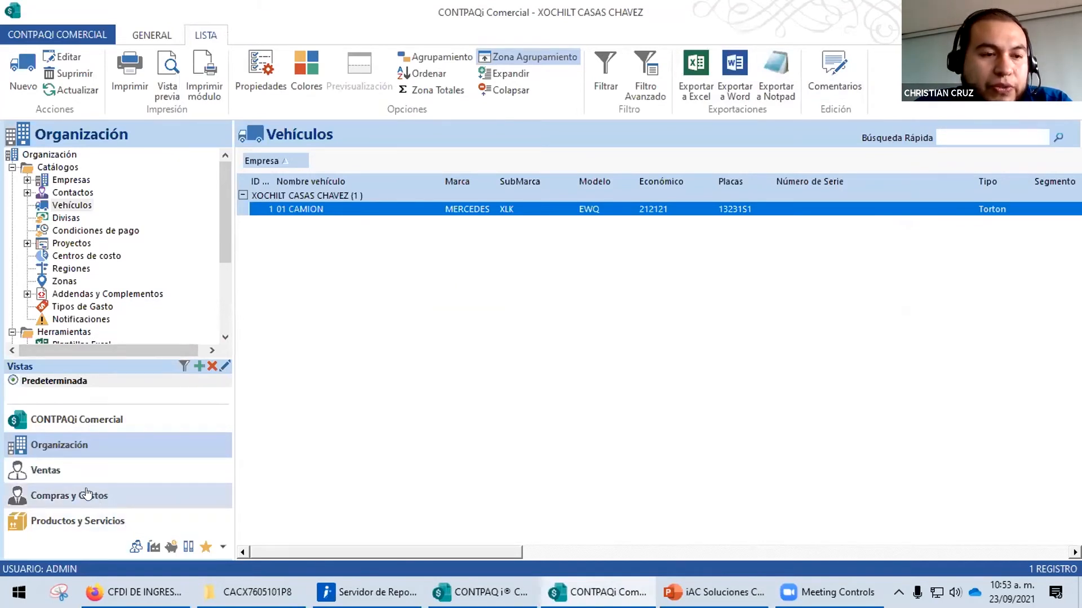
Step: Open the Carta Porte addenda of the MONITOR LG 19 PUL. product from the Productos catalog
click(67, 519)
click(89, 195)
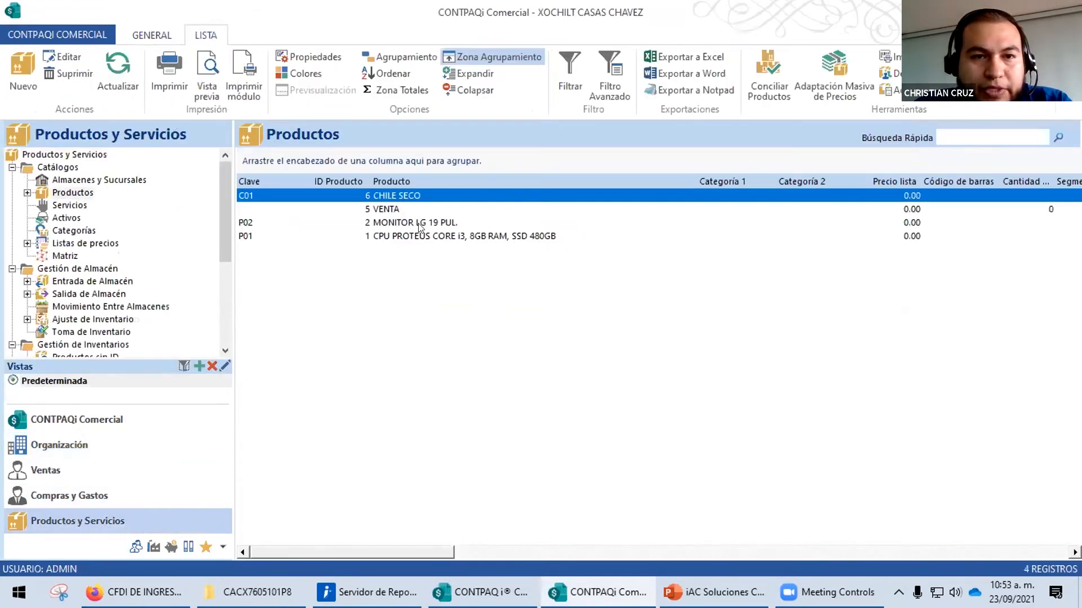
click(422, 224)
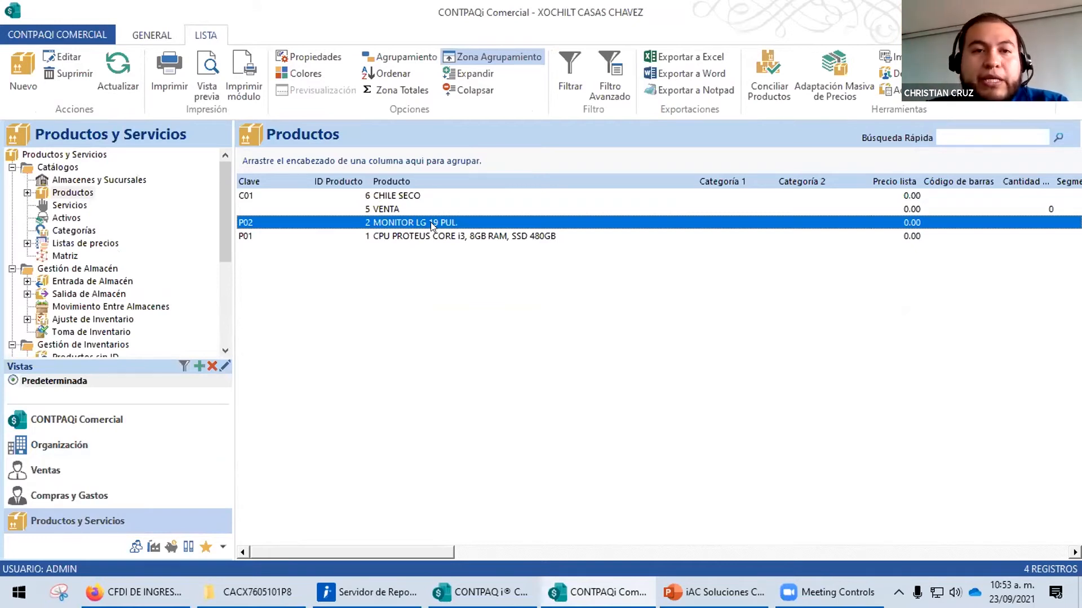
double_click(452, 227)
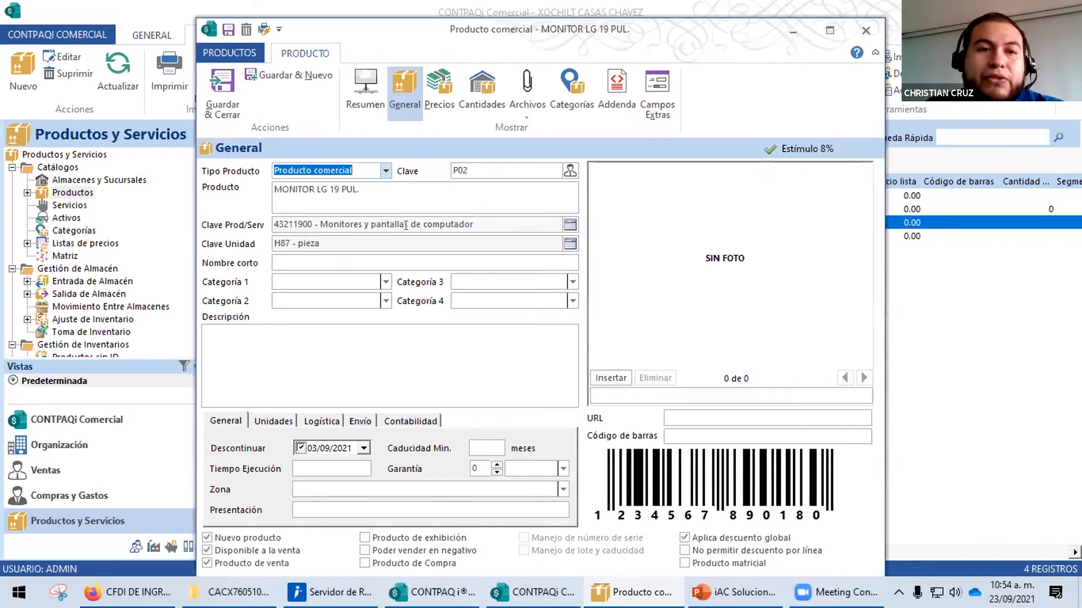
click(624, 99)
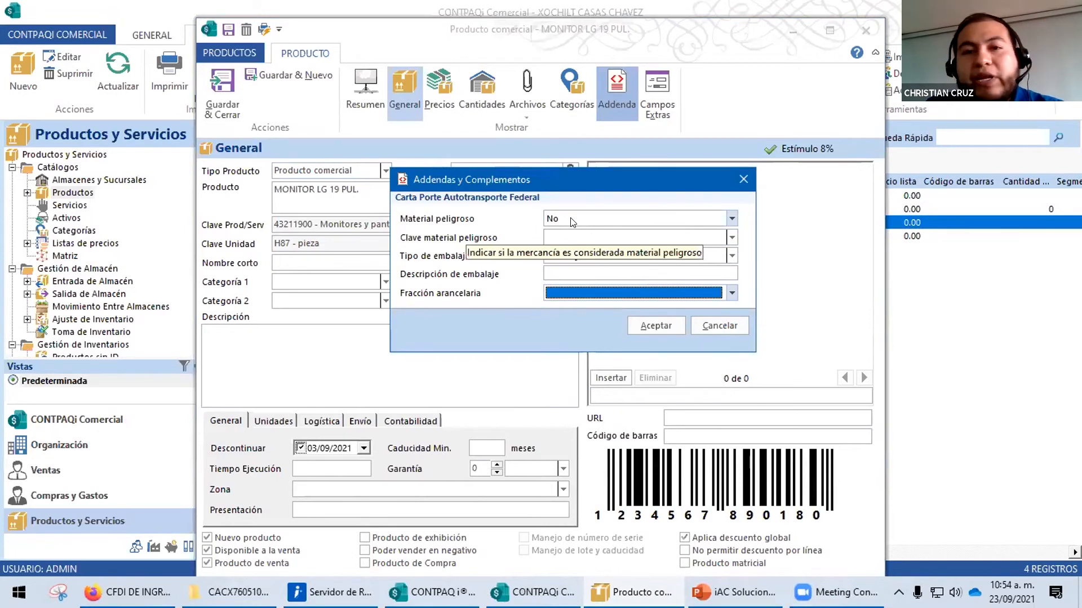
Step: Try Material peligroso as Sí, look through the hazardous material keys, and set Material peligroso back to No
click(572, 220)
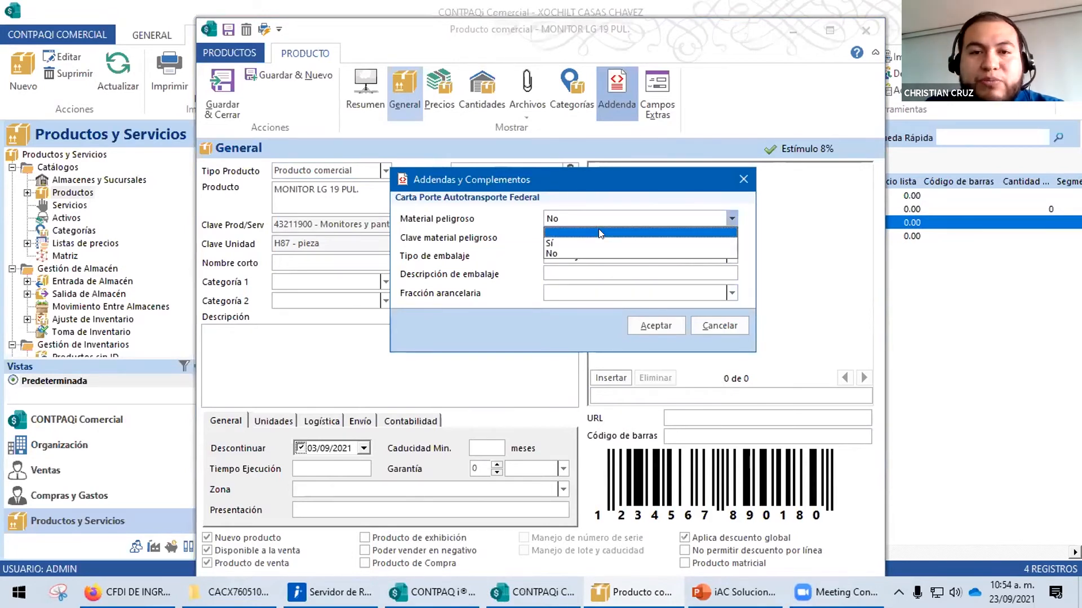
click(591, 243)
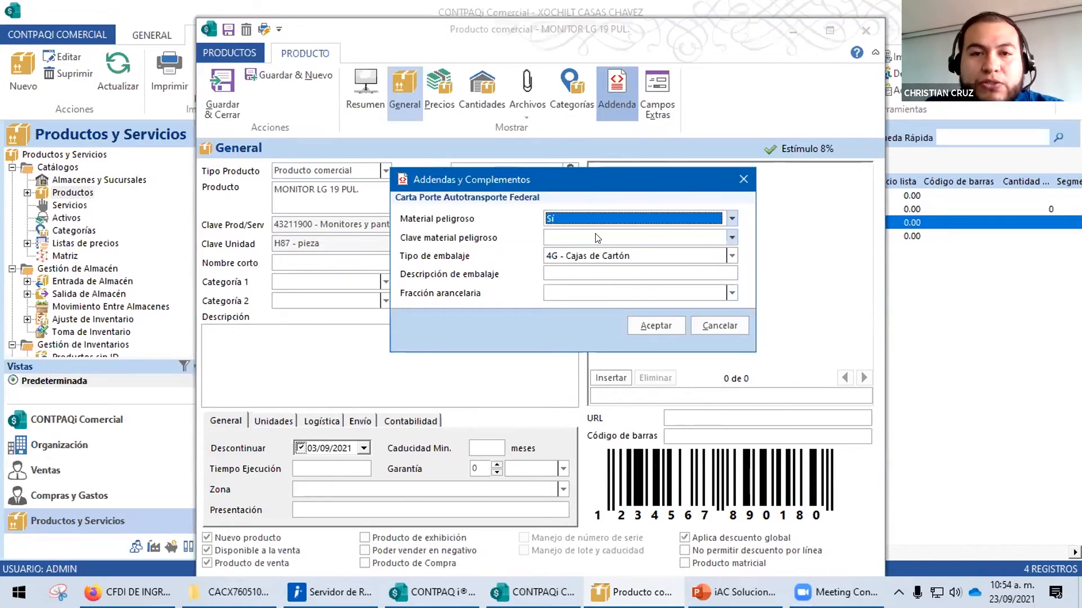
click(730, 239)
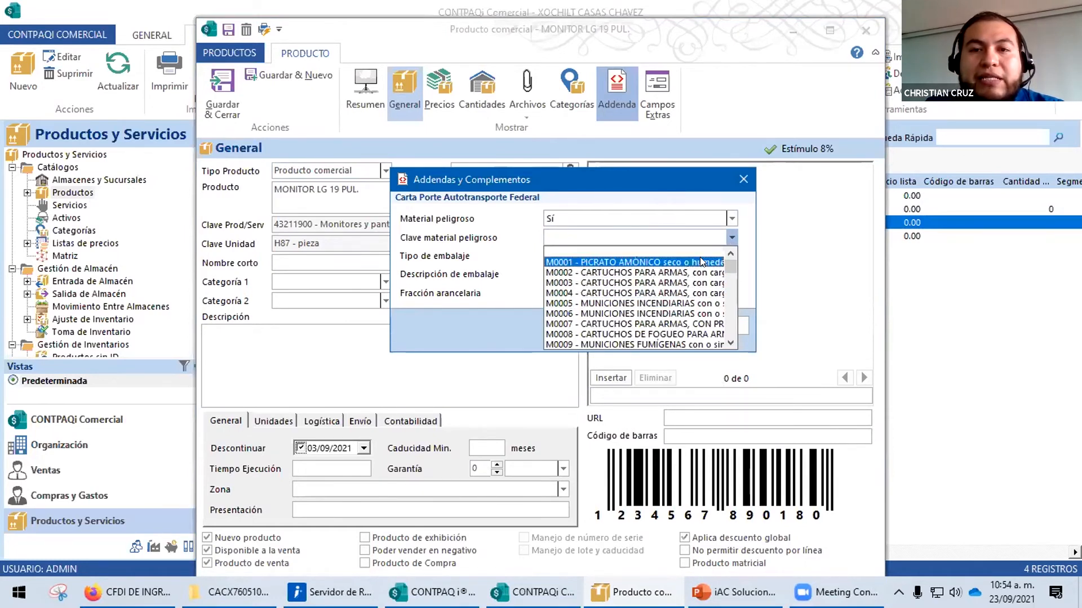
click(729, 219)
click(730, 218)
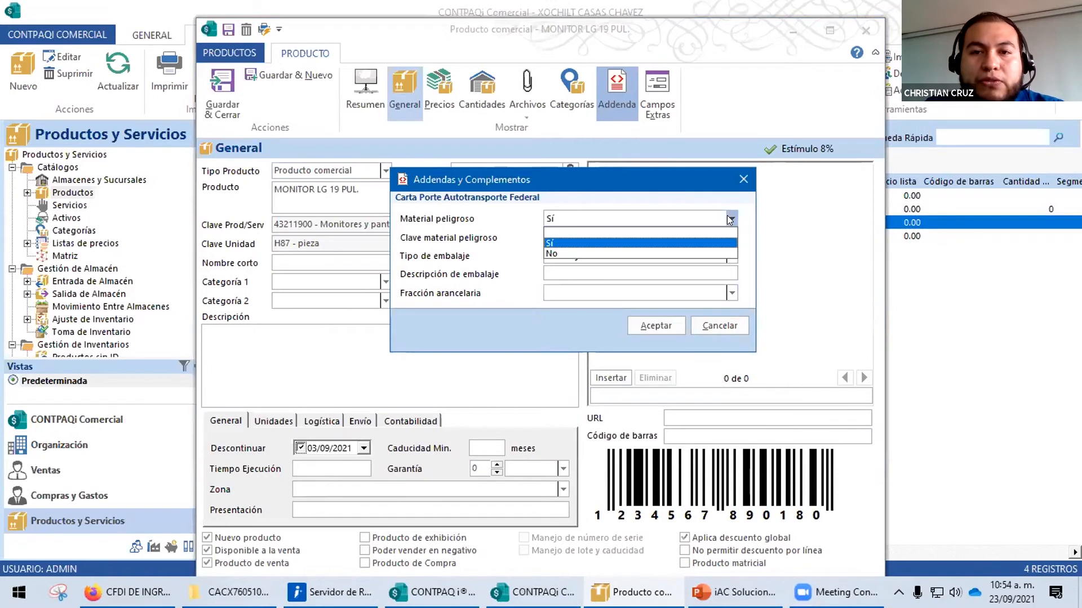
click(698, 252)
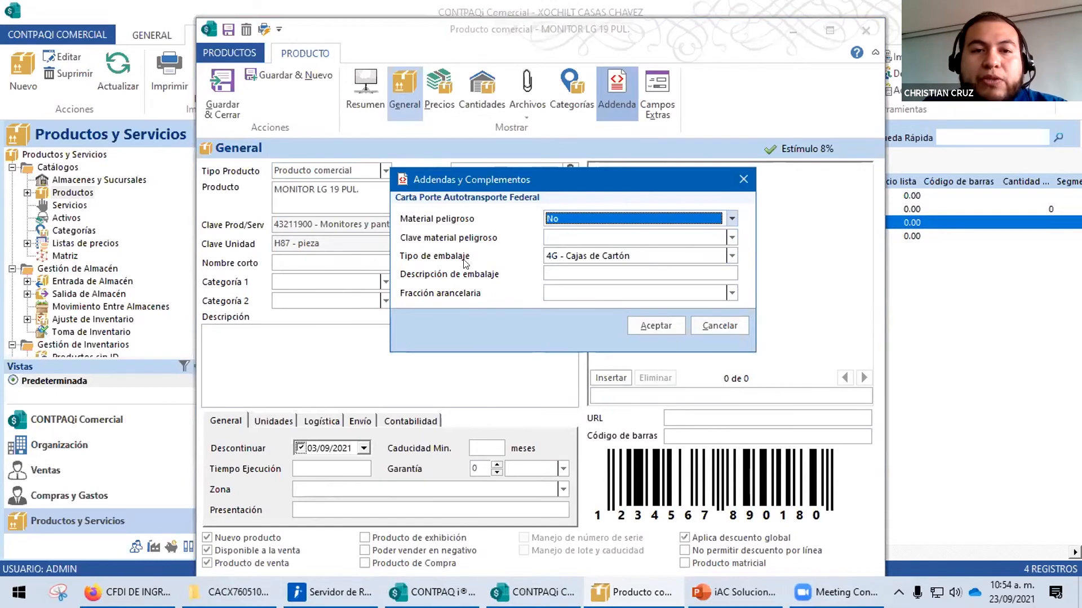
Step: Review the Tipo de embalaje options in the product's Carta Porte addenda, and close the addenda and product without changes
click(731, 256)
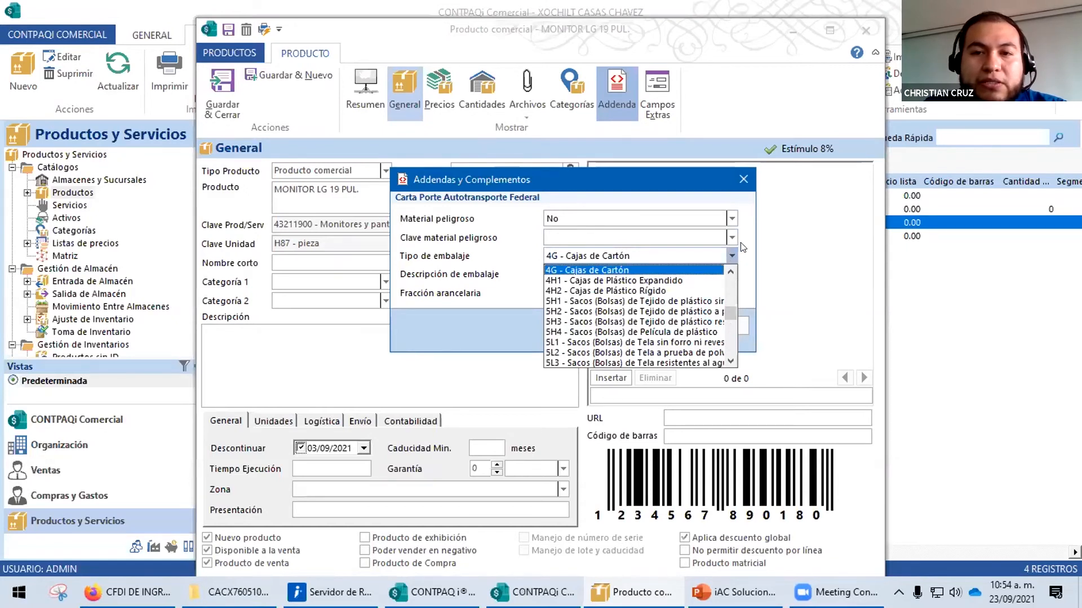
click(746, 240)
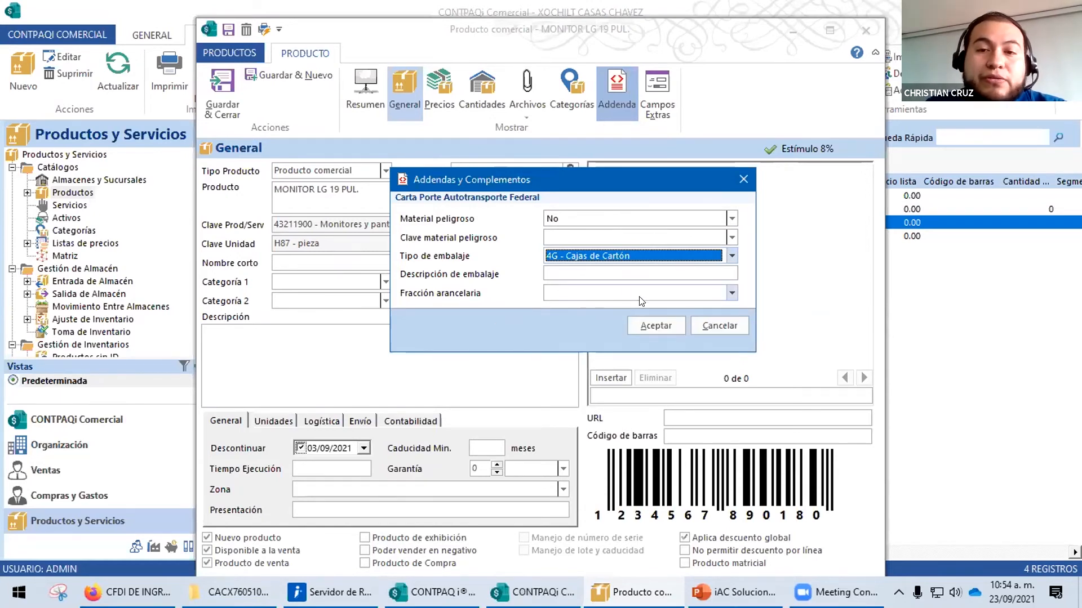
click(715, 320)
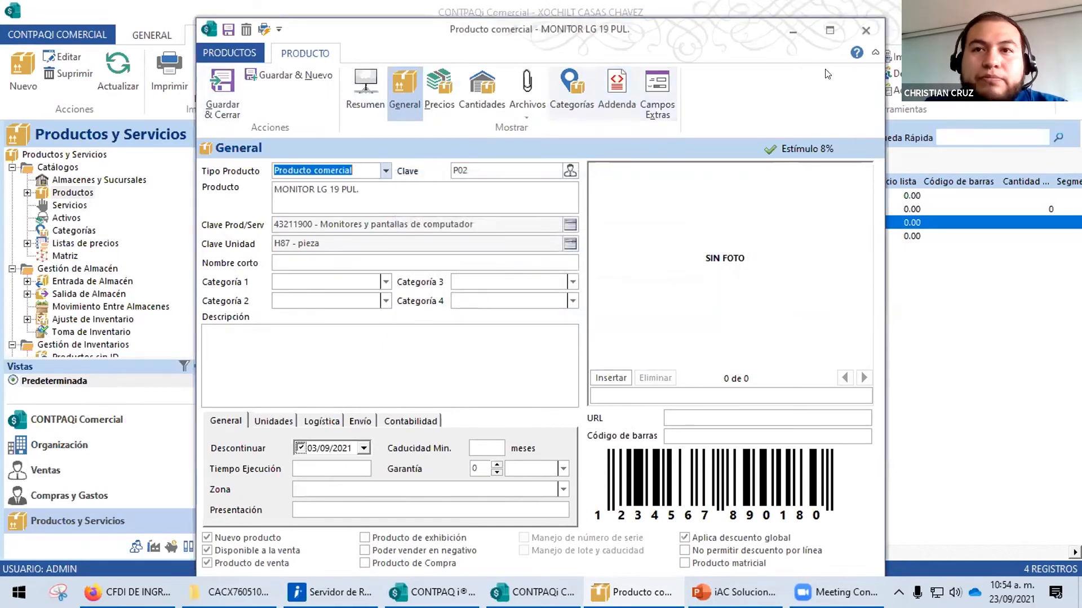
click(865, 26)
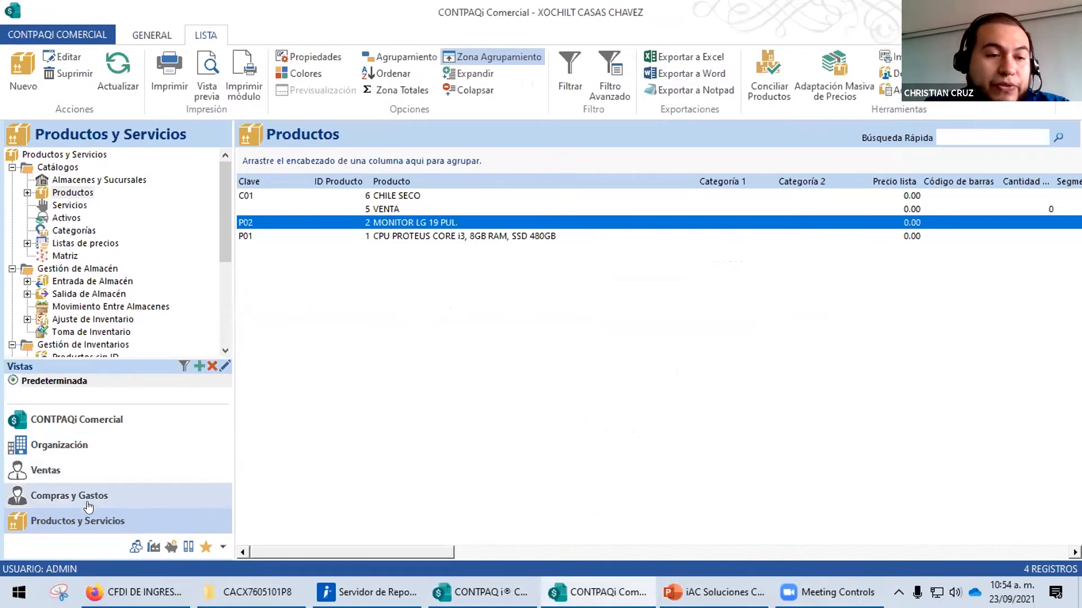
Step: Open the ICP1 document from the CFDI INGRESO CON CARTA PORTE list in Ventas
click(73, 465)
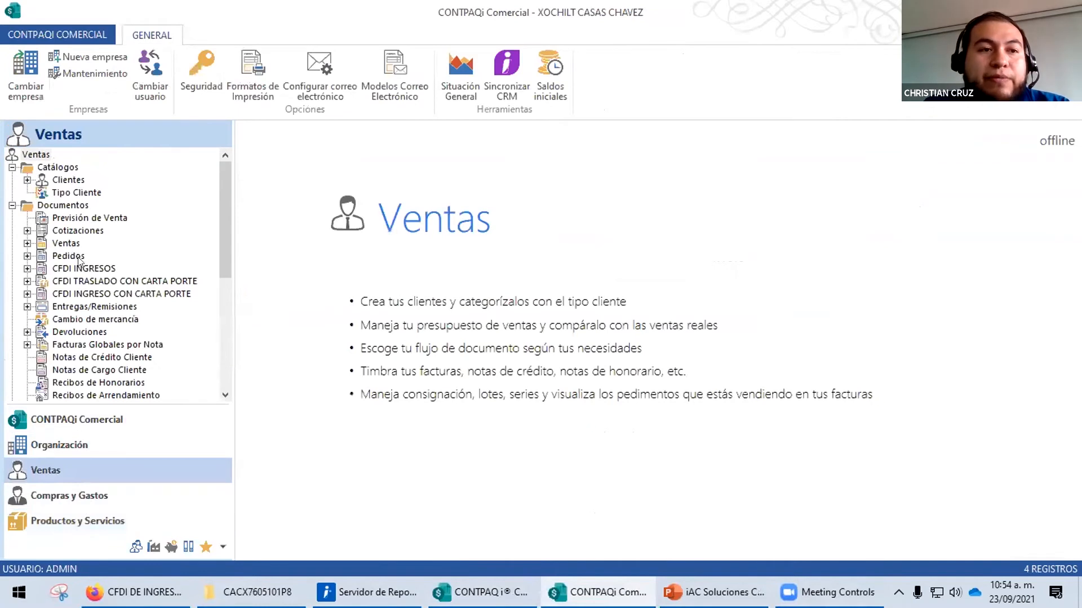
click(94, 282)
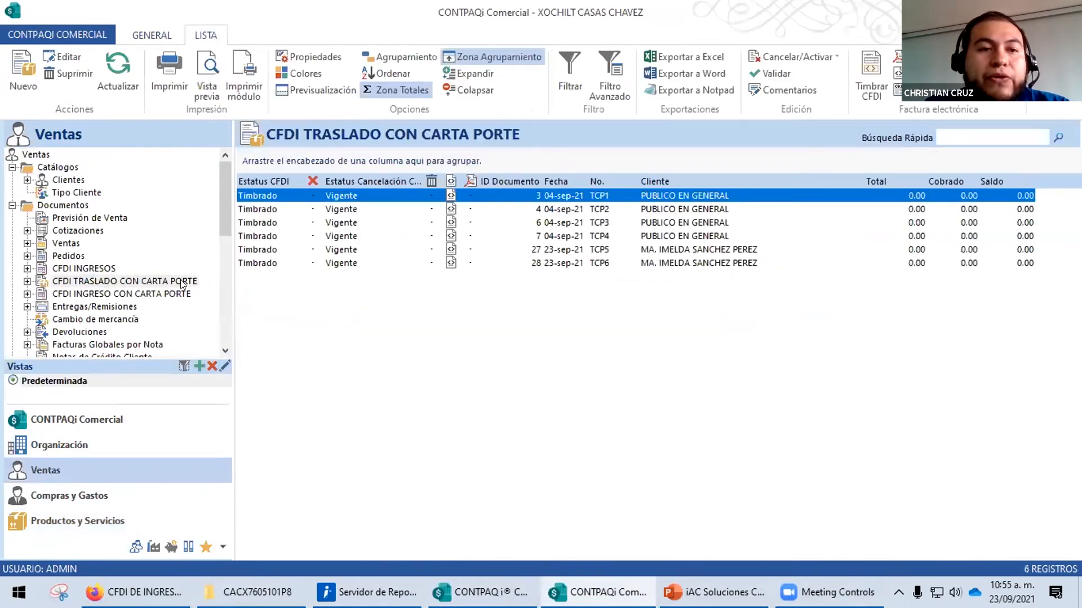
click(157, 295)
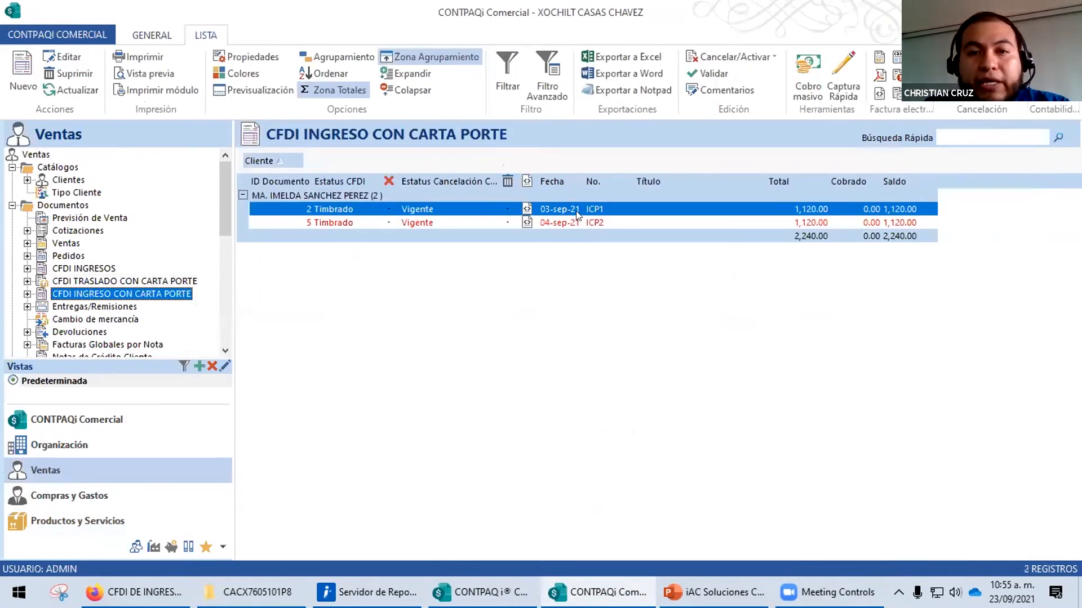
double_click(577, 214)
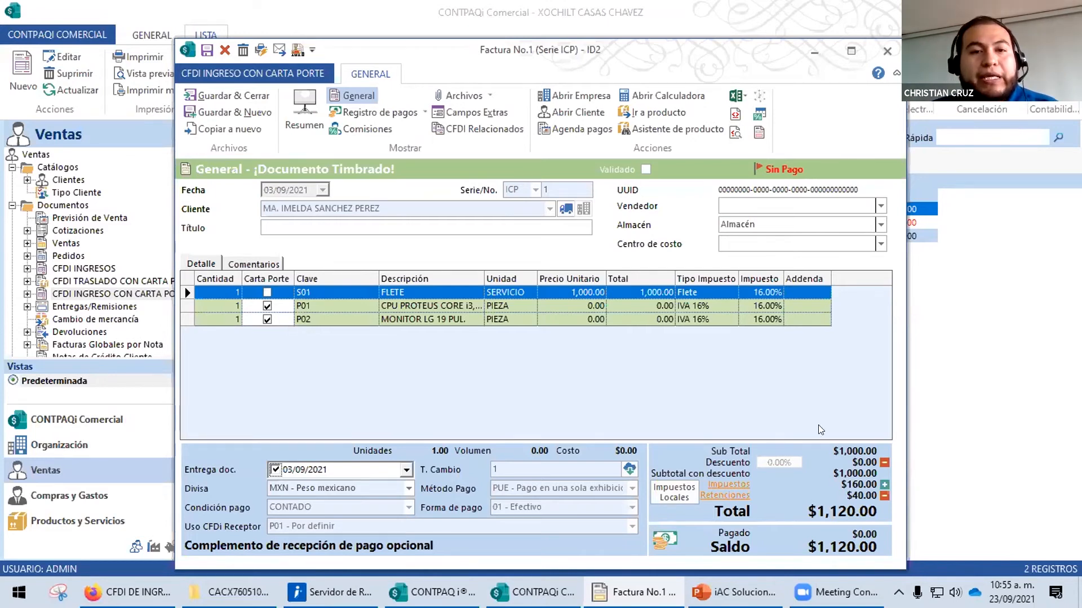
Step: Review the Carta Porte addenda of the P01 line and of the whole invoice, closing each without changes
click(819, 307)
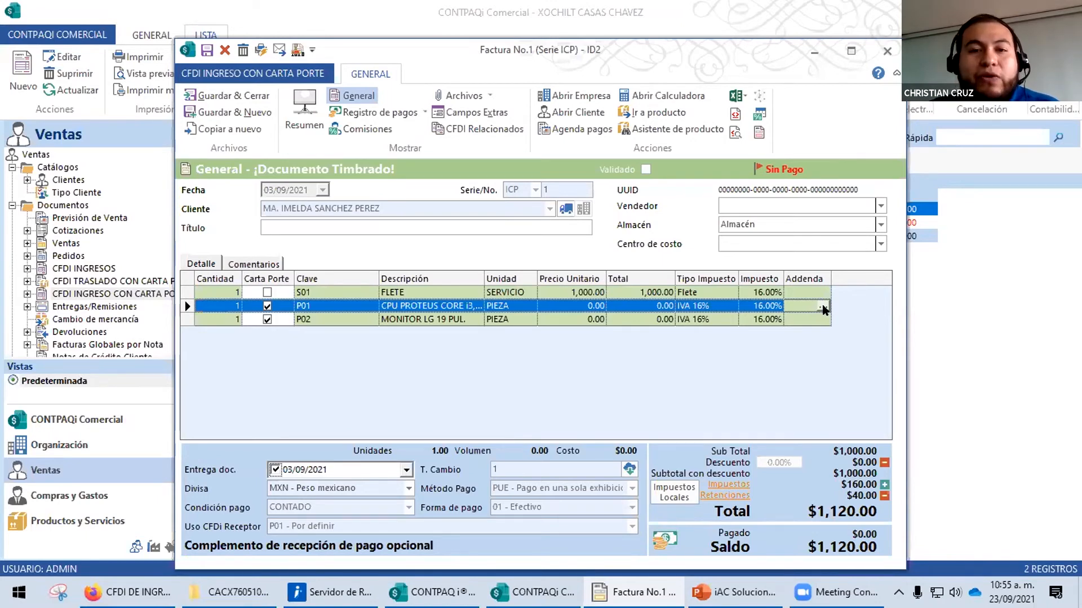
click(821, 307)
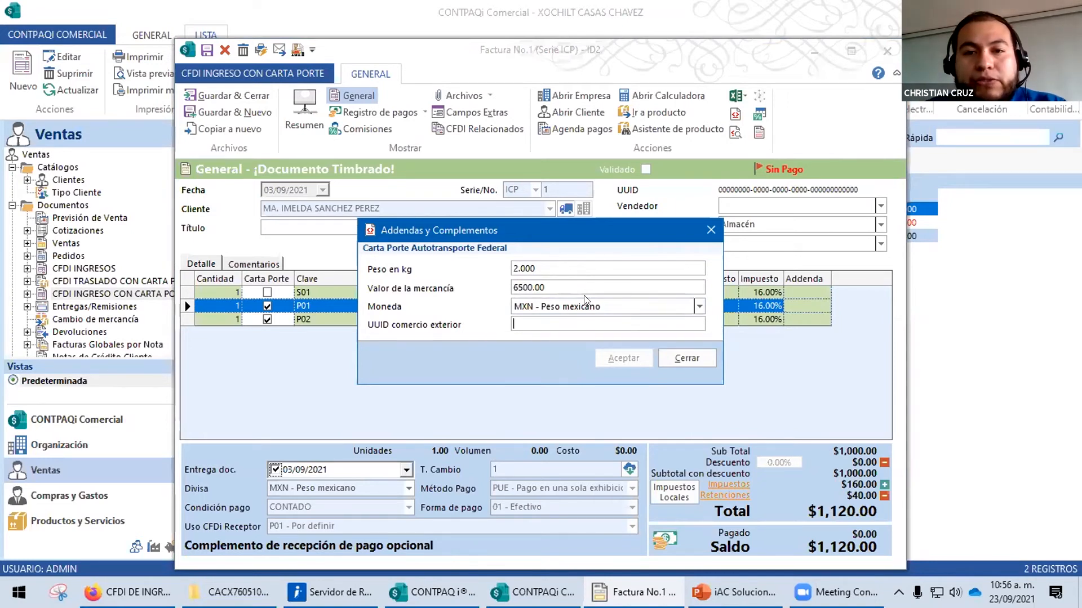
click(685, 359)
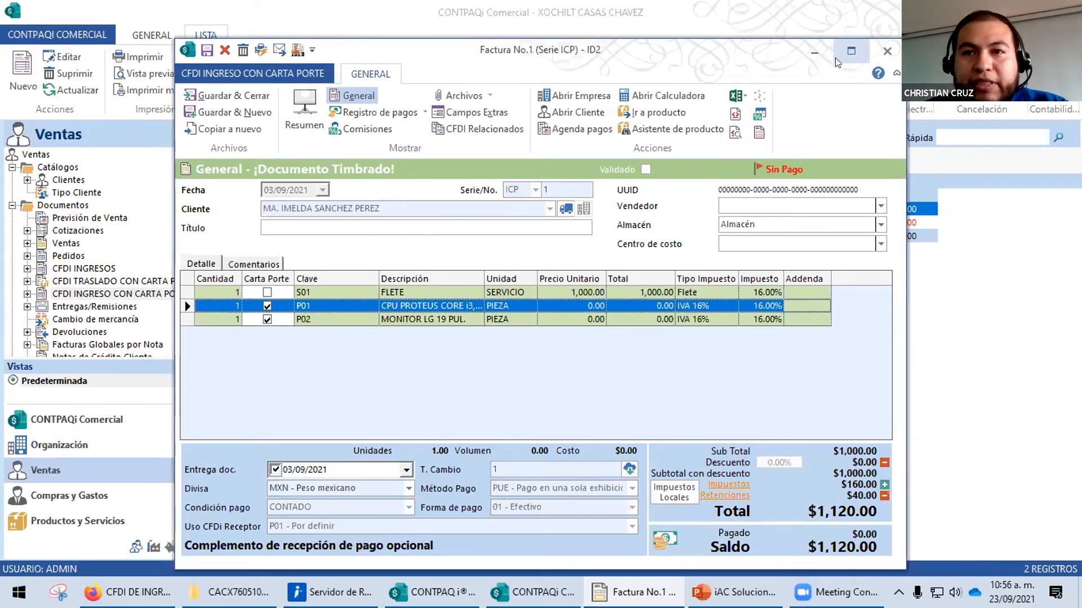
click(736, 114)
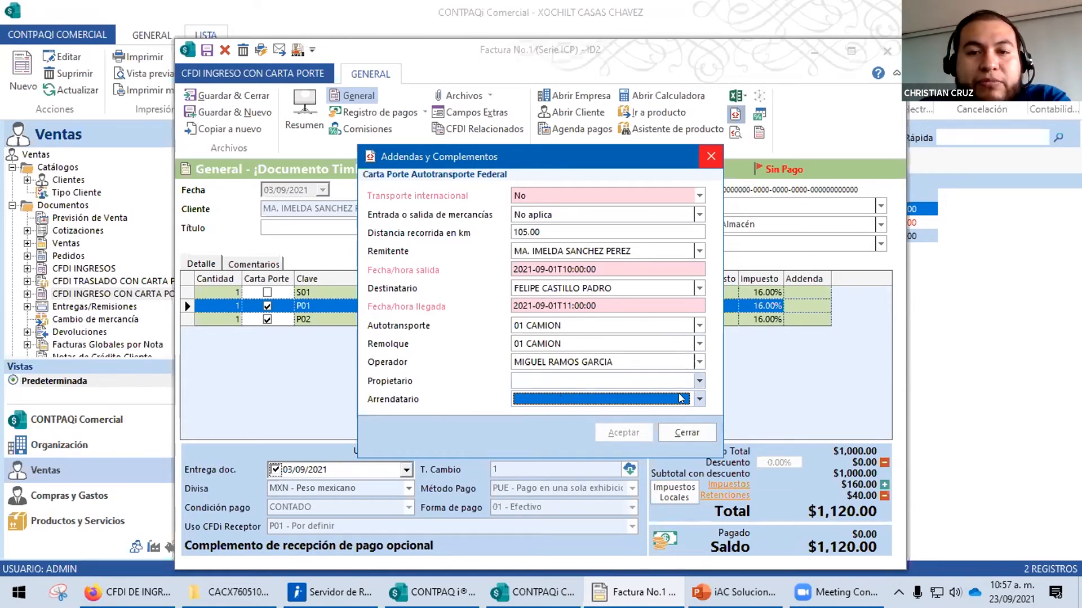
click(699, 433)
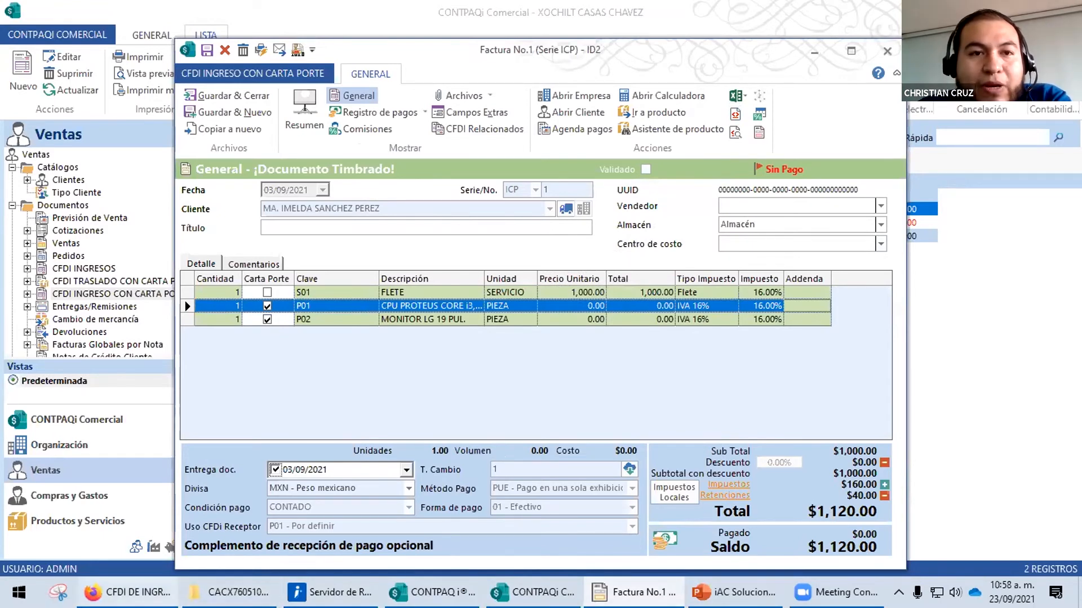
Step: Switch to the CFDI DE INGRESOS CON CARTA PORTE PDF in Firefox and examine the voucher type and freight item
click(127, 592)
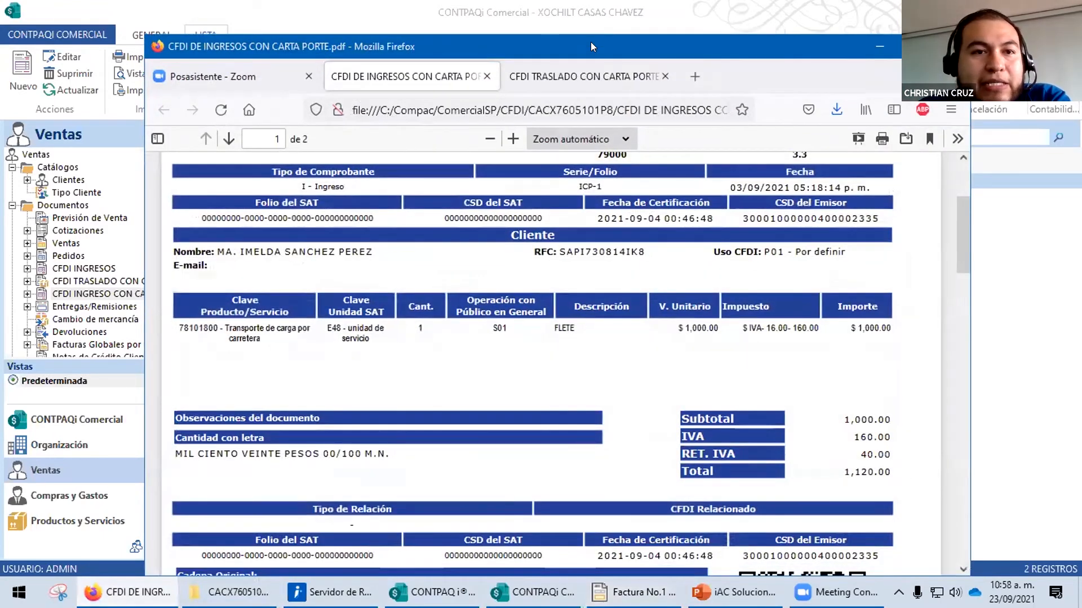
scroll(196, 318, up, 3)
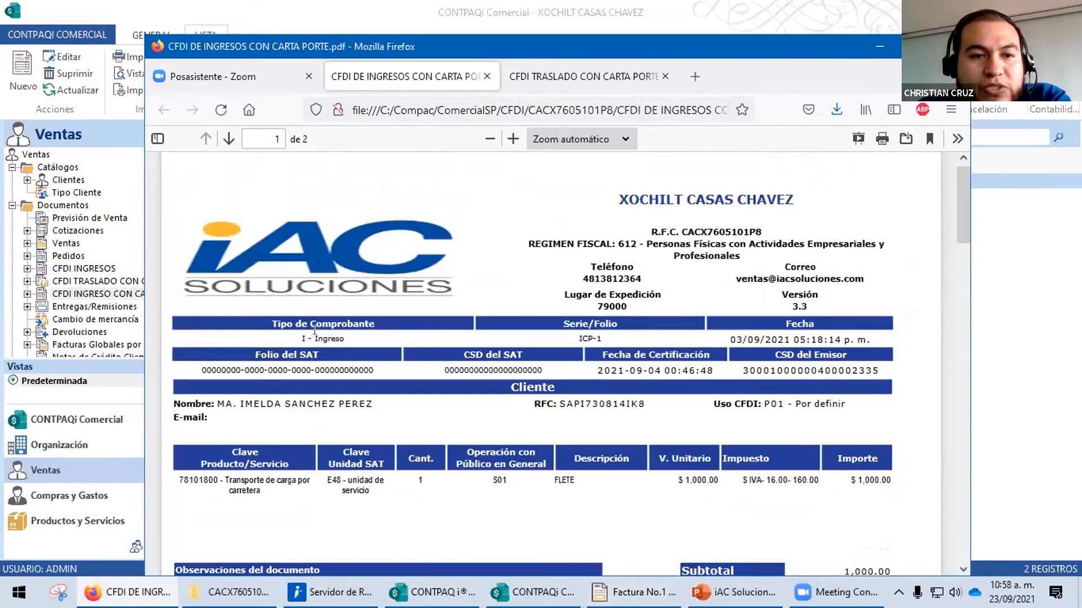
drag(301, 343, 348, 348)
scroll(587, 345, down, 2)
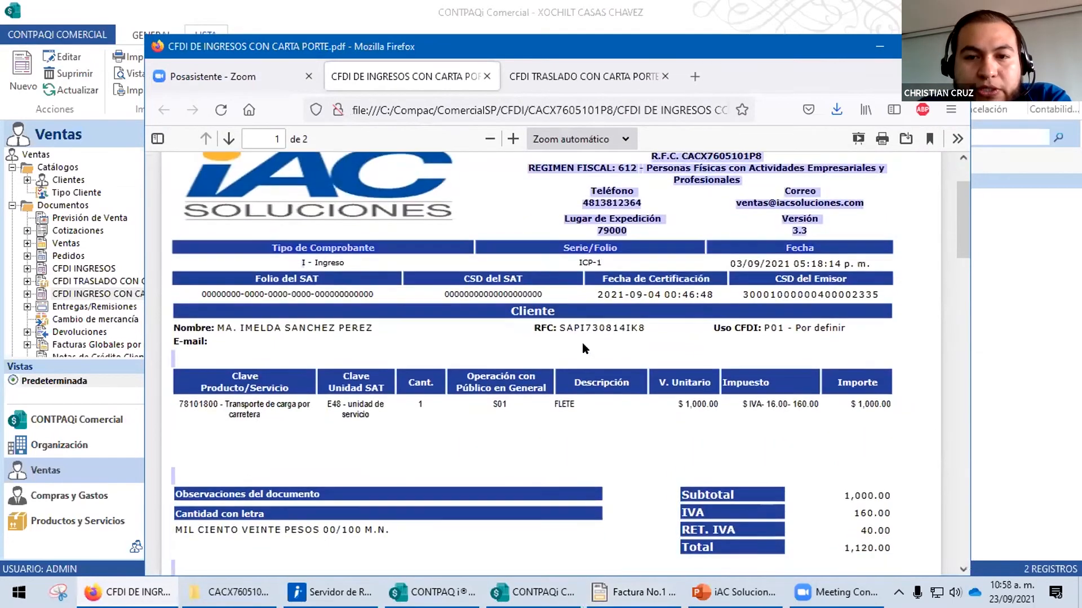
scroll(556, 341, down, 2)
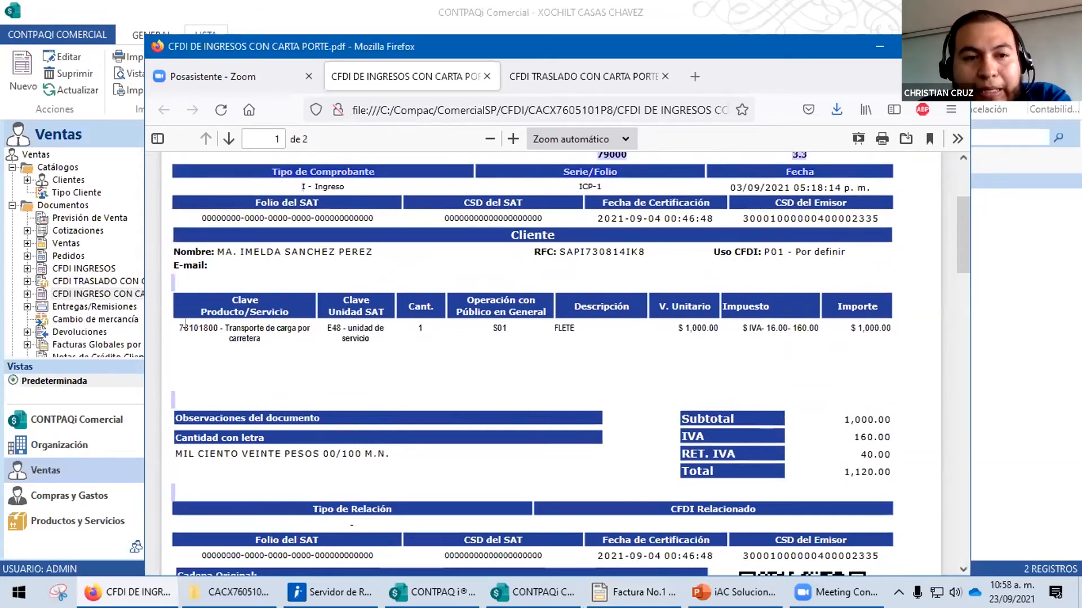
drag(173, 328, 407, 348)
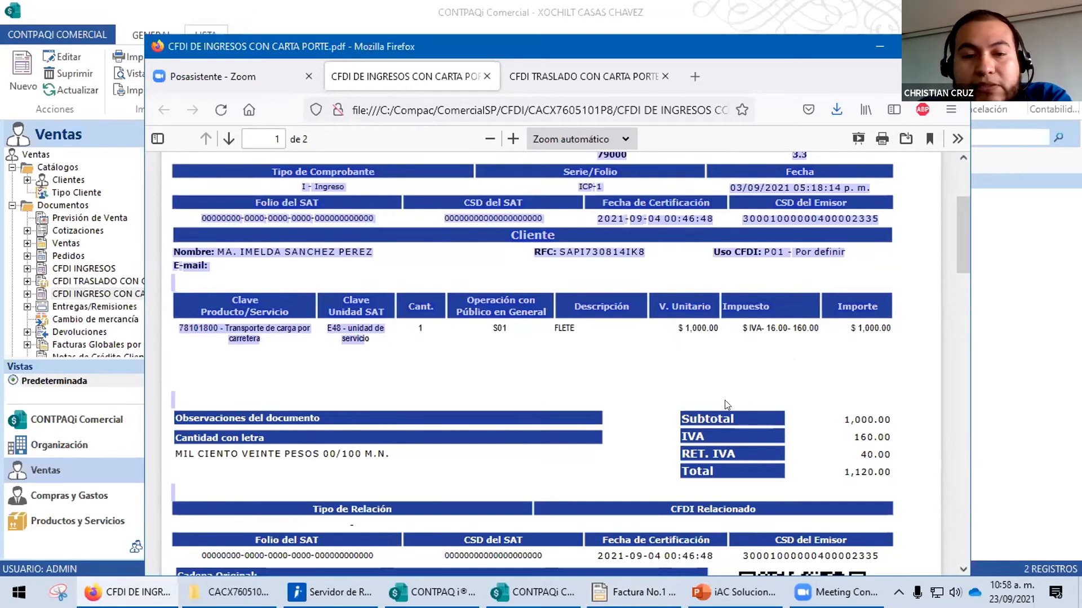
Step: Examine the tax totals, stamping data, and origin and destination sections of the Carta Porte complement in the PDF
scroll(675, 363, down, 3)
scroll(674, 362, down, 4)
scroll(639, 334, down, 5)
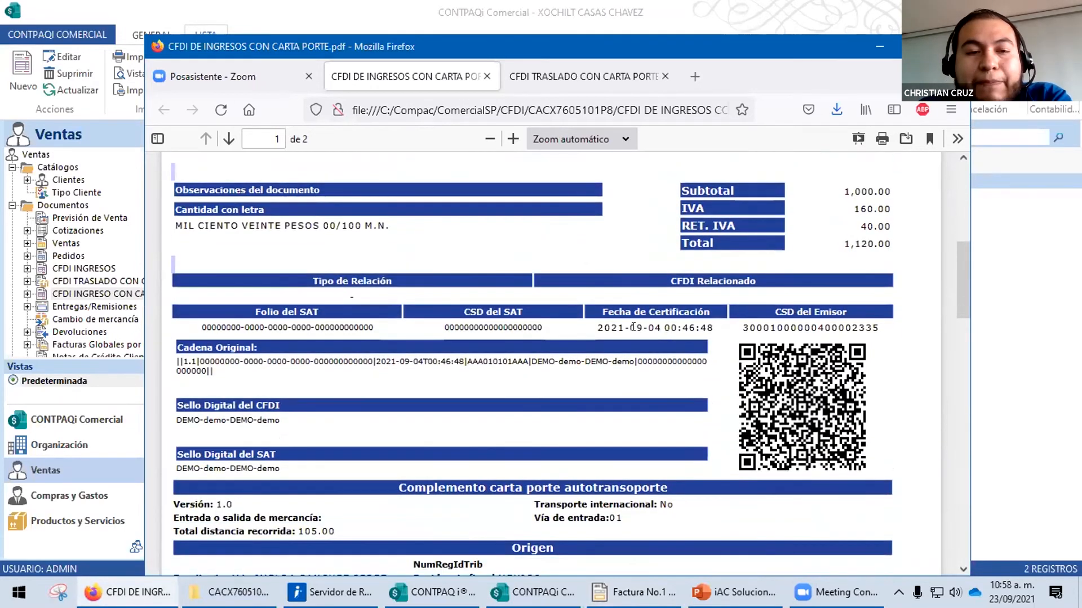
scroll(639, 334, down, 3)
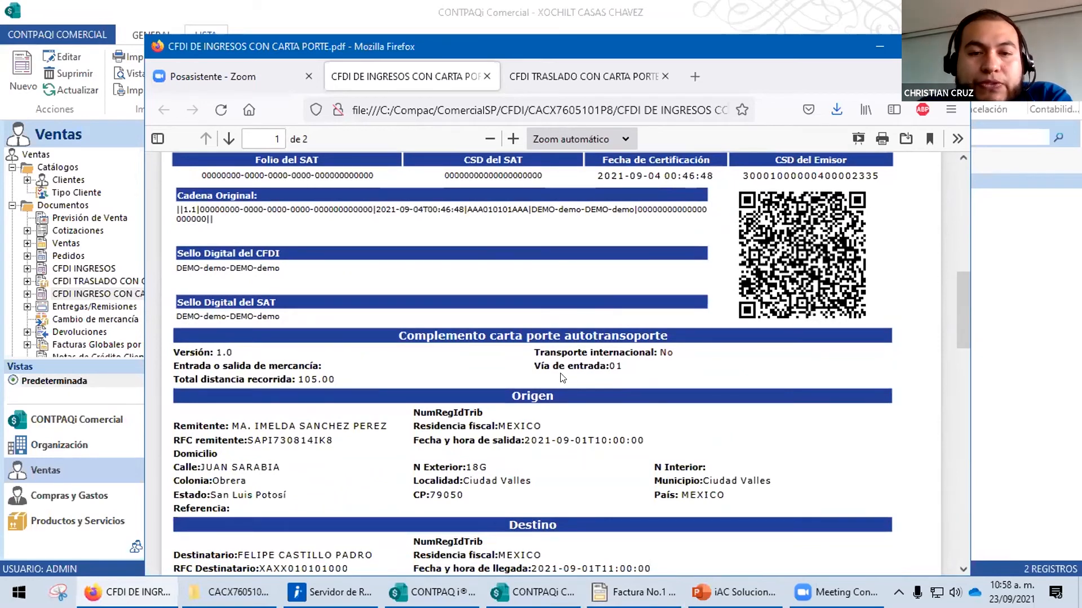
scroll(601, 367, down, 3)
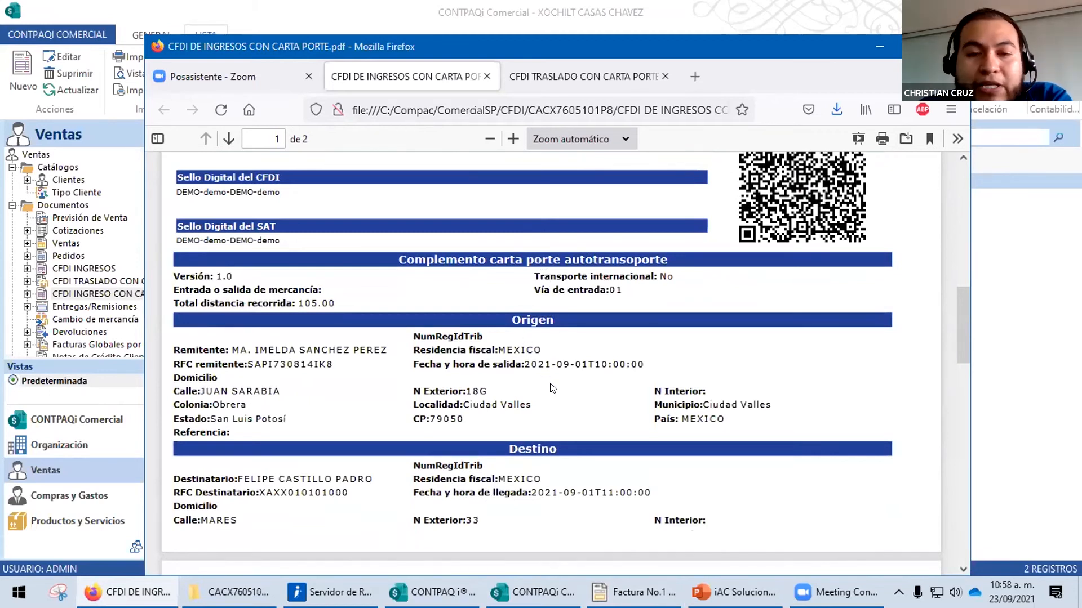
scroll(541, 369, down, 3)
scroll(539, 366, down, 6)
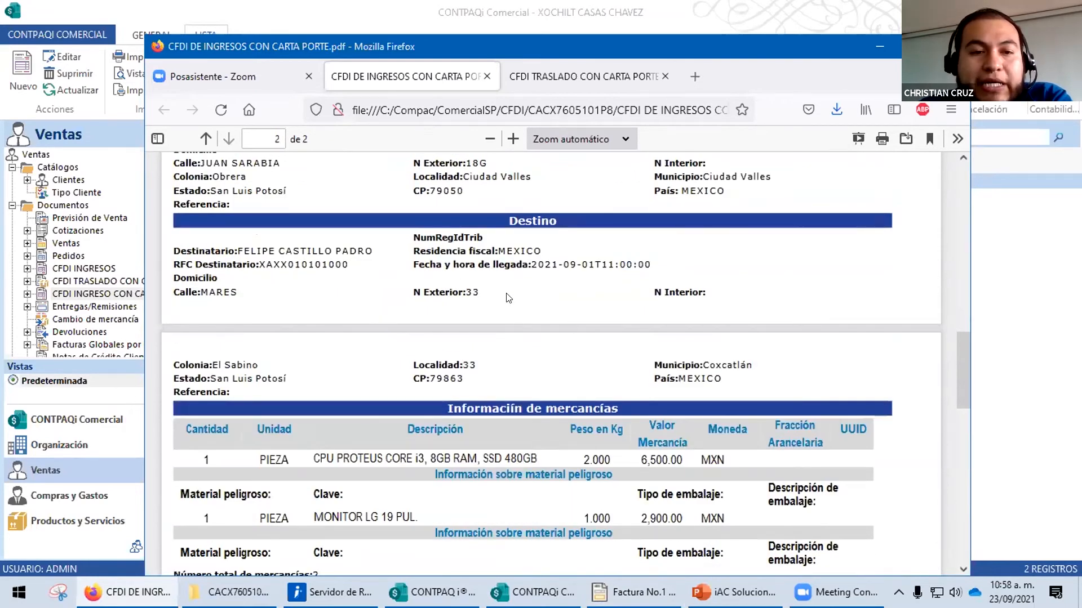
Step: Examine the goods, federal autotransporte, trailer and transport figure sections on page 2 of the PDF
scroll(510, 302, down, 3)
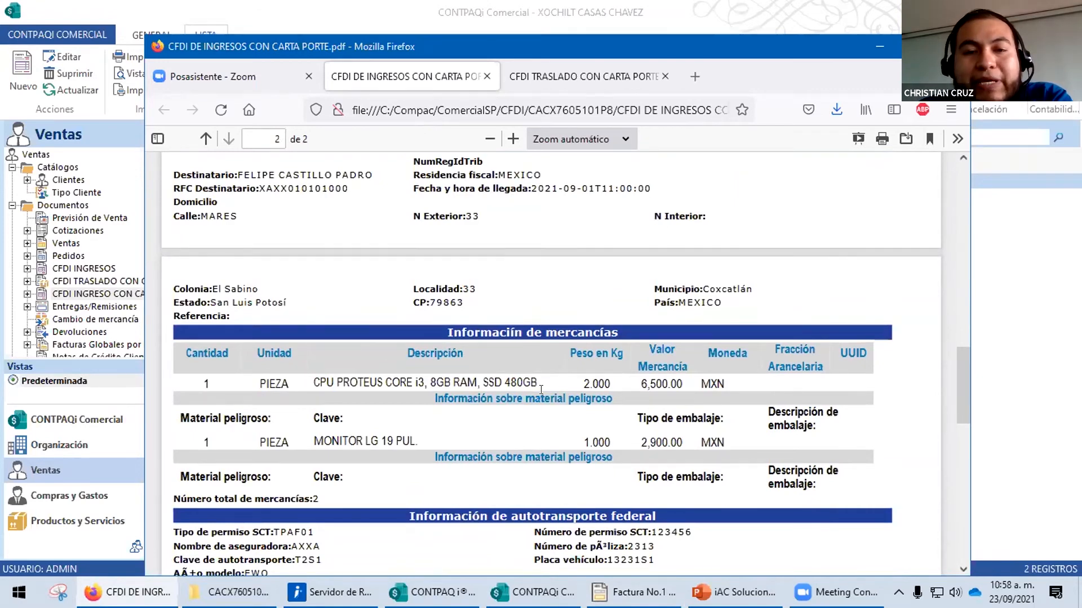
scroll(540, 390, down, 3)
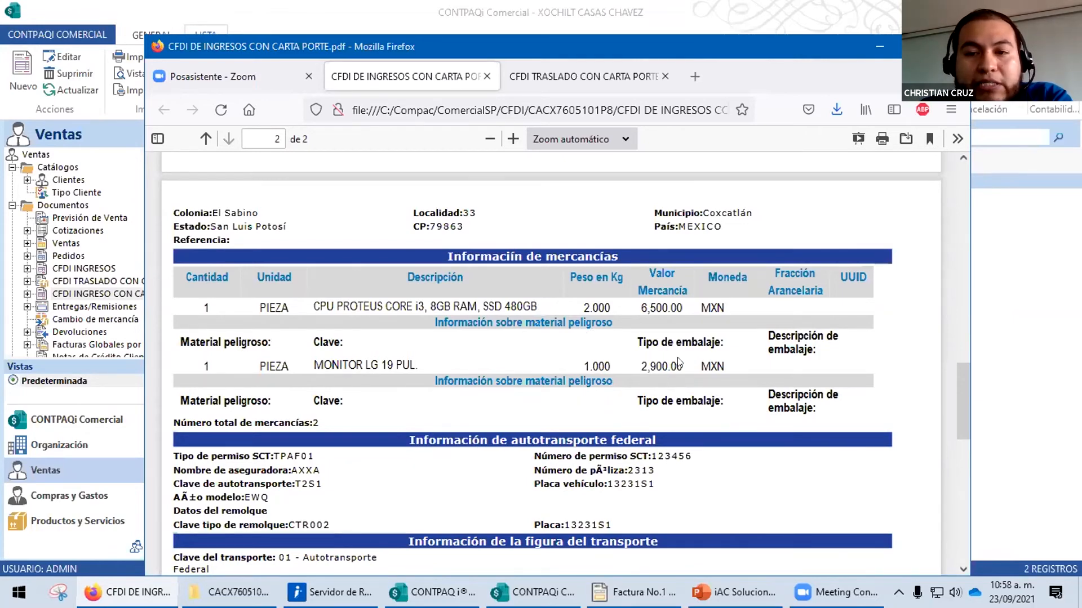
scroll(679, 361, down, 3)
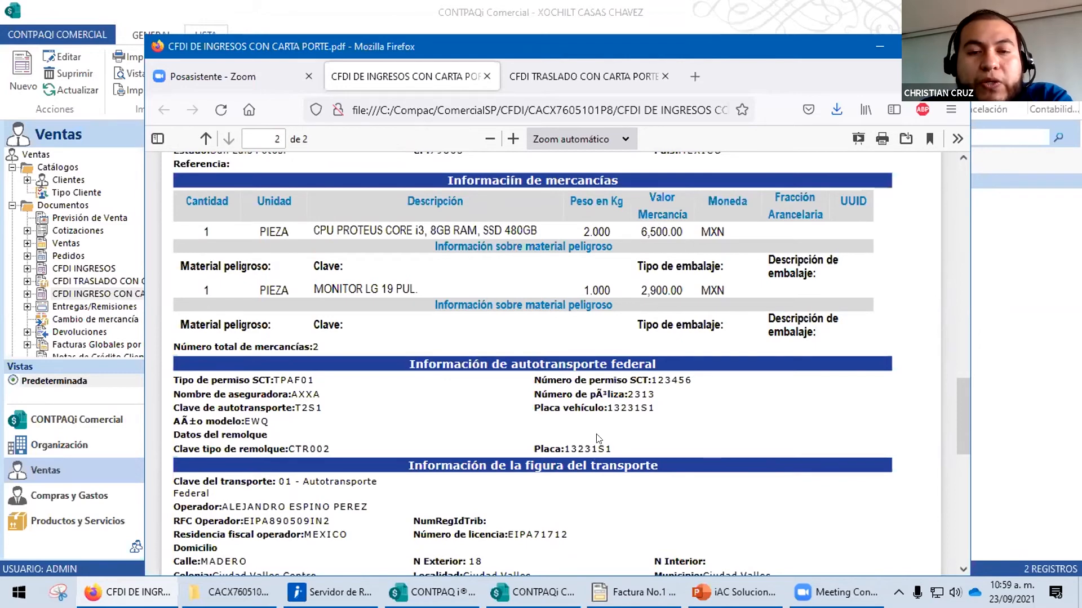
scroll(597, 405, down, 2)
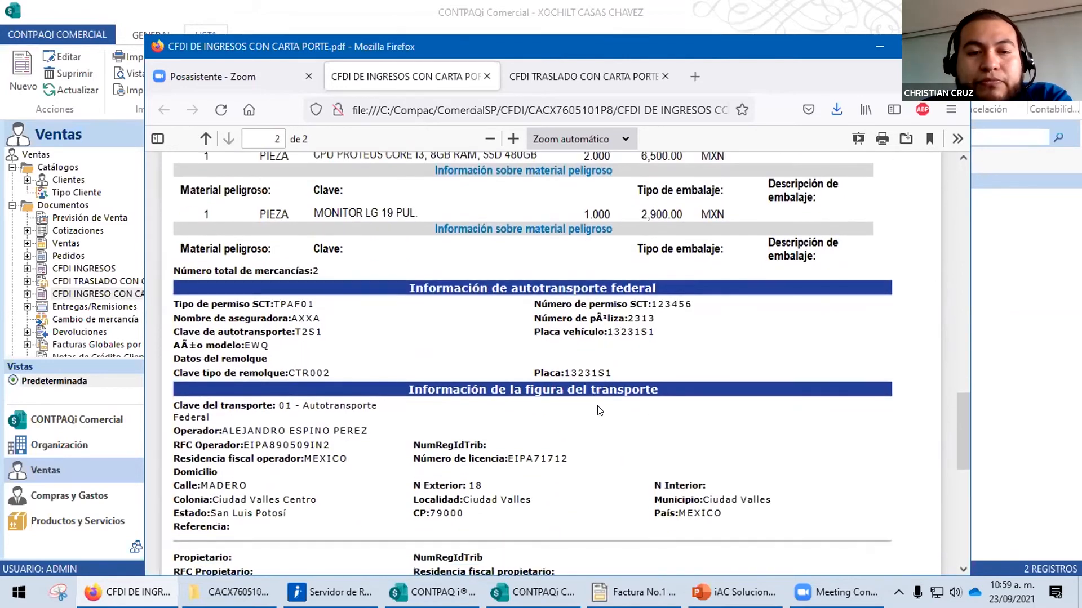
scroll(611, 367, down, 2)
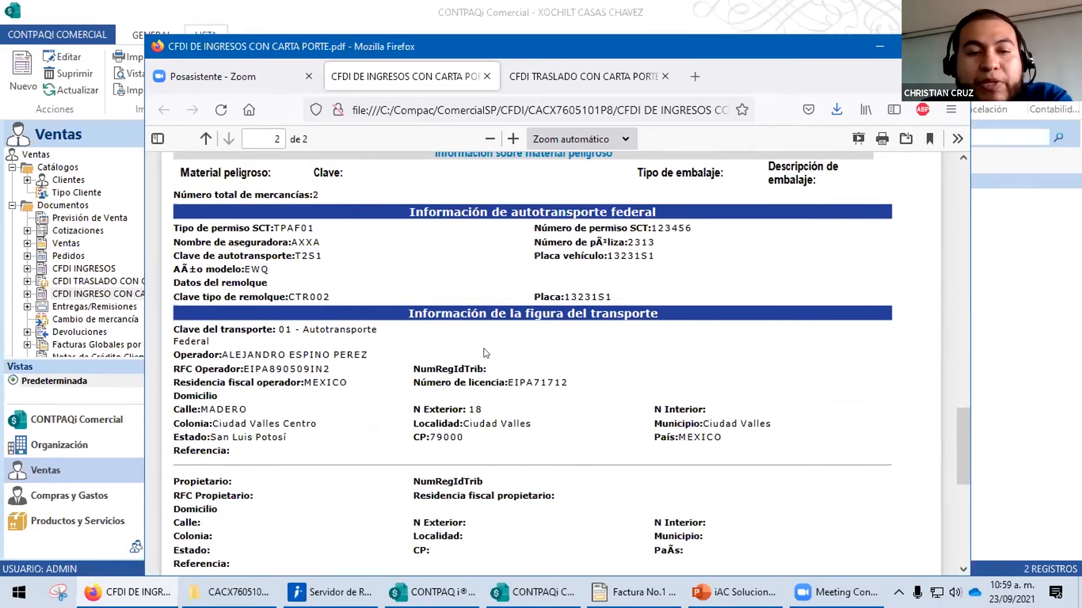
scroll(488, 353, down, 2)
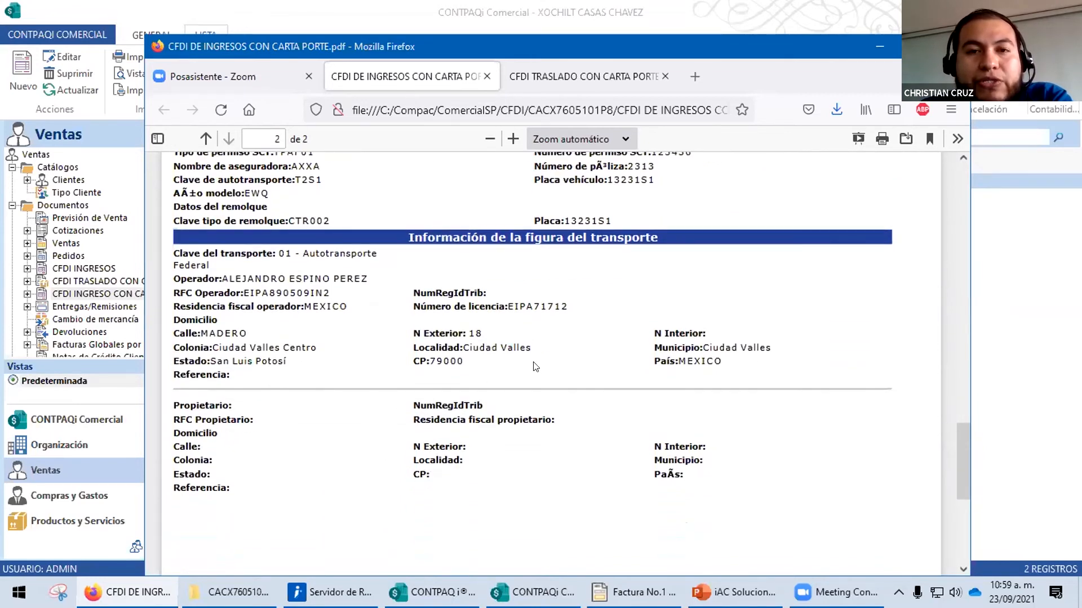
Step: Go back to page 1 of the PDF and recheck the client data, freight item and invoice totals
scroll(534, 367, up, 2)
scroll(534, 366, up, 6)
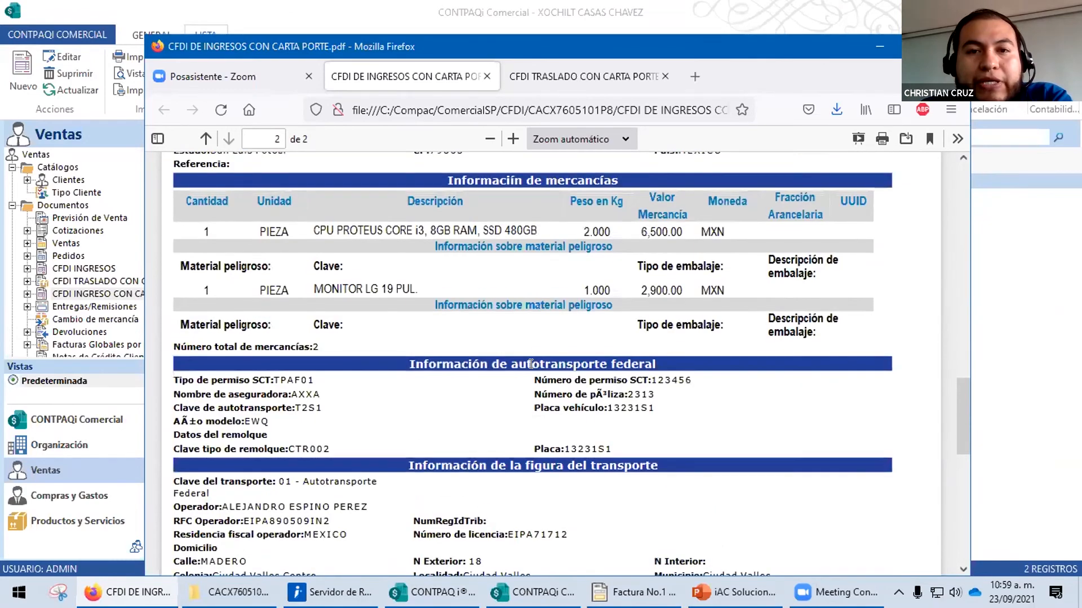
scroll(530, 363, up, 12)
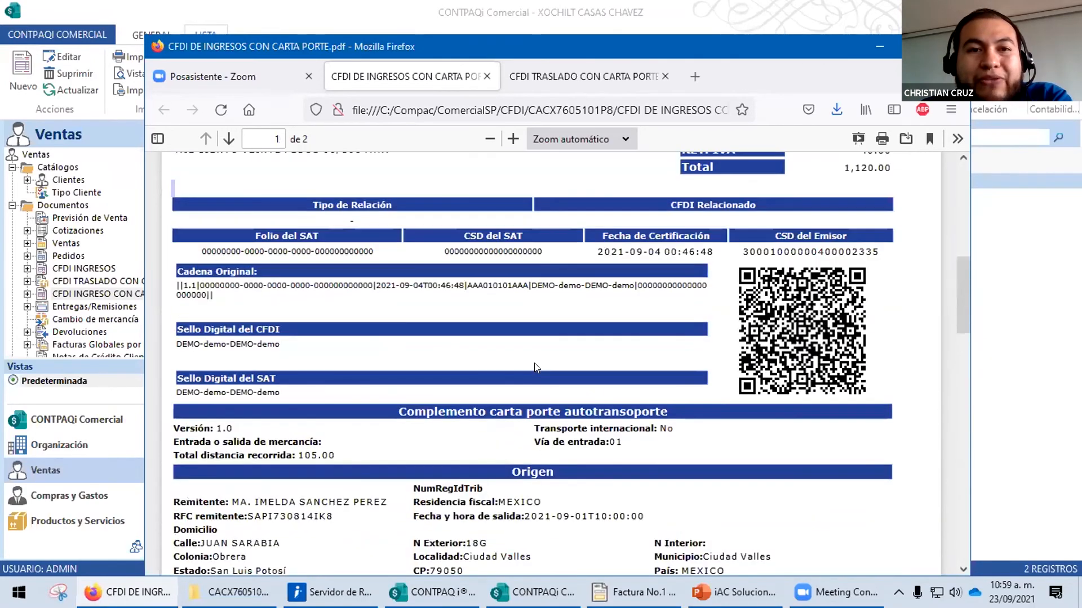
scroll(536, 367, up, 2)
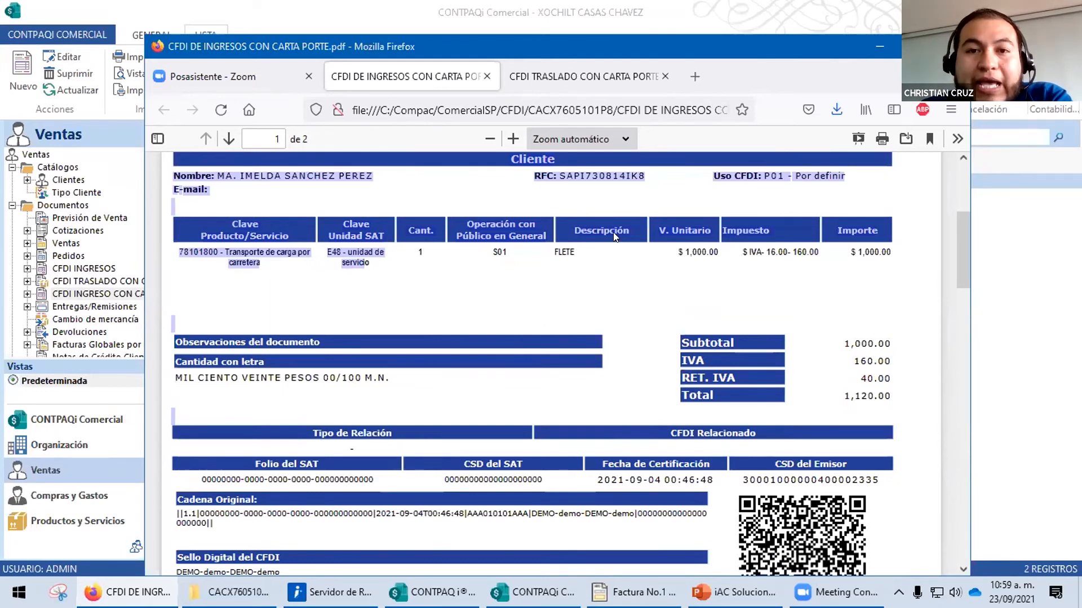
scroll(524, 321, up, 2)
scroll(524, 325, up, 4)
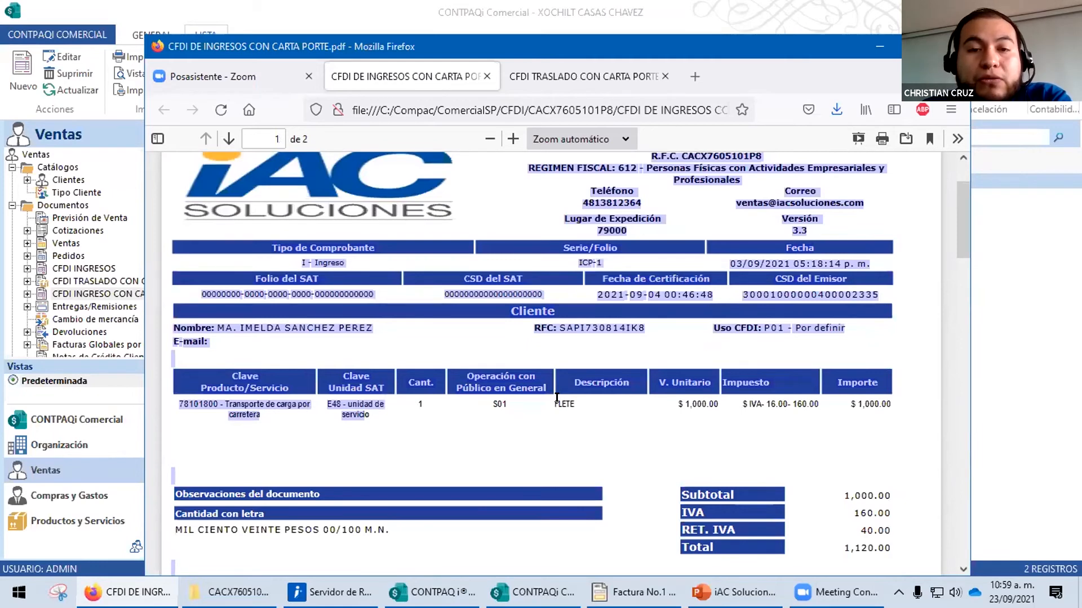
scroll(556, 398, down, 5)
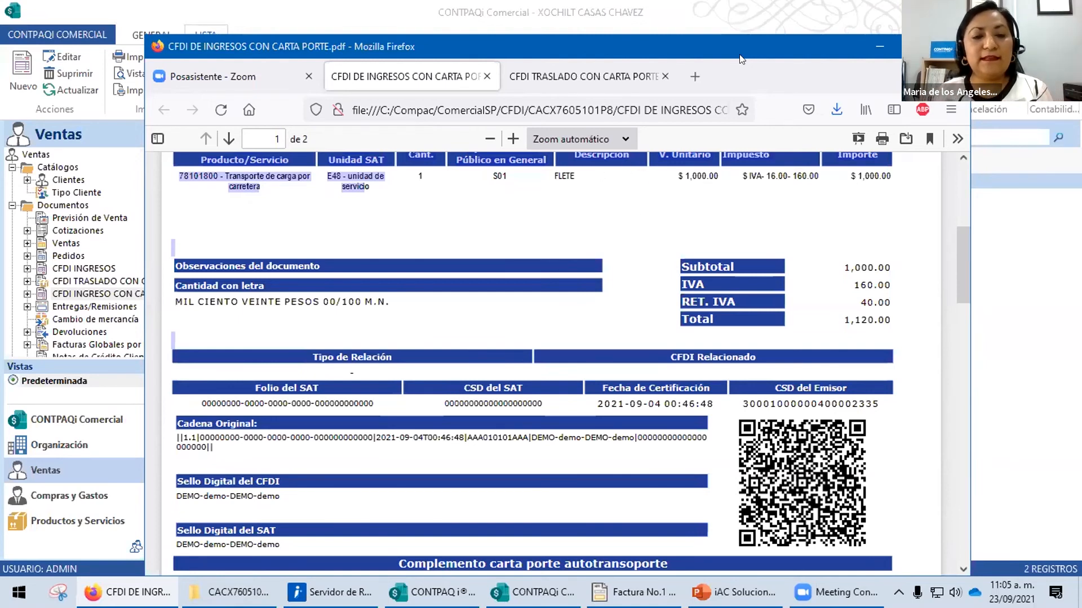
Step: Bring up the CFDI TRASLADO CON CARTA PORTE PDF briefly and return to the open invoice in CONTPAQi Comercial
click(559, 64)
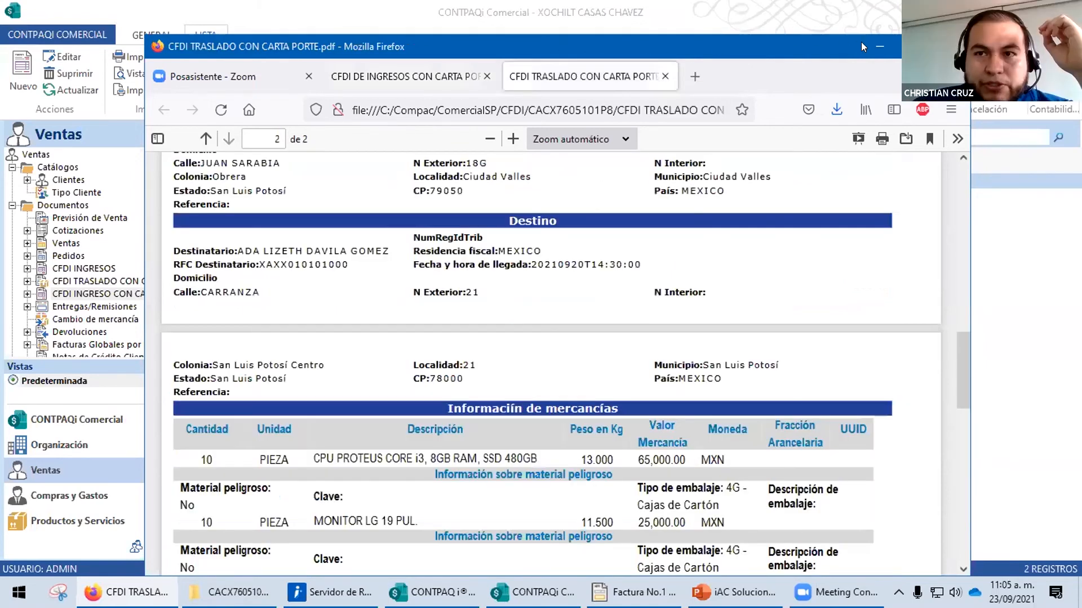
click(879, 47)
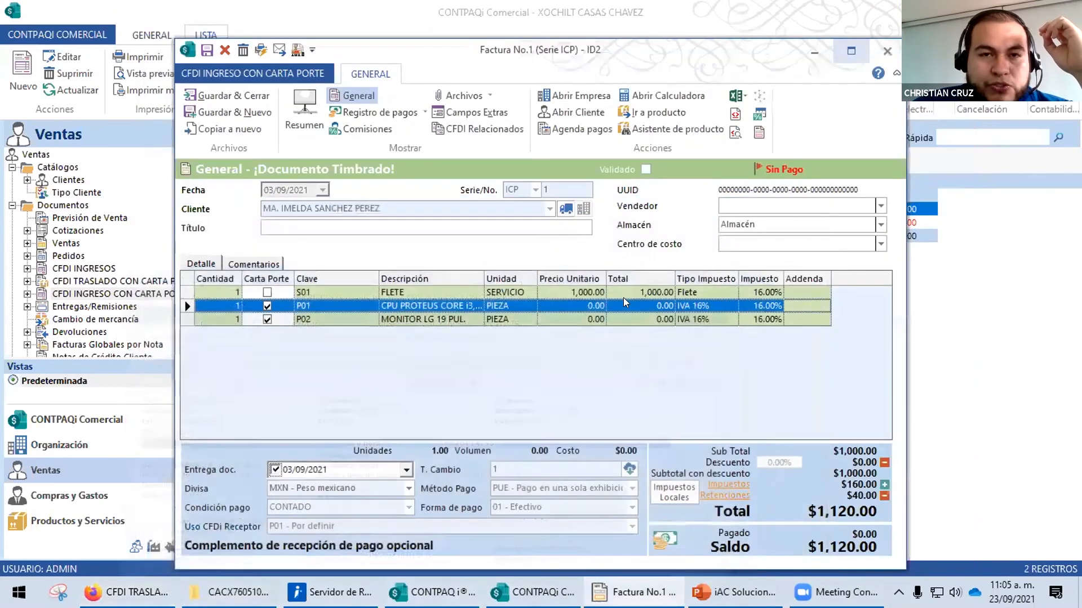
Step: Close the Carta Porte invoice and switch to CONTPAQ i COMERCIAL with the company IAC SOLUCIONES
click(882, 58)
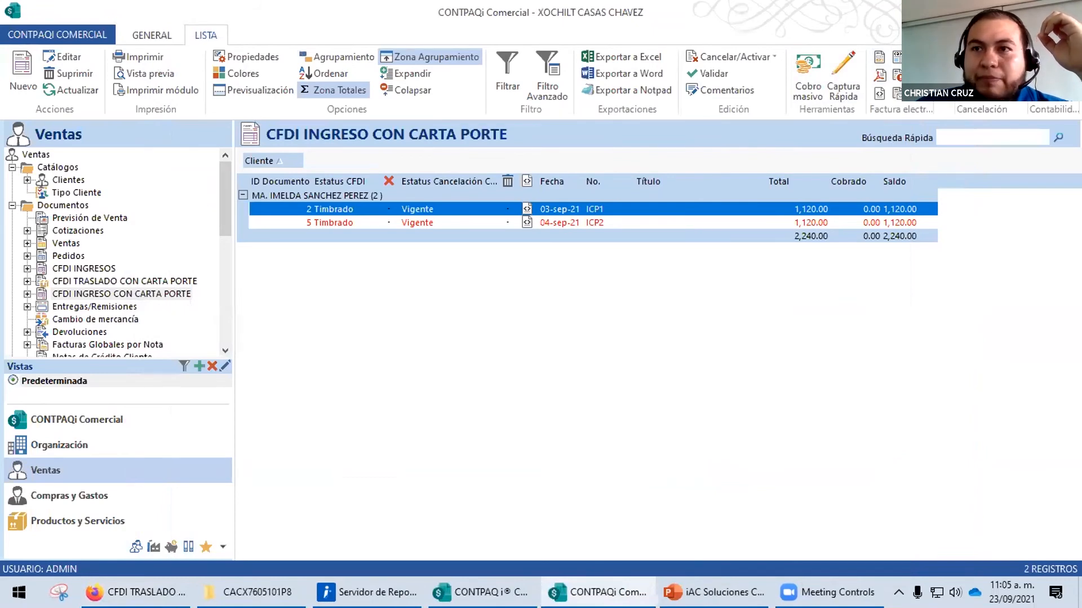
key(alt+Tab)
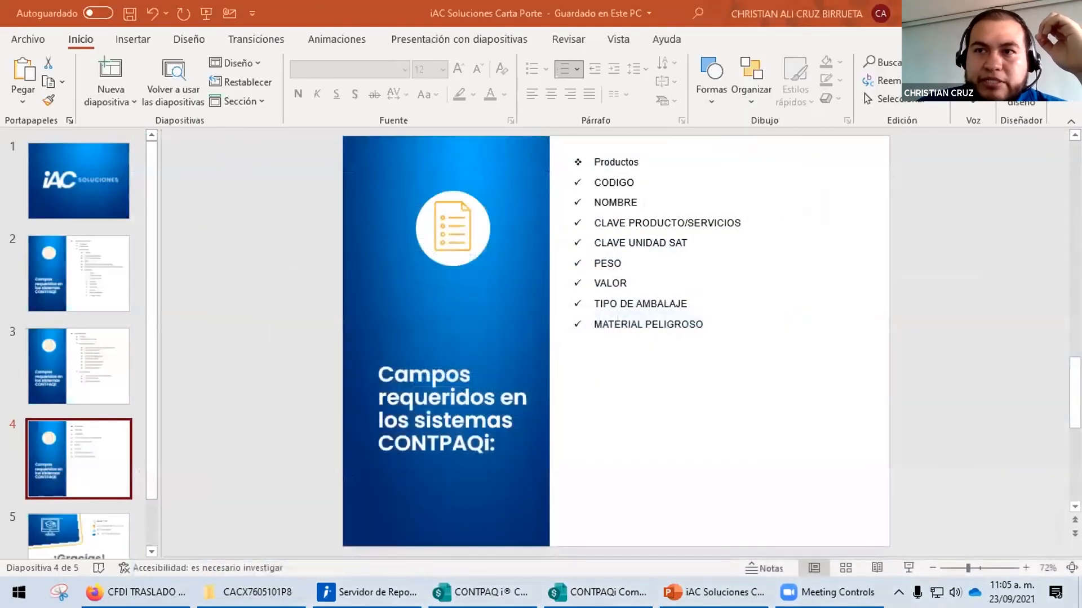
key(alt+Tab)
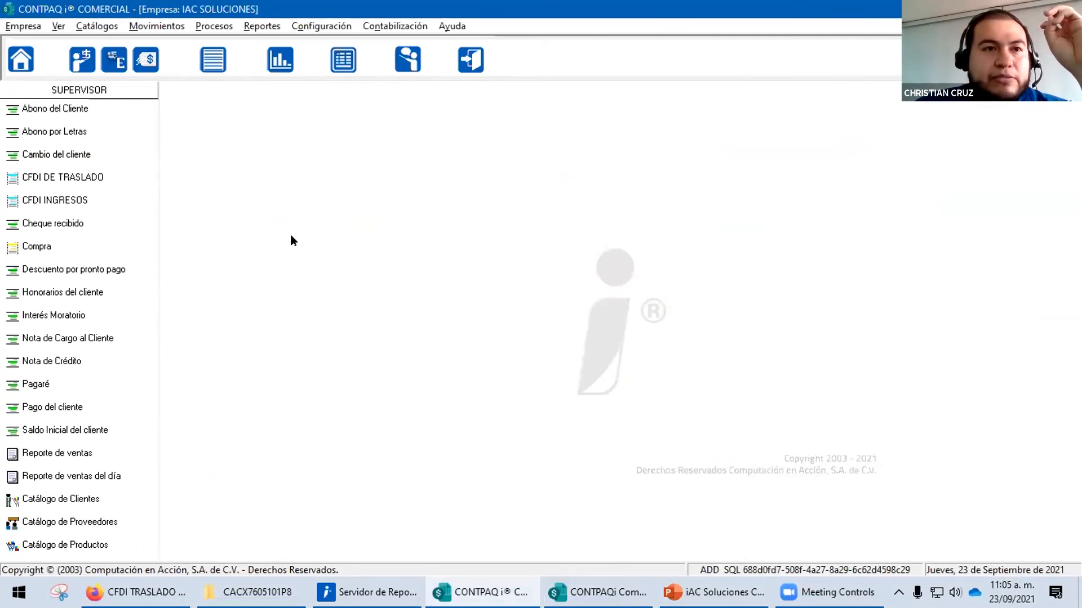
Step: Open the listed transport figure from the Carta Porte catalogs and set its carrier type to Operador
click(109, 24)
mouse_move(155, 220)
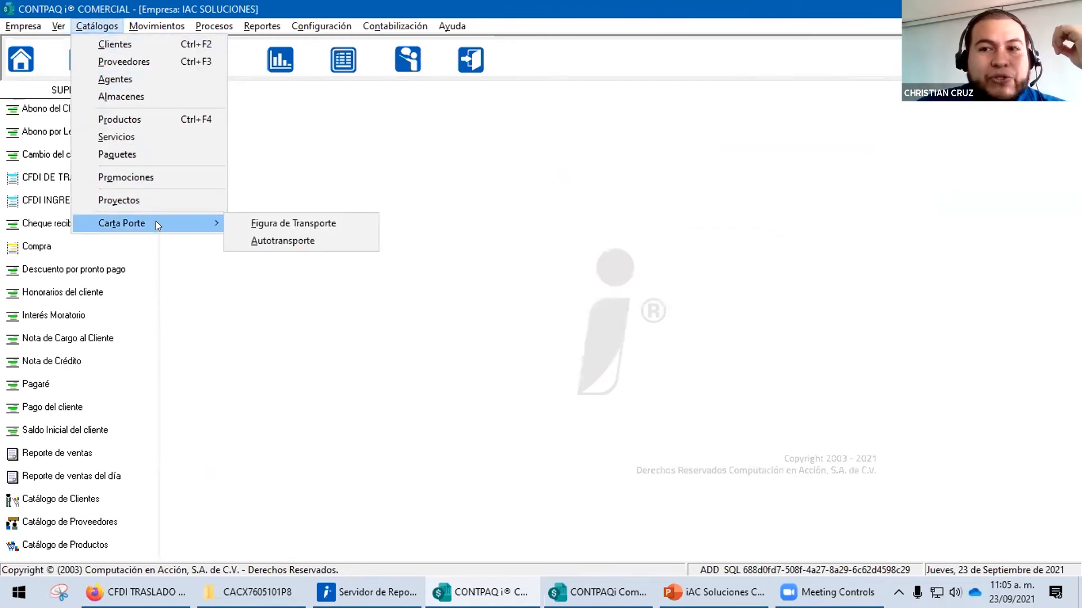
click(257, 224)
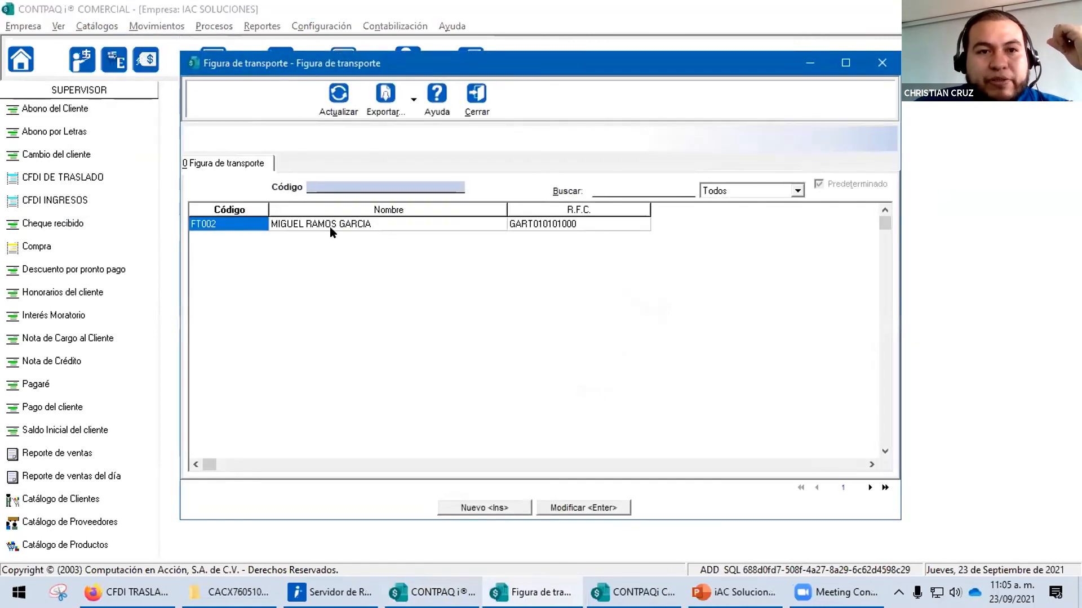
click(332, 225)
double_click(331, 225)
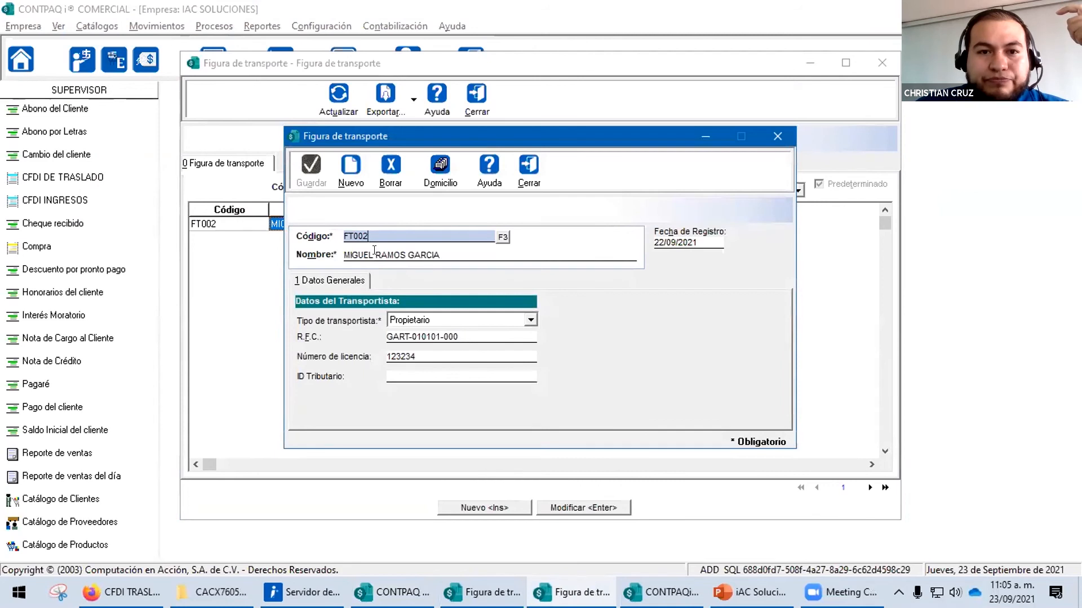
click(433, 319)
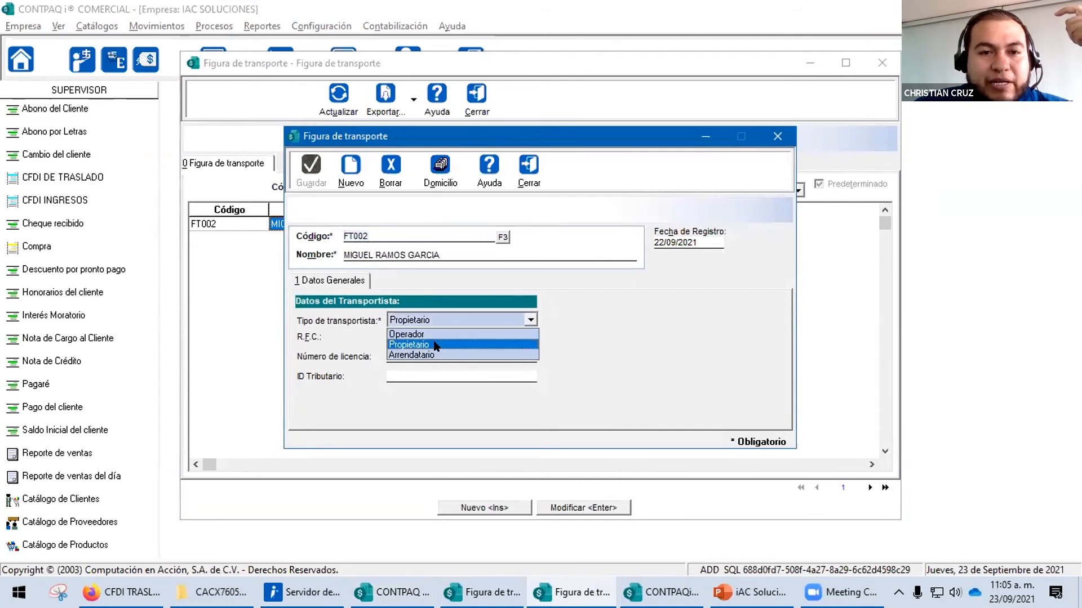
click(432, 334)
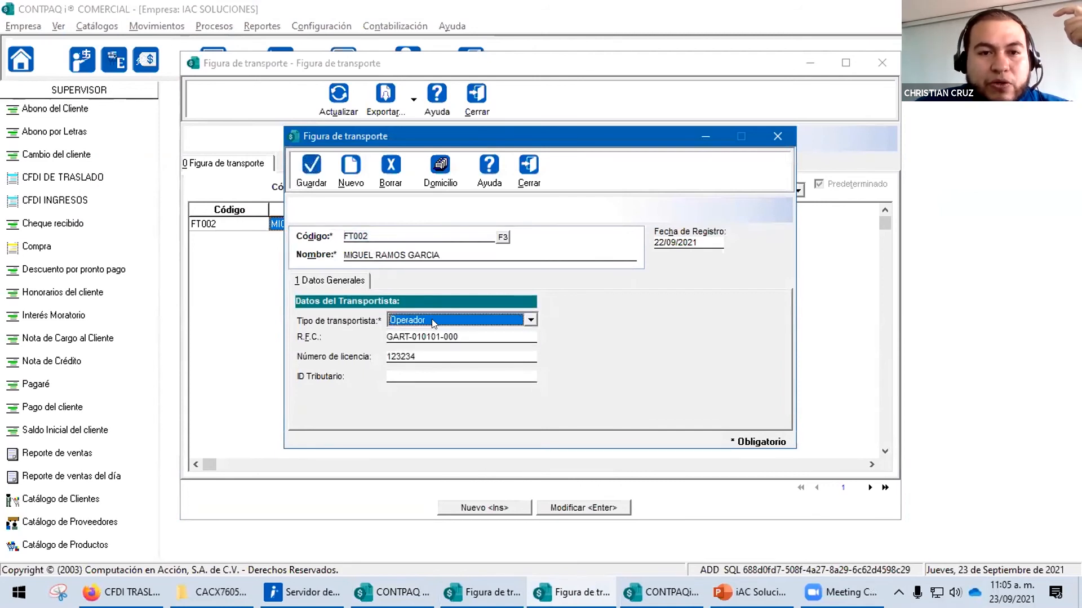
click(432, 318)
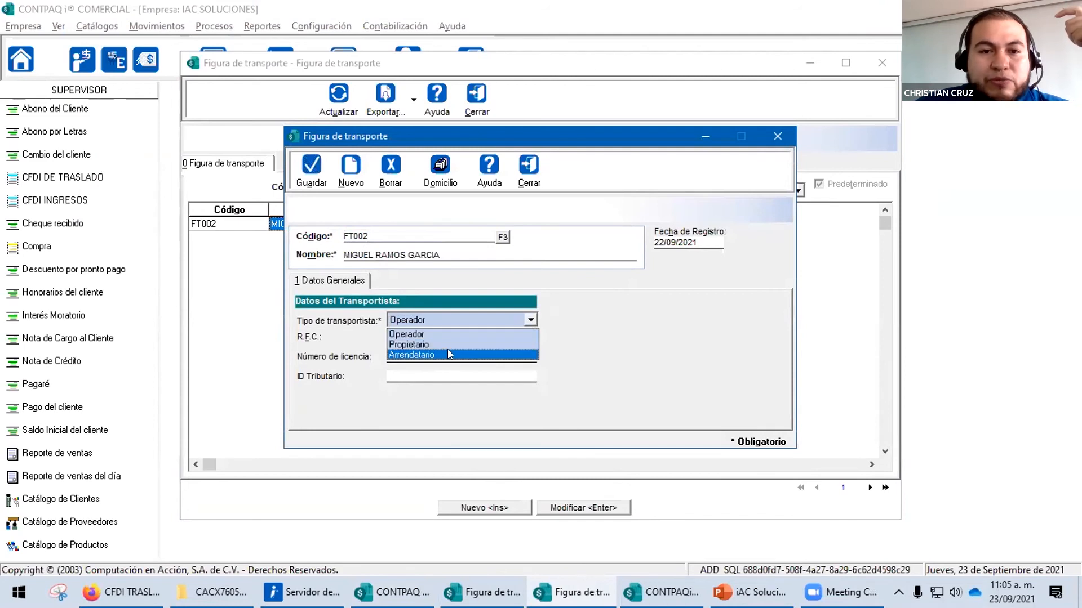
click(434, 319)
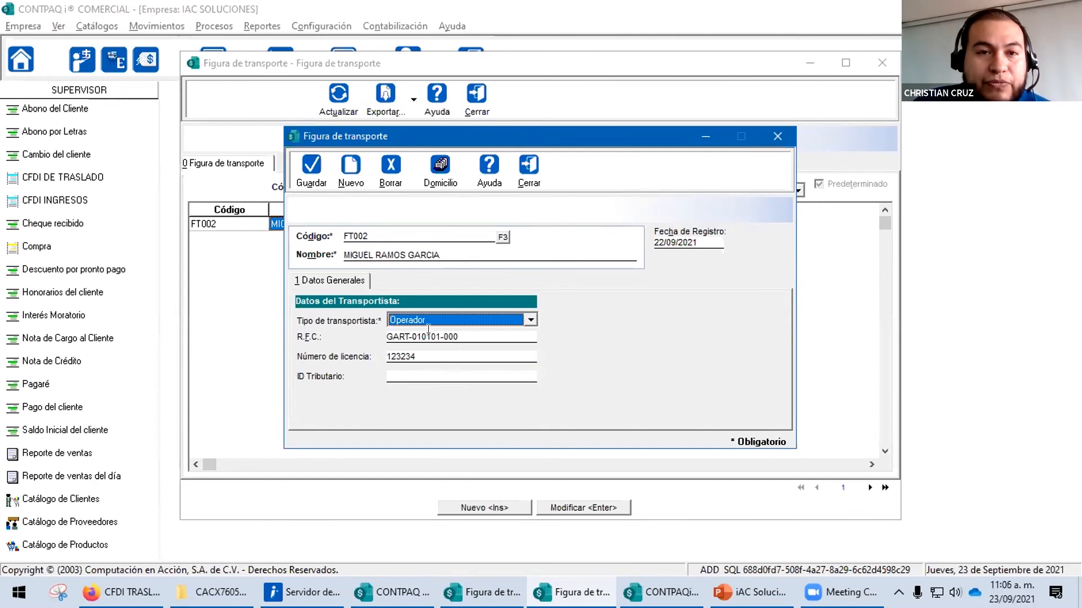
Step: Check the transport figure's address, then save the record and close the transport figure catalog
click(438, 169)
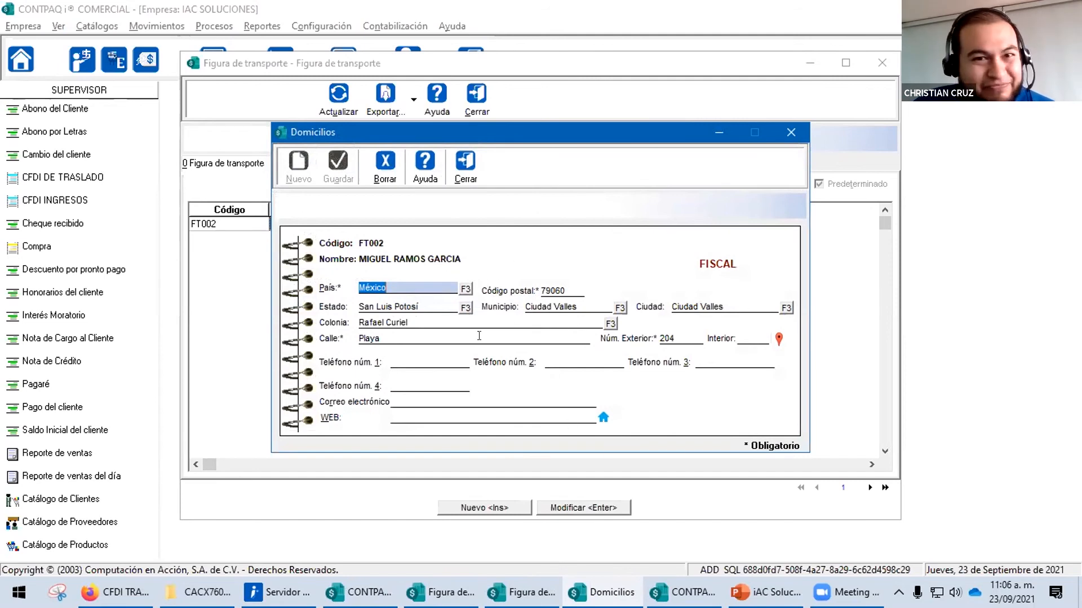
click(465, 163)
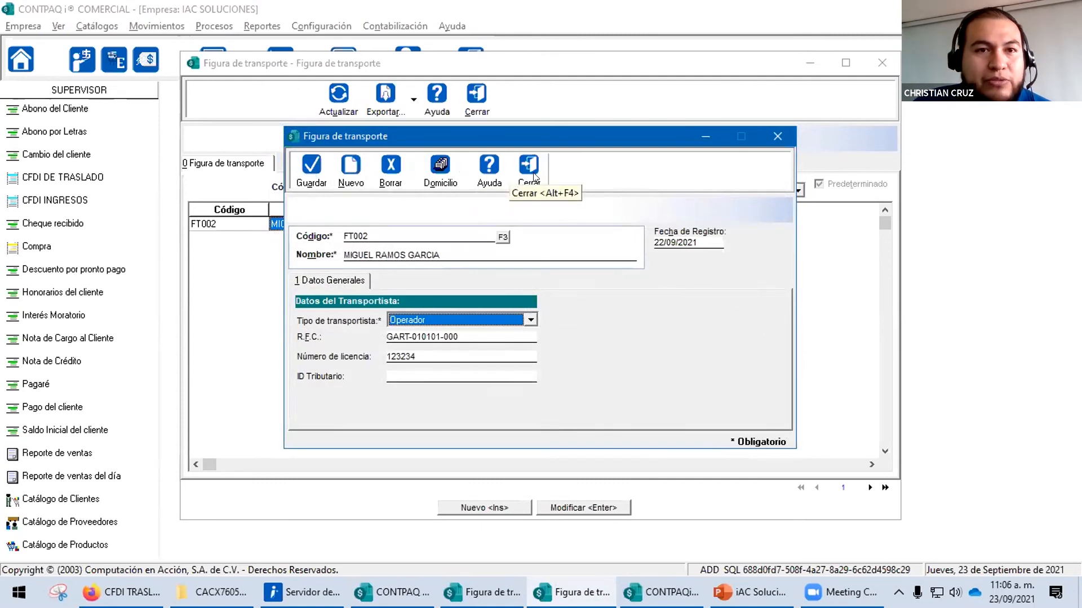
click(311, 167)
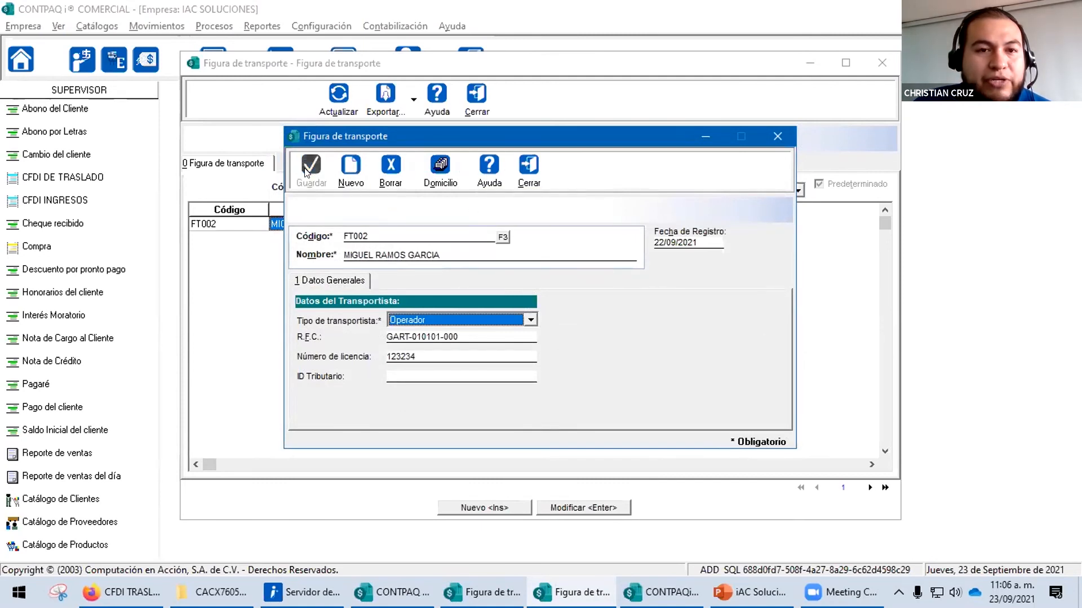
click(529, 169)
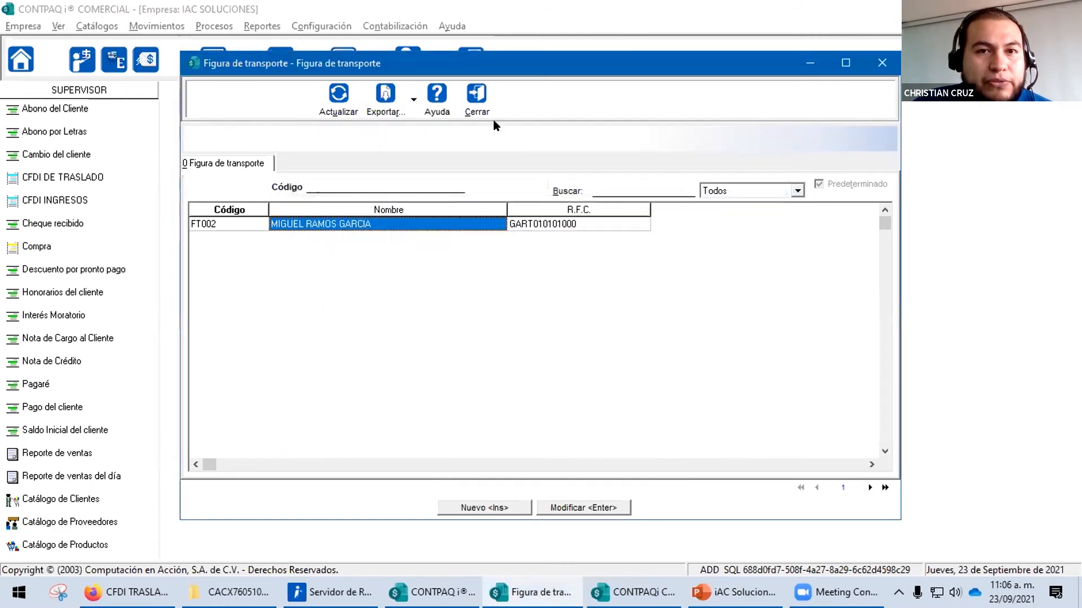
click(476, 97)
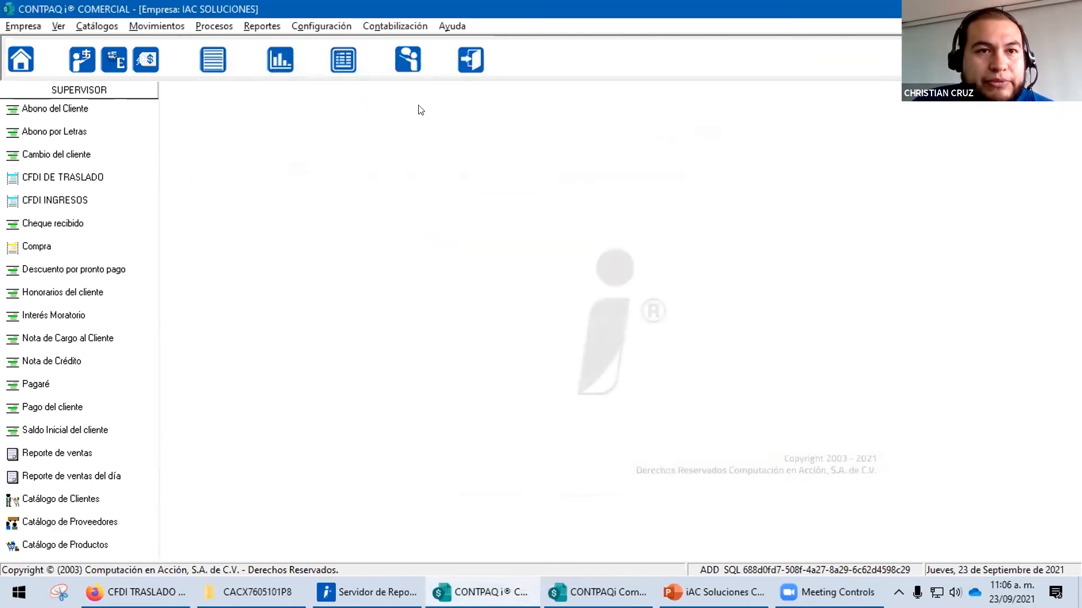
Step: Open the CAMION record from the Carta Porte Autotransporte catalog and review its transport type options
click(107, 27)
mouse_move(159, 221)
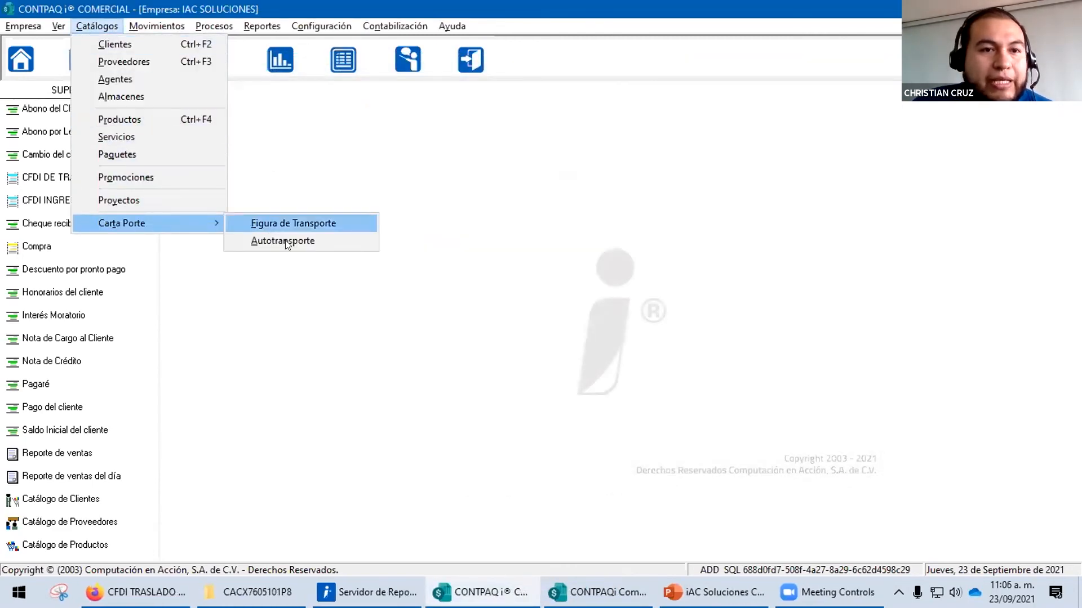
click(294, 242)
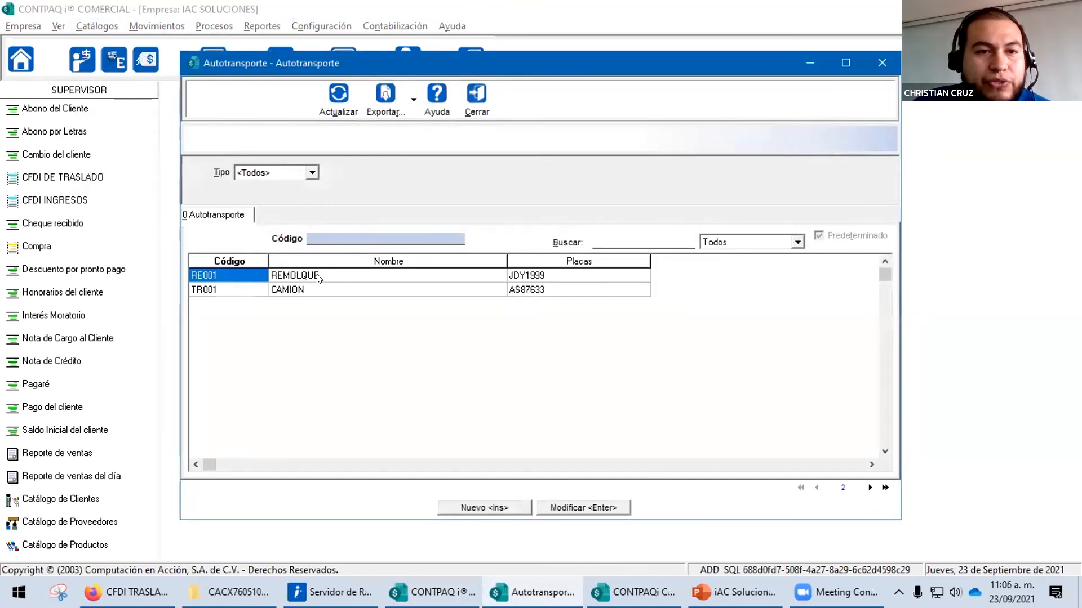
double_click(295, 294)
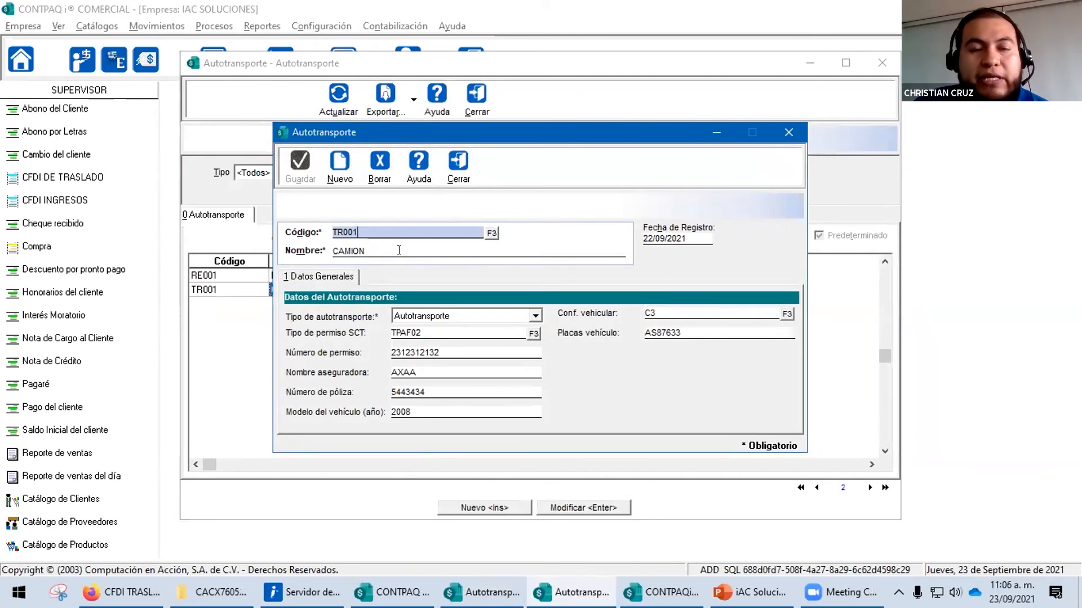
click(473, 320)
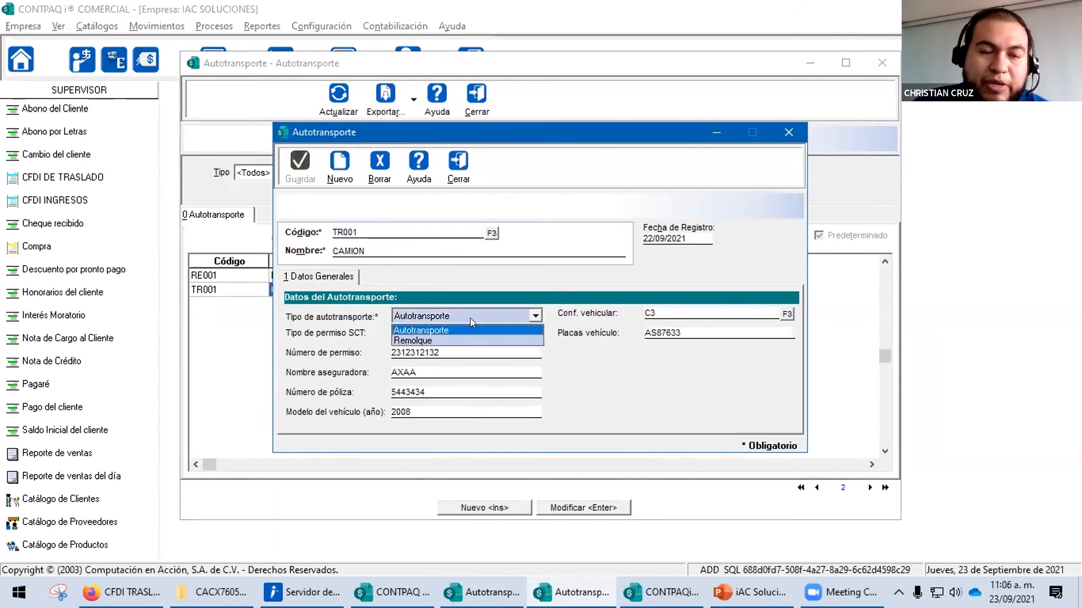
click(470, 313)
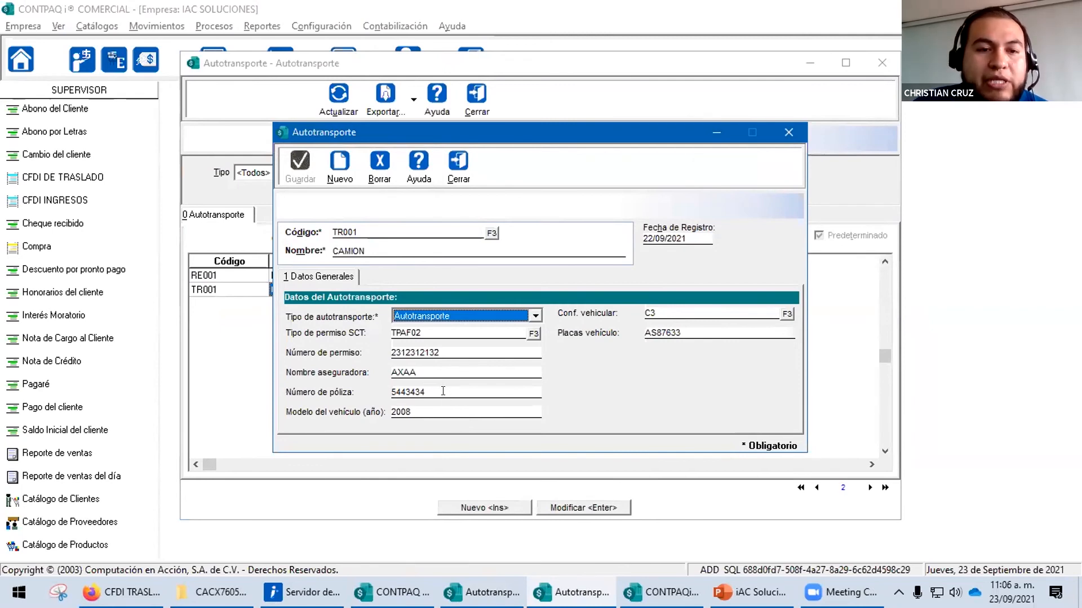
Step: Review the vehicle configuration options for CAMION, keep C3, and close the record and the Autotransporte catalog
click(787, 314)
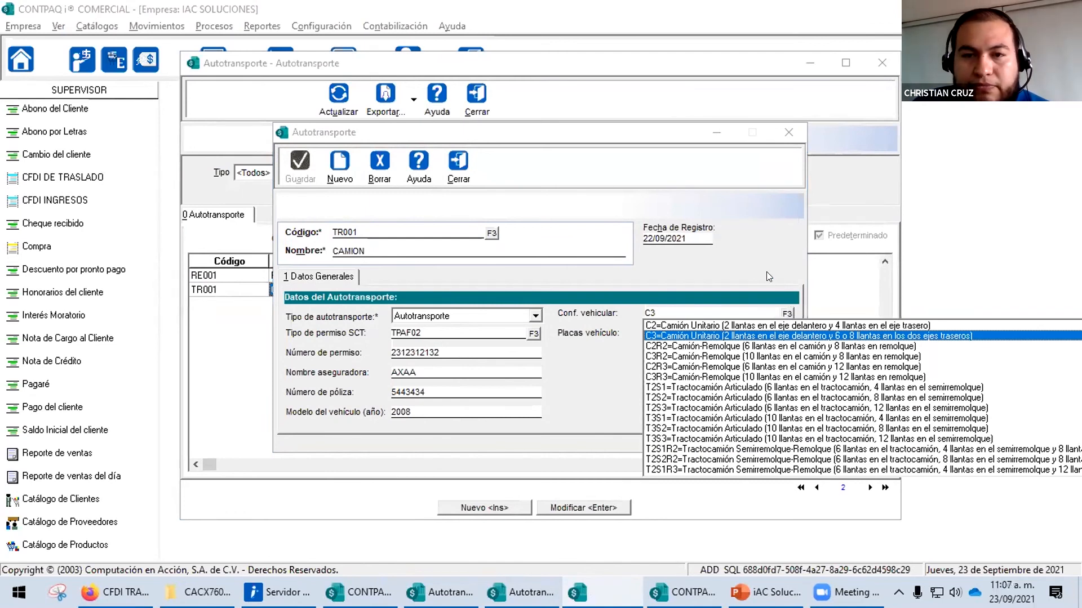
click(770, 337)
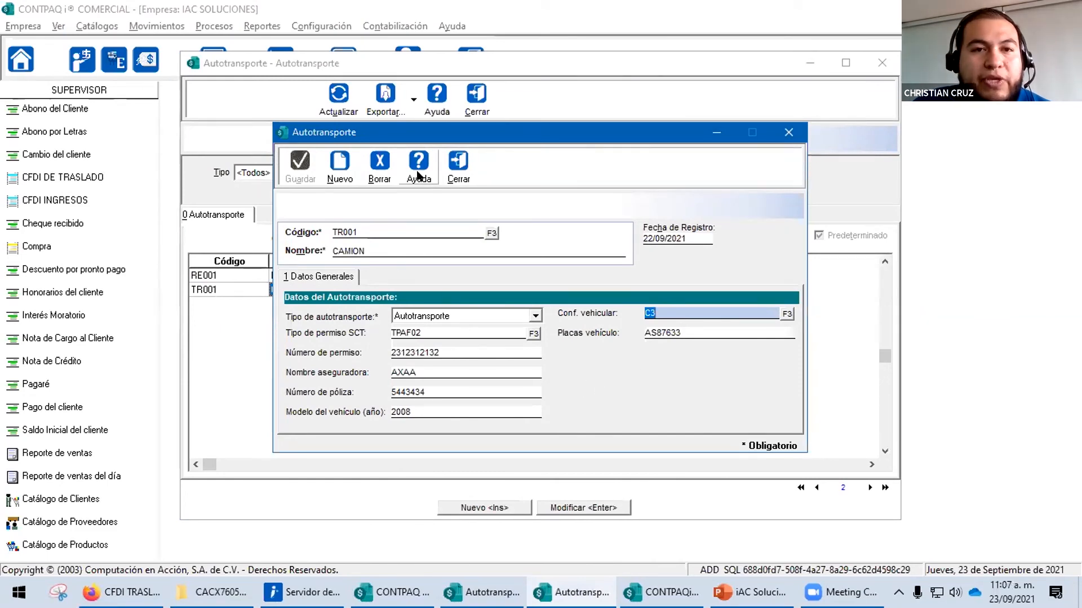
click(458, 163)
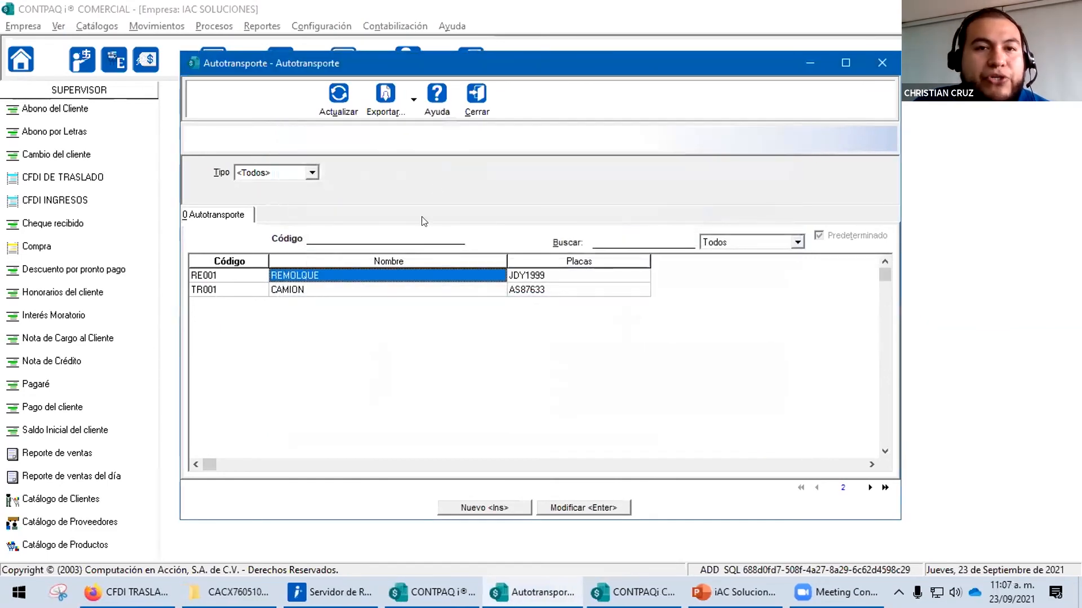
click(480, 111)
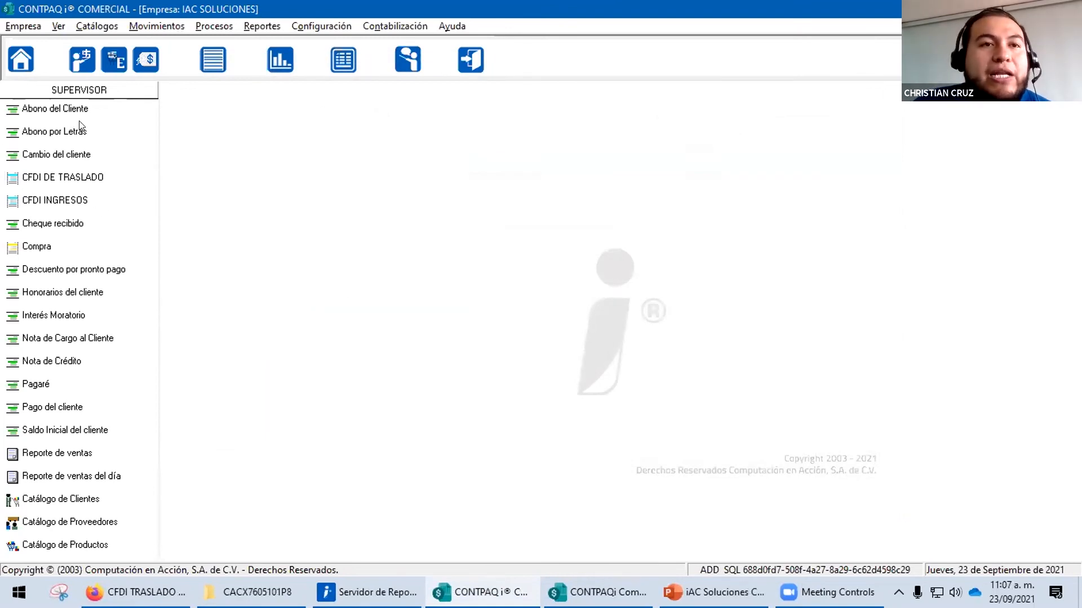
Step: Open the first client in the client catalog, review its general and complement data, and close the catalog
click(108, 28)
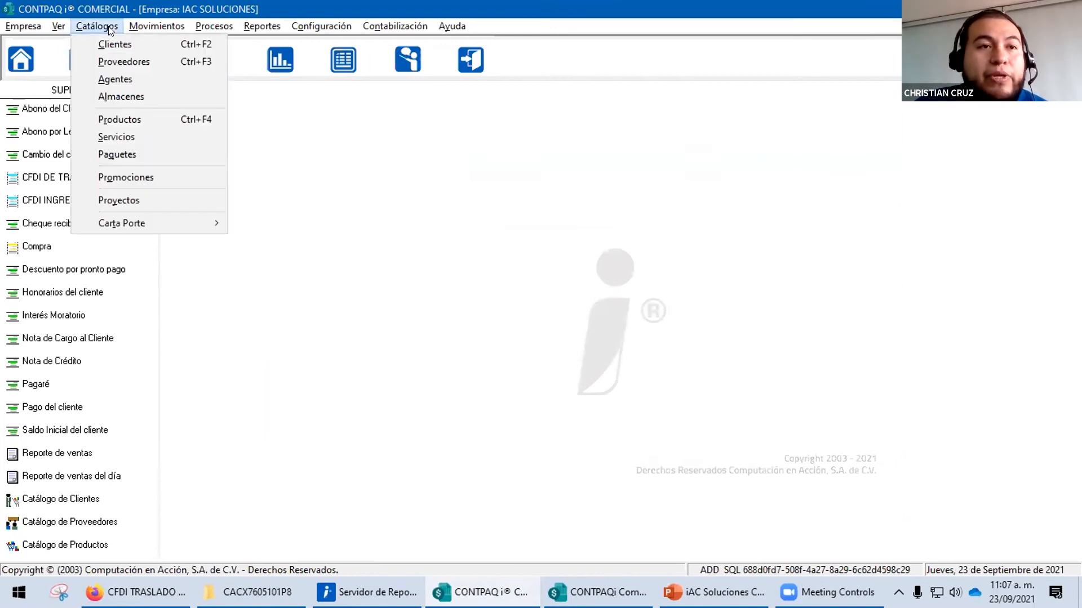
click(115, 41)
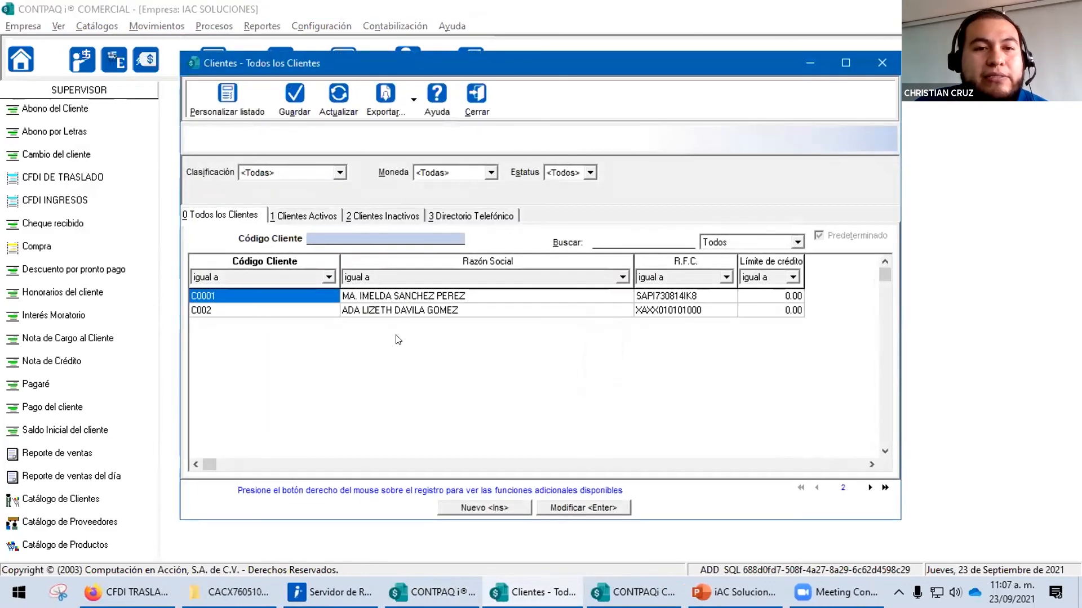
double_click(408, 297)
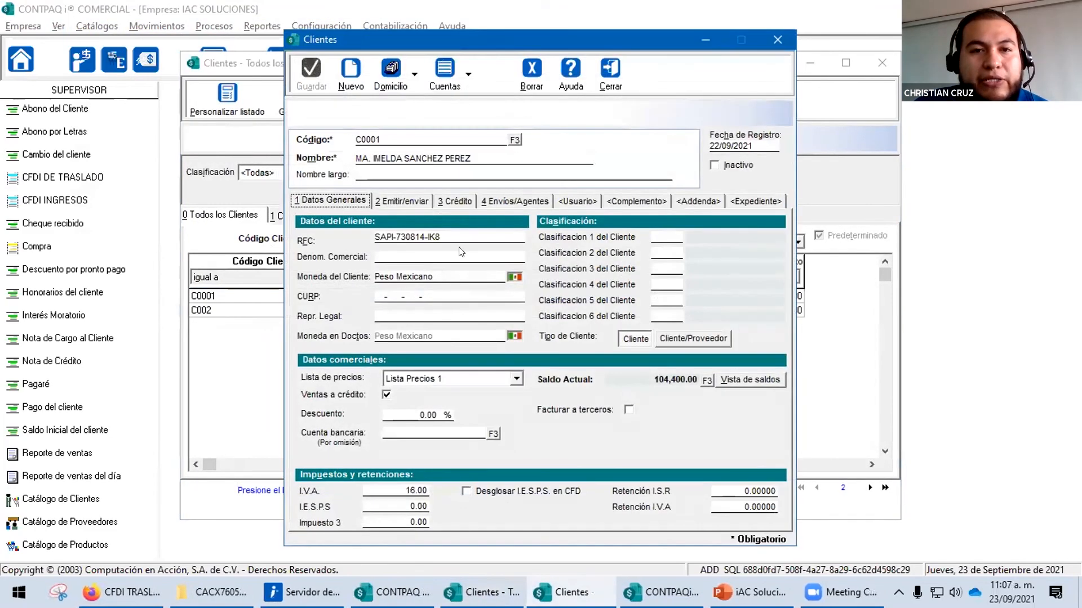
click(615, 201)
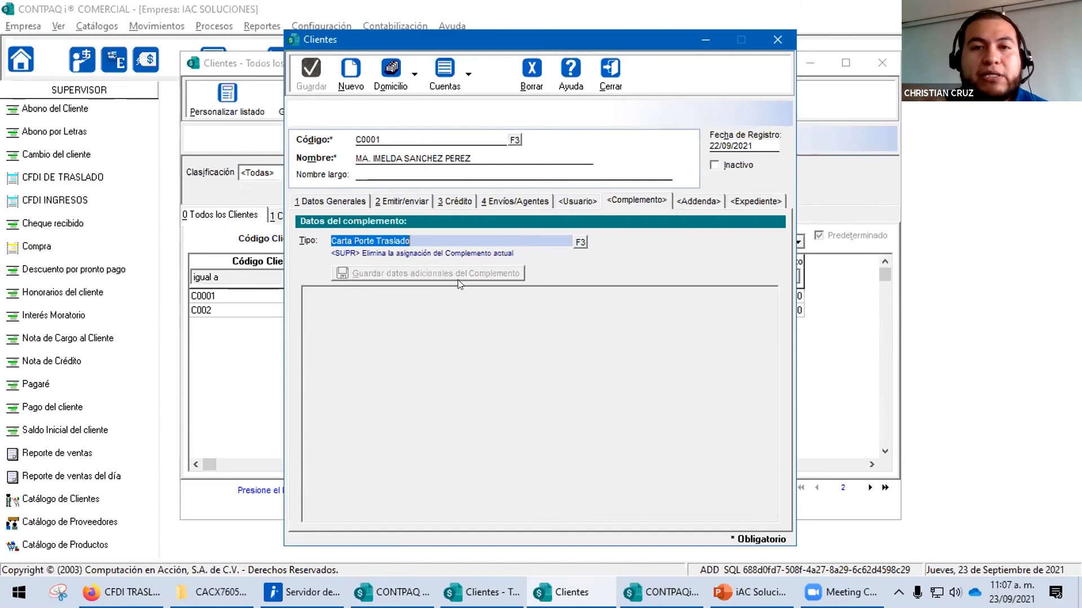
click(609, 80)
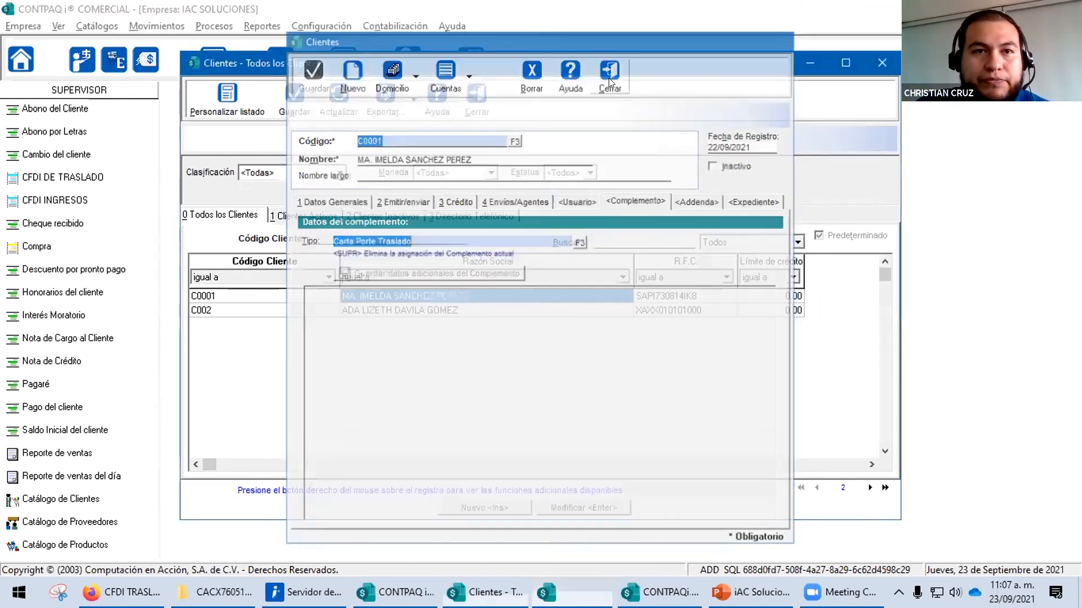
click(473, 106)
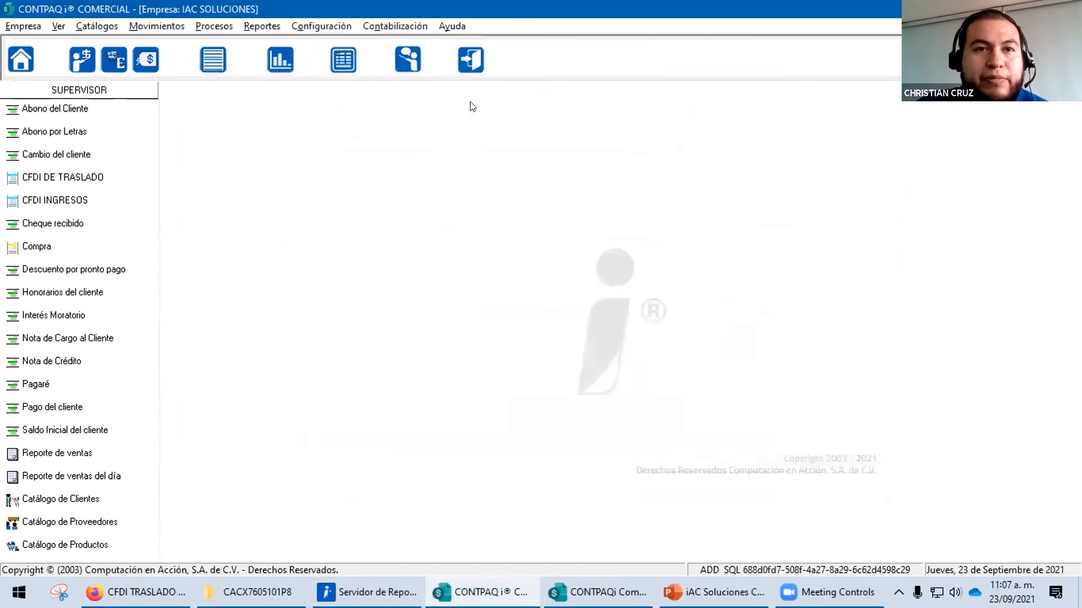
Step: Open product P001 from the product catalog and display its Carta Porte Traslado complement data
click(100, 27)
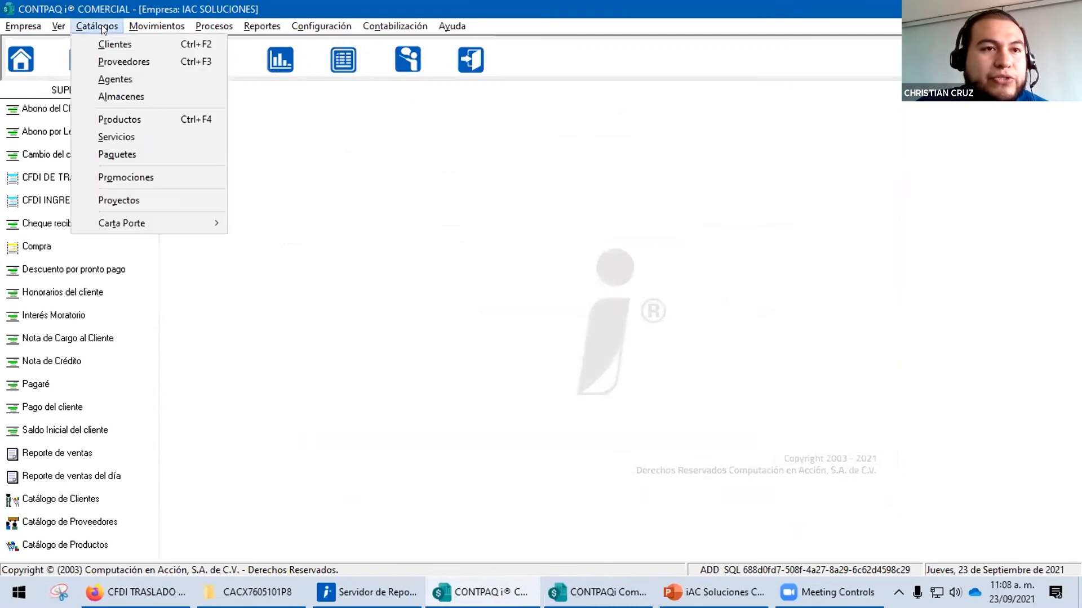
click(142, 120)
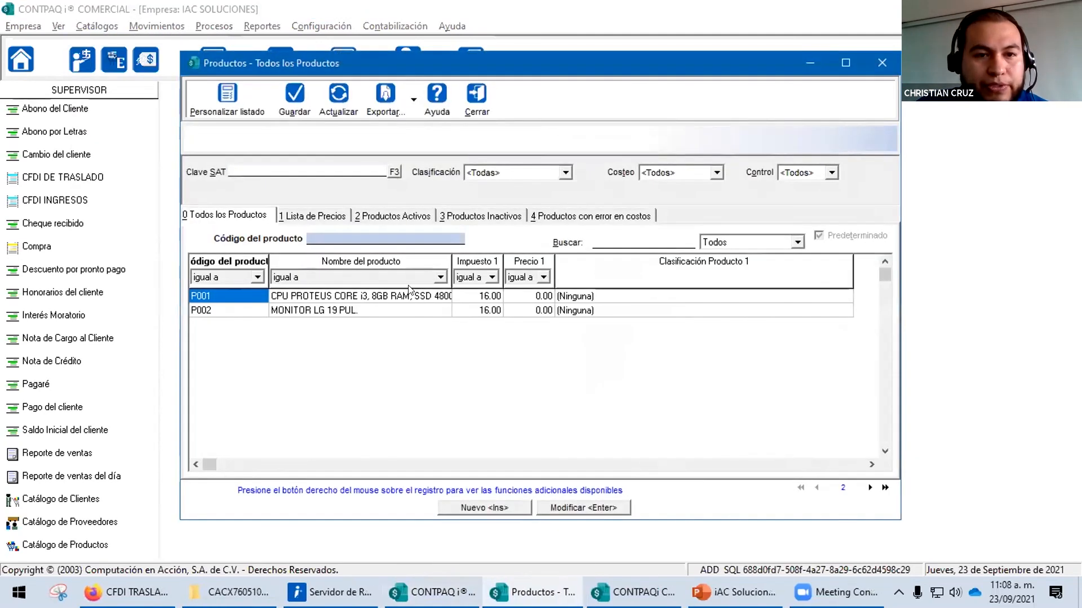
double_click(393, 298)
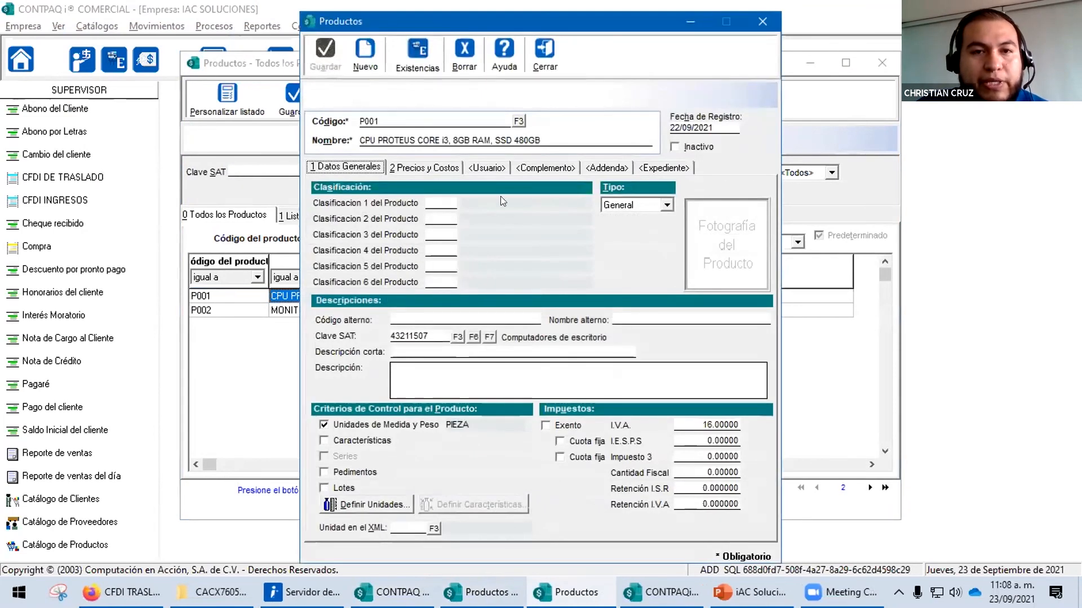
click(515, 166)
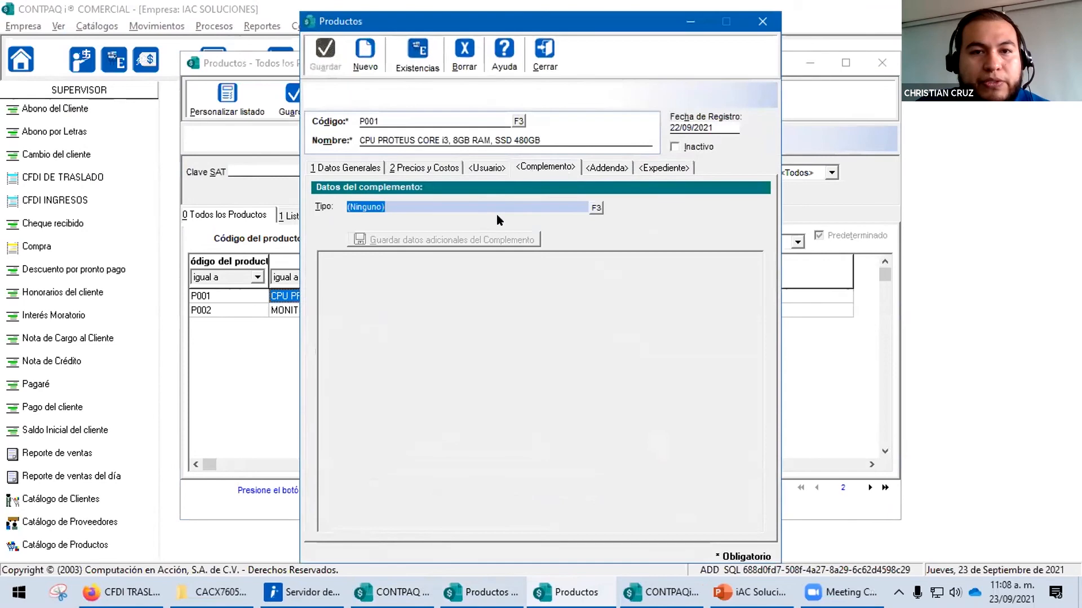
click(595, 208)
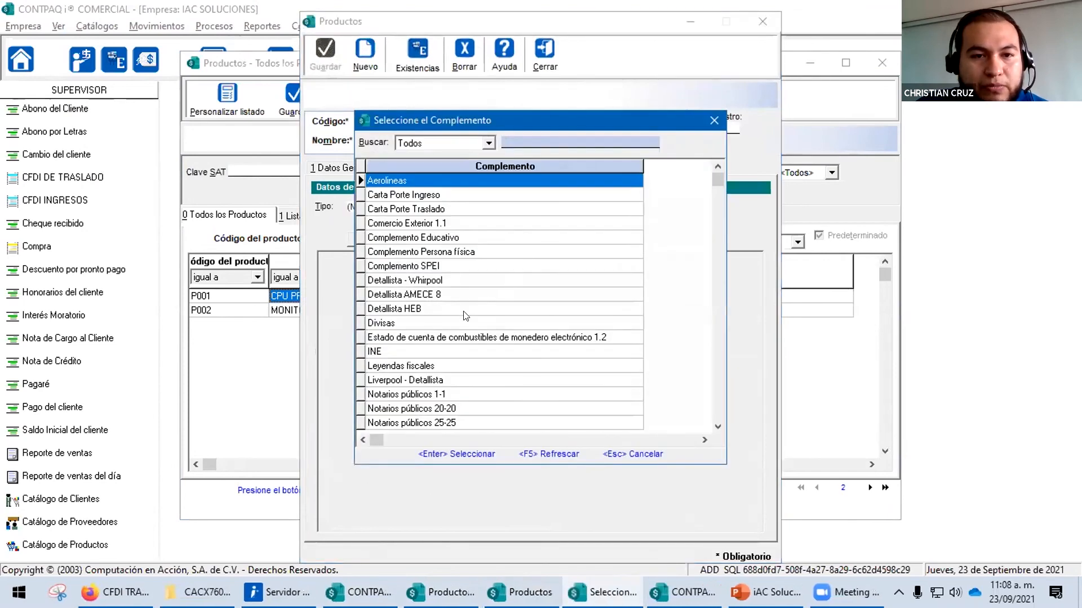
double_click(435, 210)
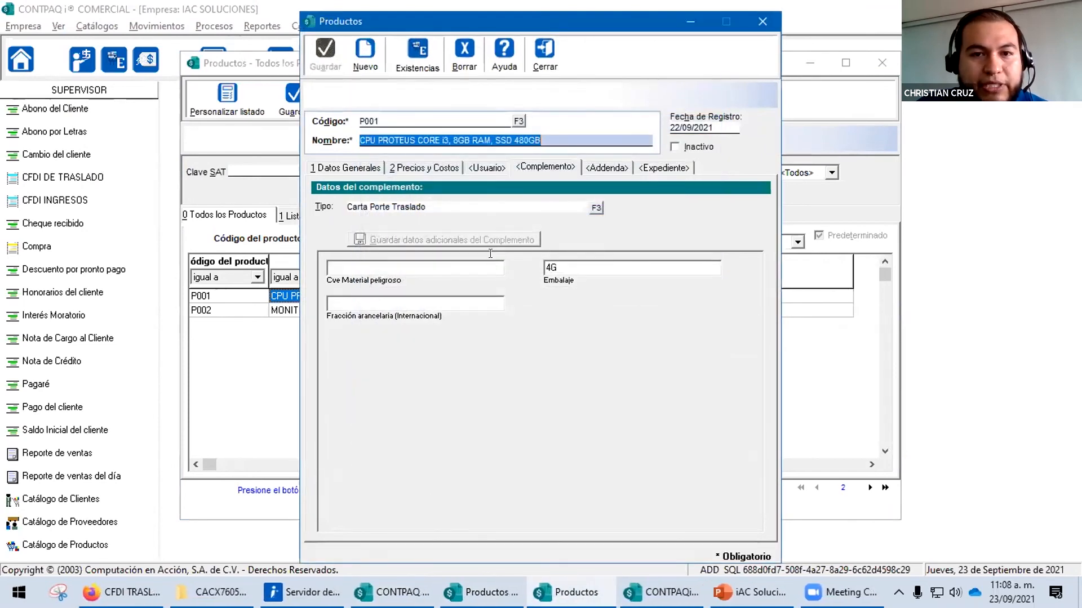
Step: Check the product's hazardous material key field, then close the product record and the product catalog
click(450, 265)
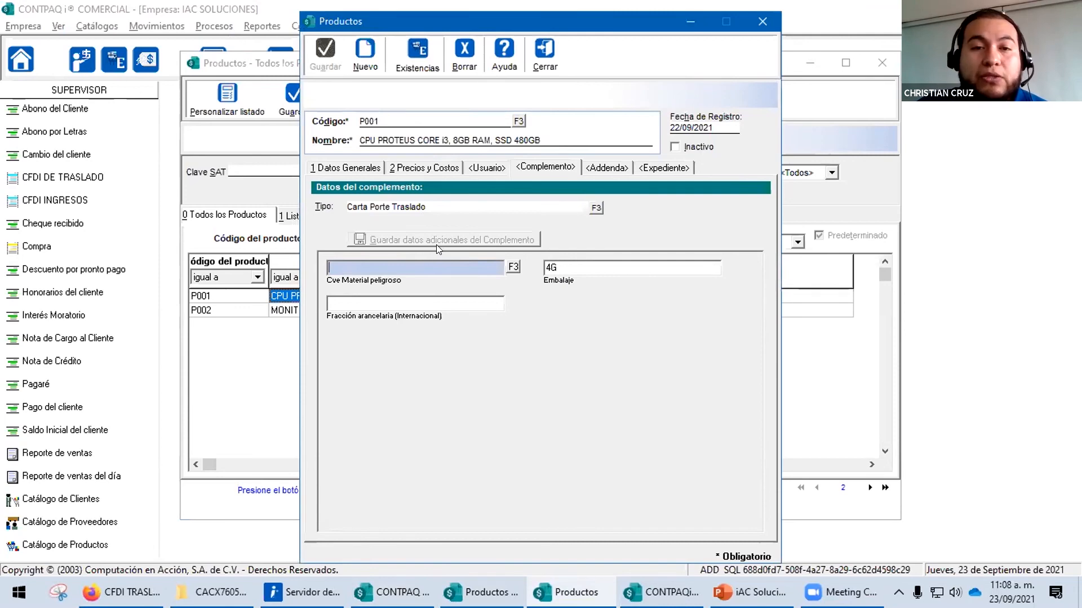
click(542, 50)
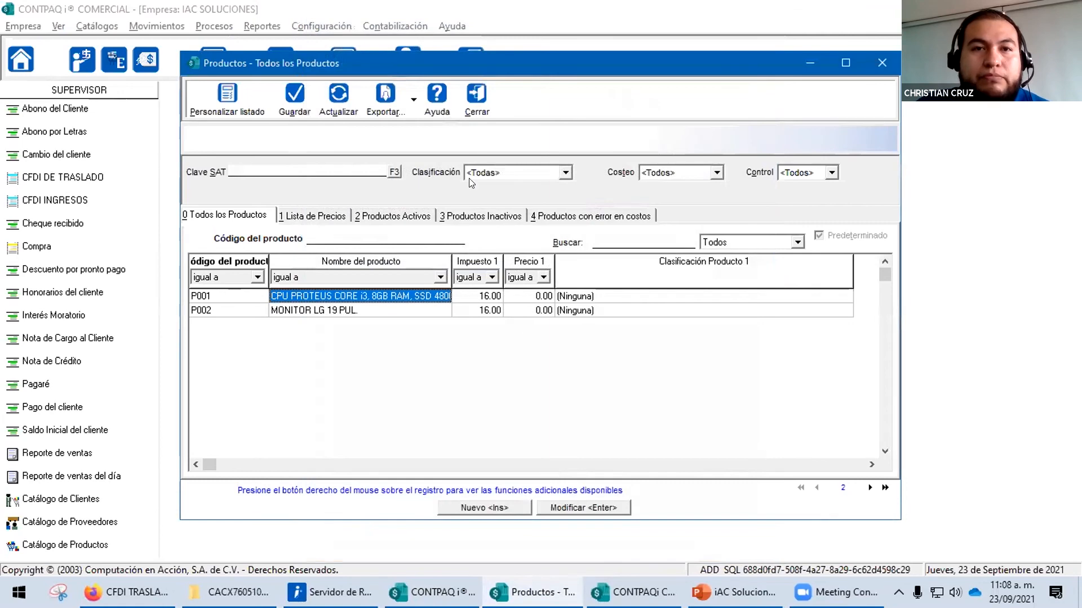
click(477, 98)
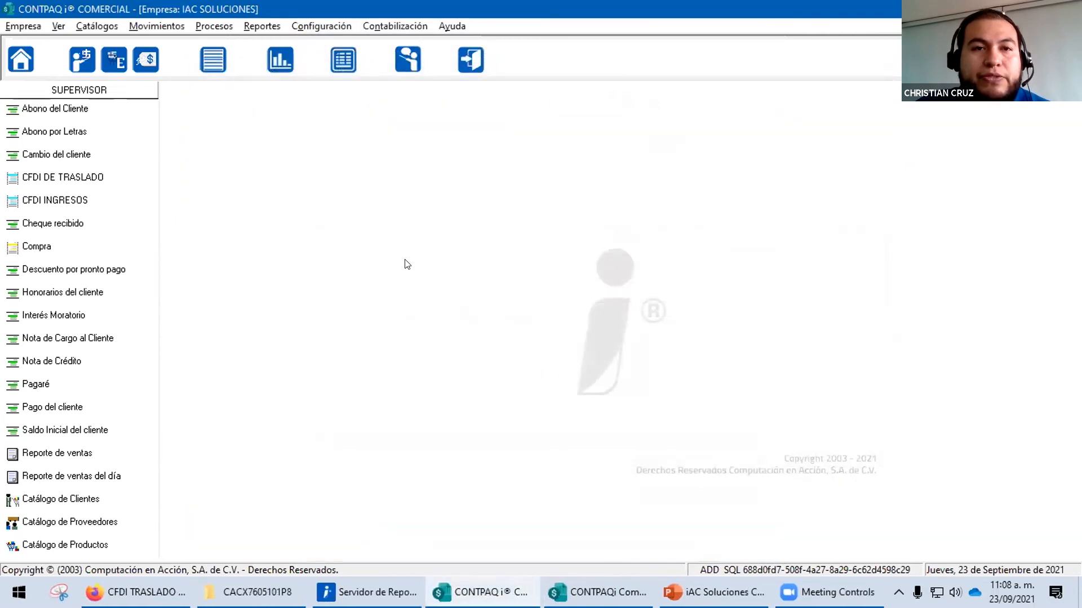
Step: Open the CFDI DE TRASLADO document with folio 1 and show the complement data of its P001 movement
click(11, 179)
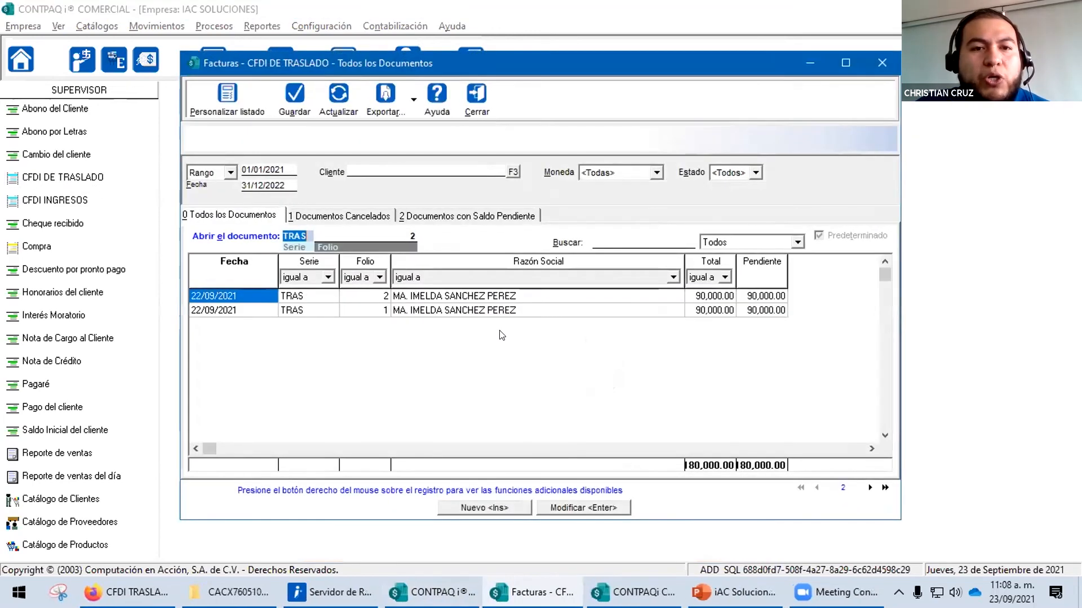
double_click(490, 311)
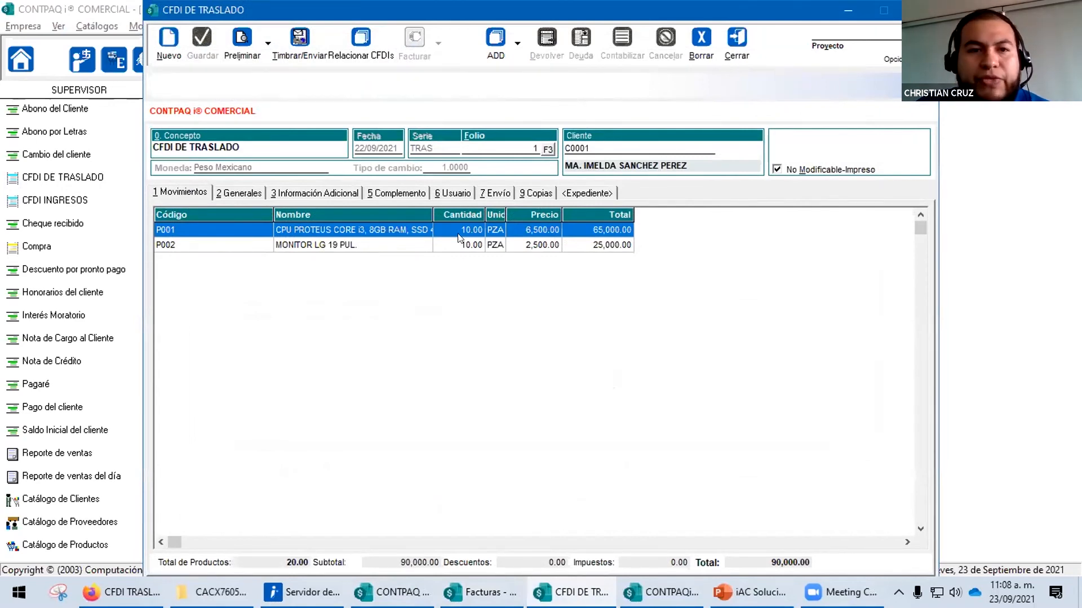
double_click(358, 231)
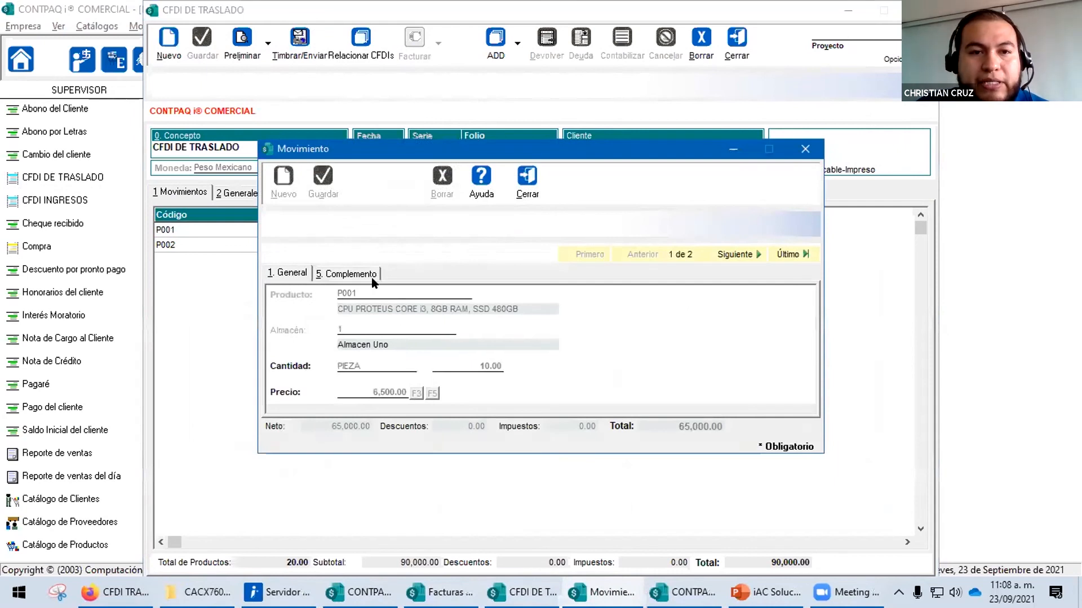
click(371, 276)
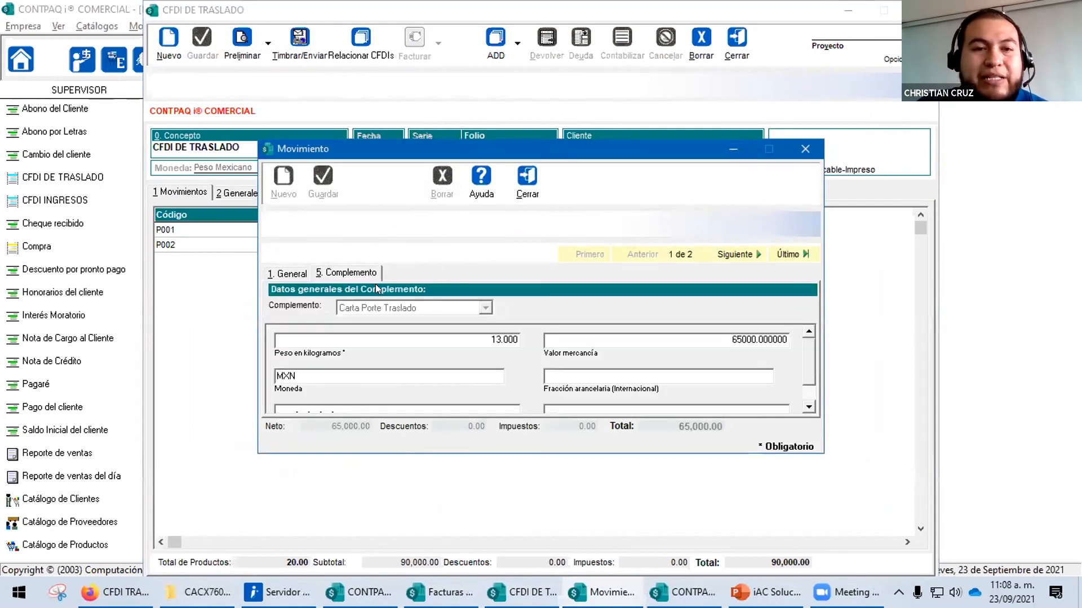
Step: Review the P001 movement's weight, goods value, currency and international trade fields, then close the movement
click(411, 341)
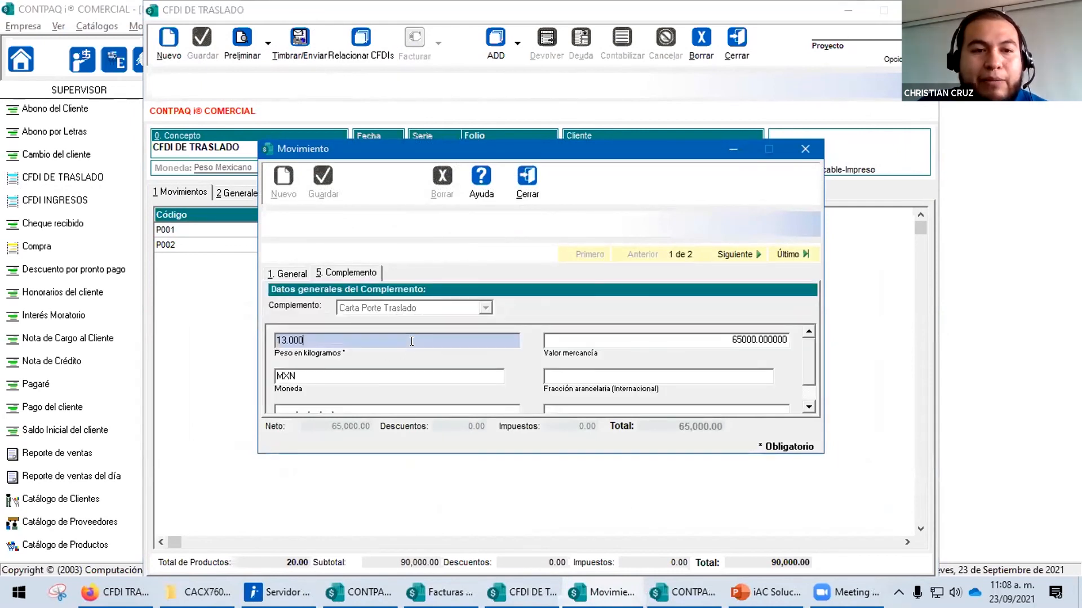
double_click(412, 341)
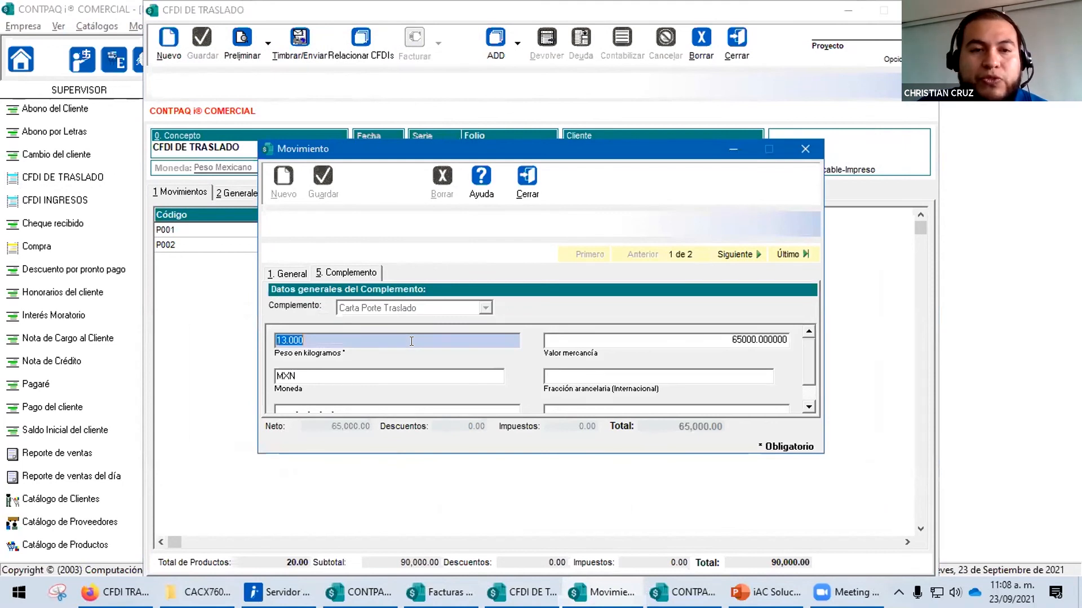
click(653, 340)
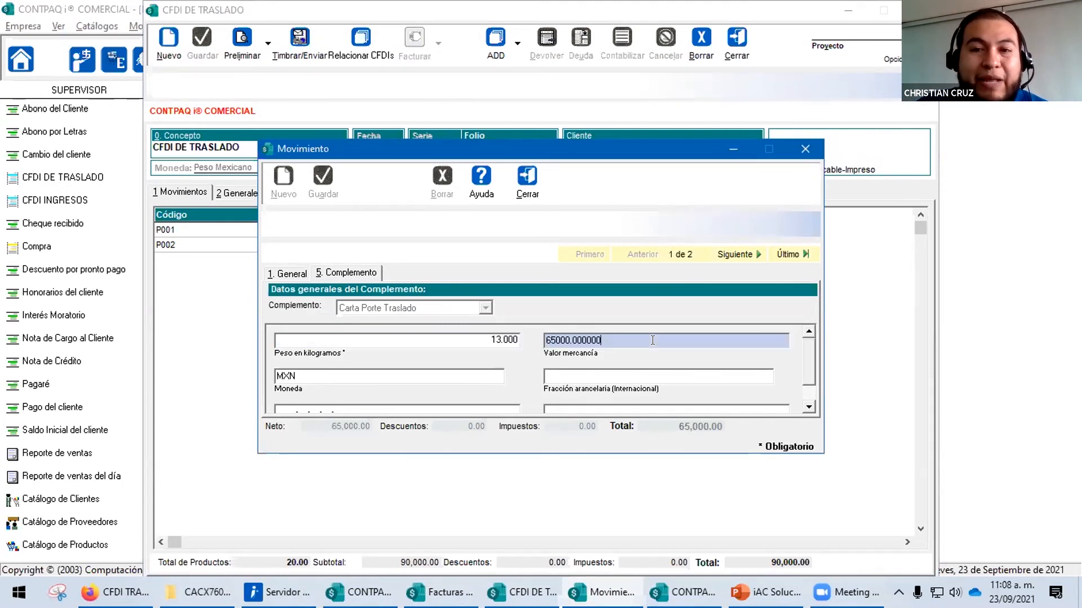
click(480, 373)
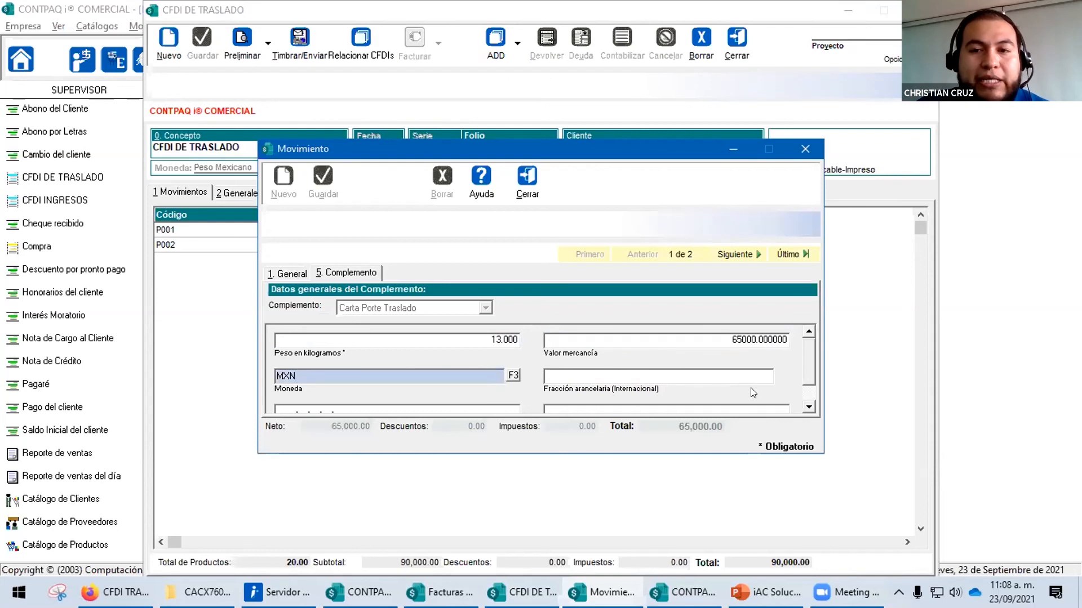
drag(812, 357, 806, 375)
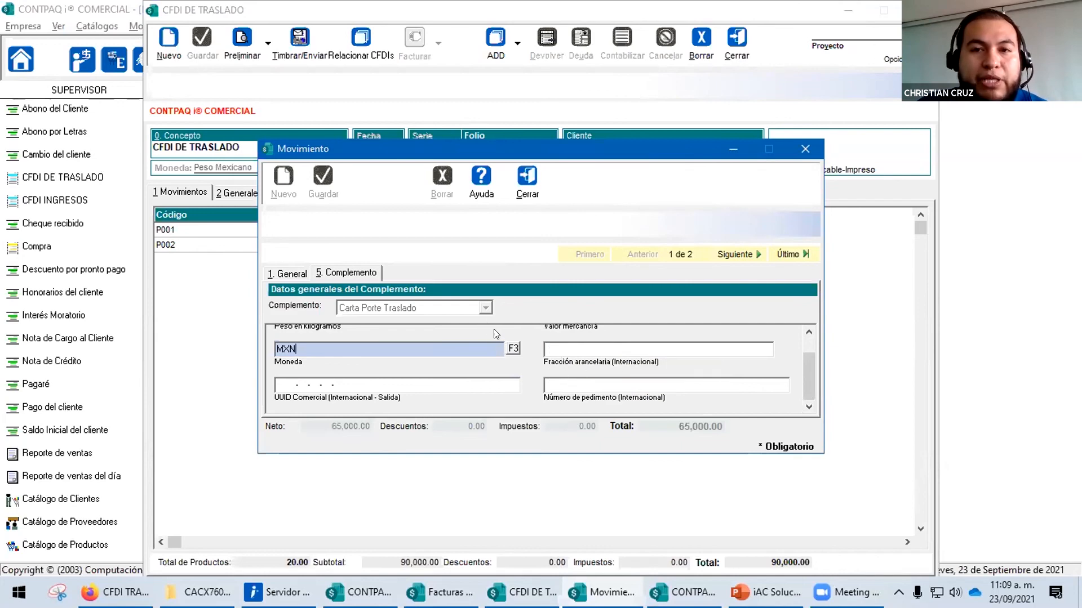
click(526, 188)
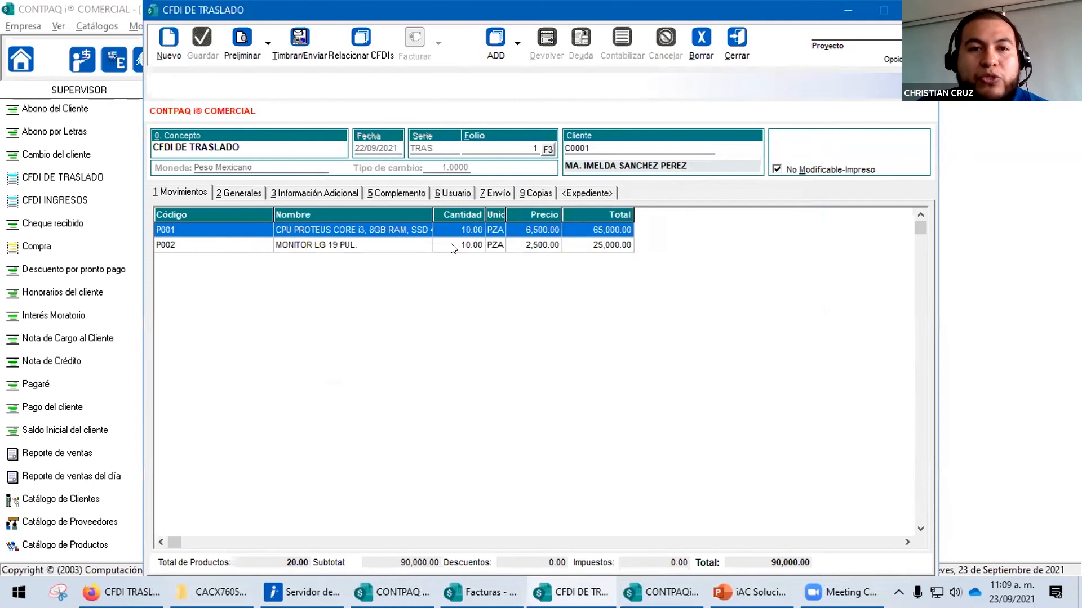
Step: Show the transfer document's Carta Porte Traslado complement and check its origin address selection
click(398, 194)
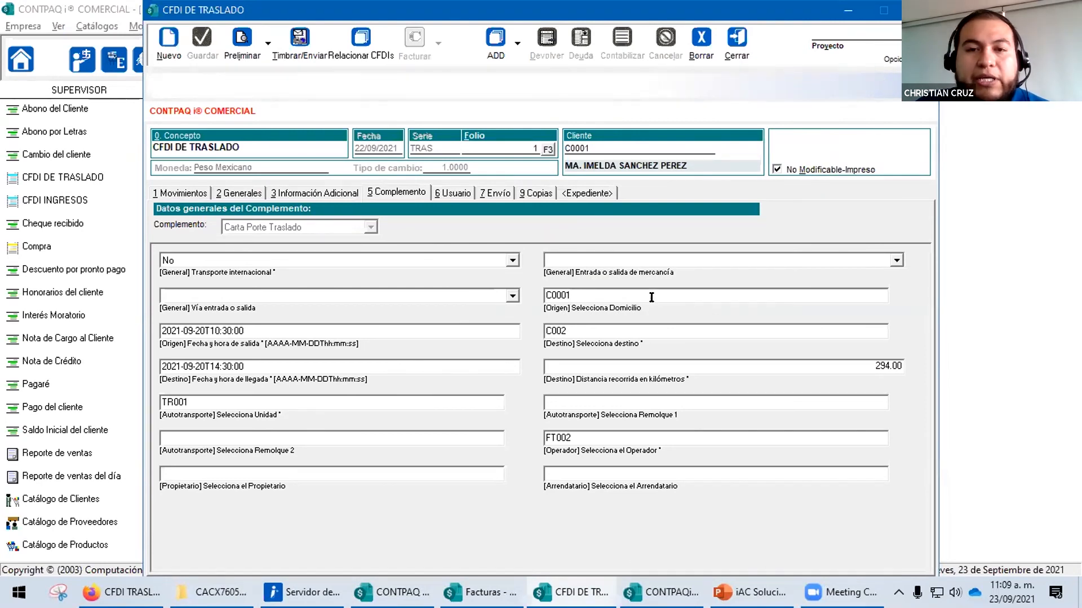
click(834, 296)
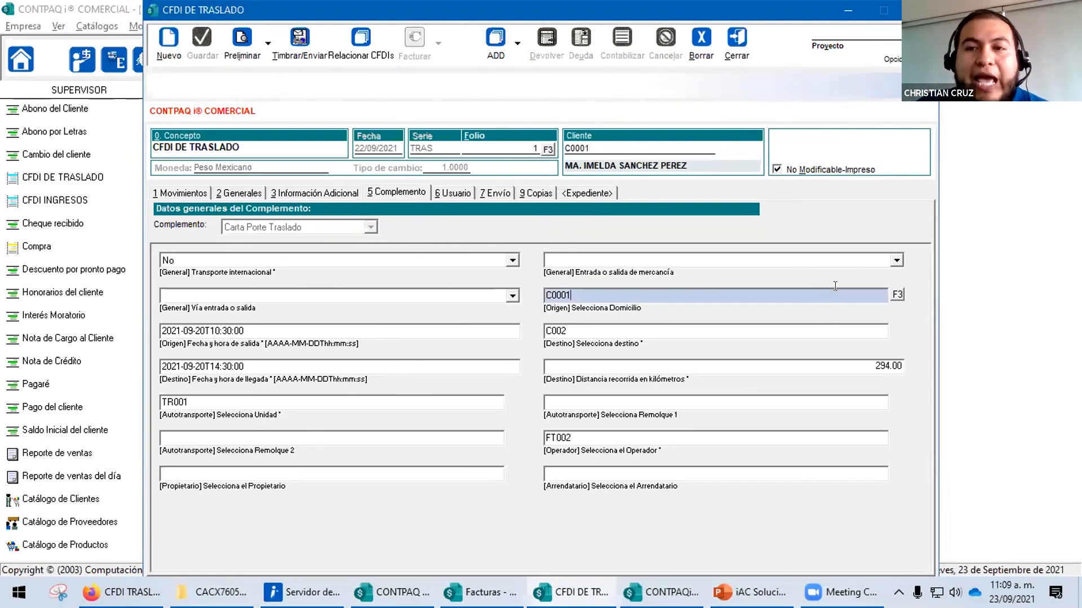
click(896, 295)
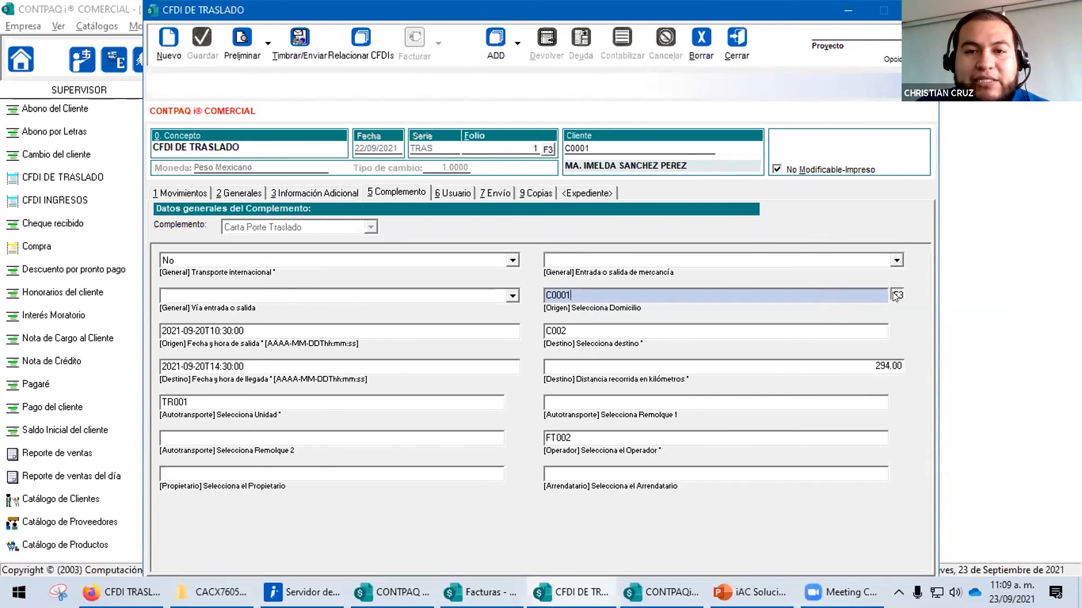
click(802, 130)
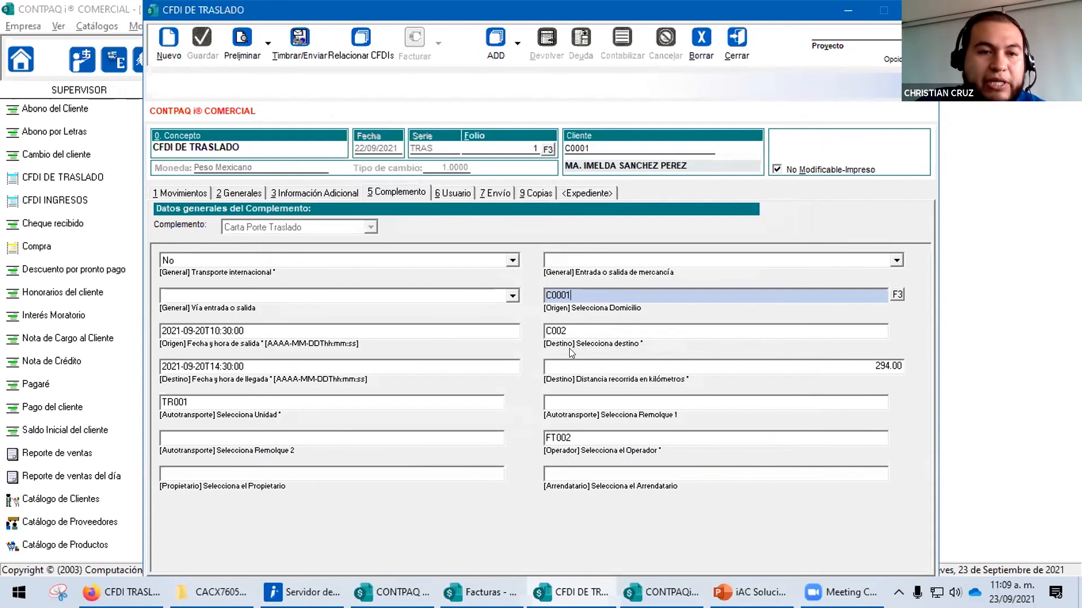
Step: Review the complement's departure time, transport unit and operator, then check the document's related CFDIs and close that list
click(452, 330)
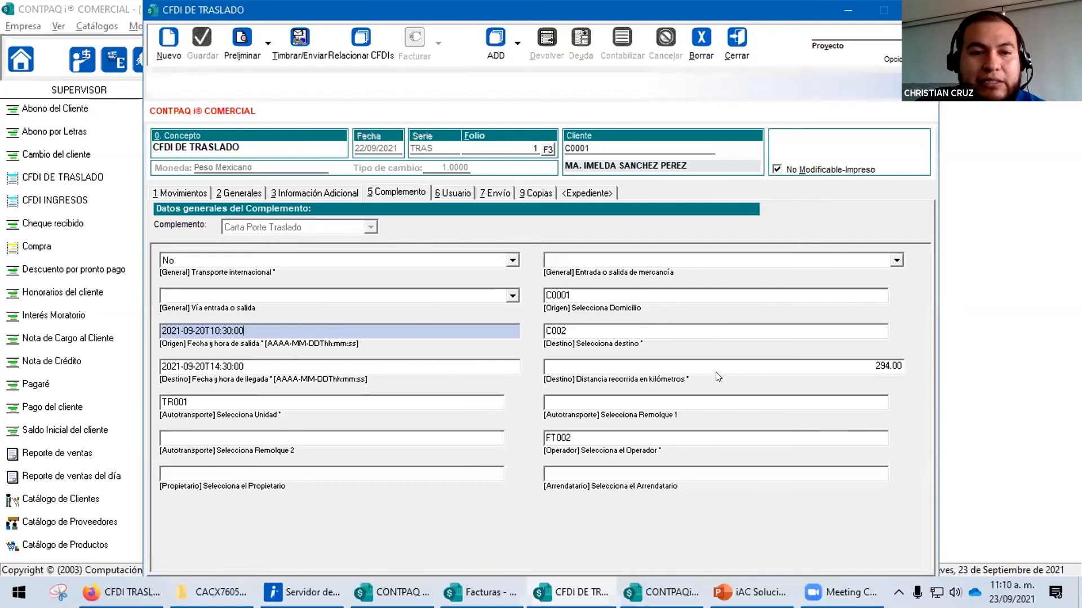
click(293, 402)
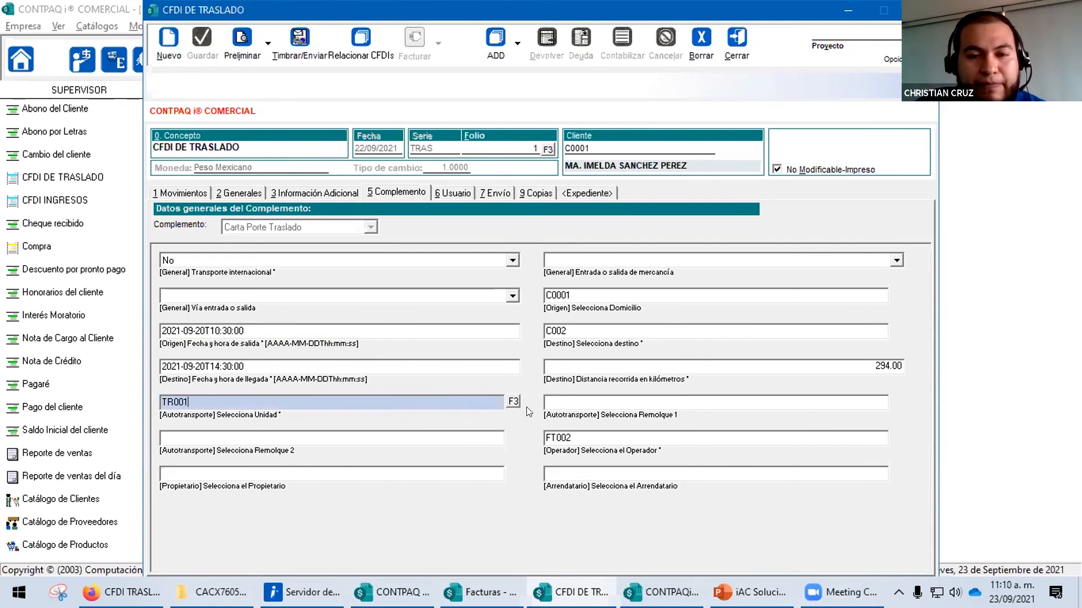
click(592, 437)
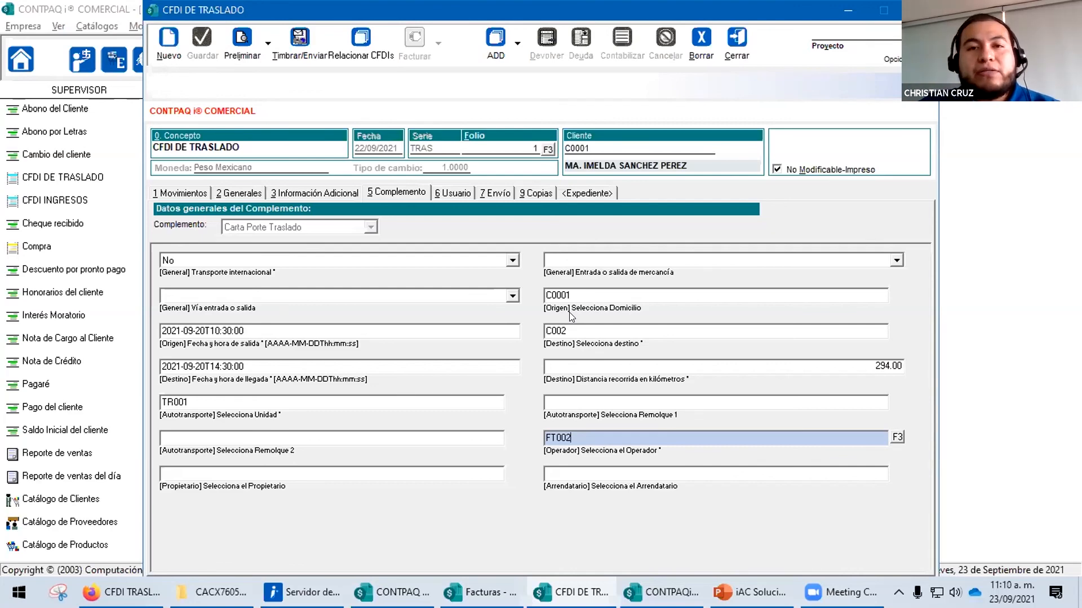
click(359, 33)
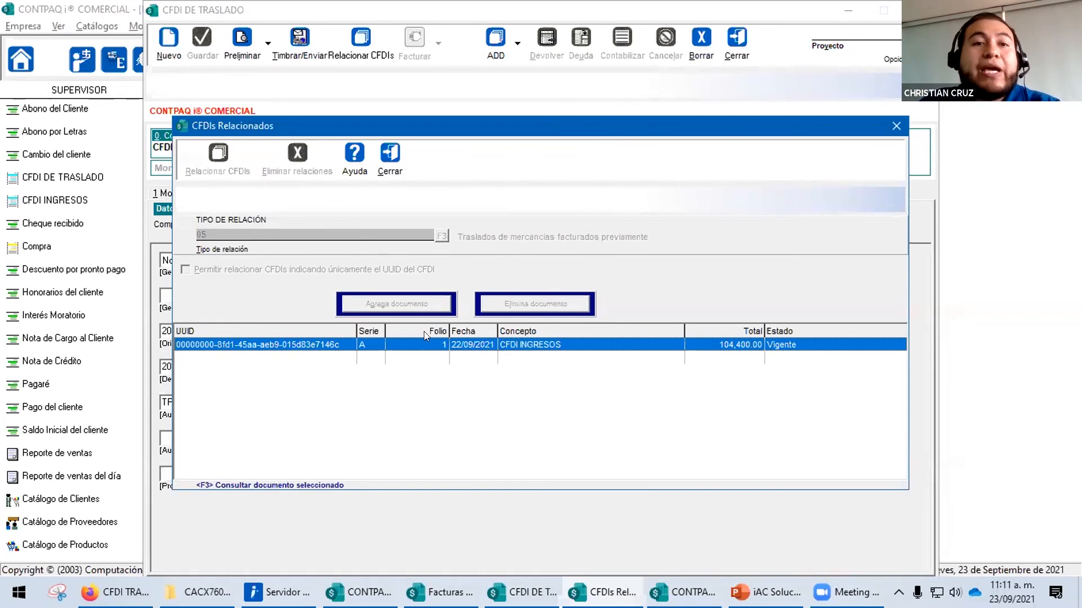
click(386, 162)
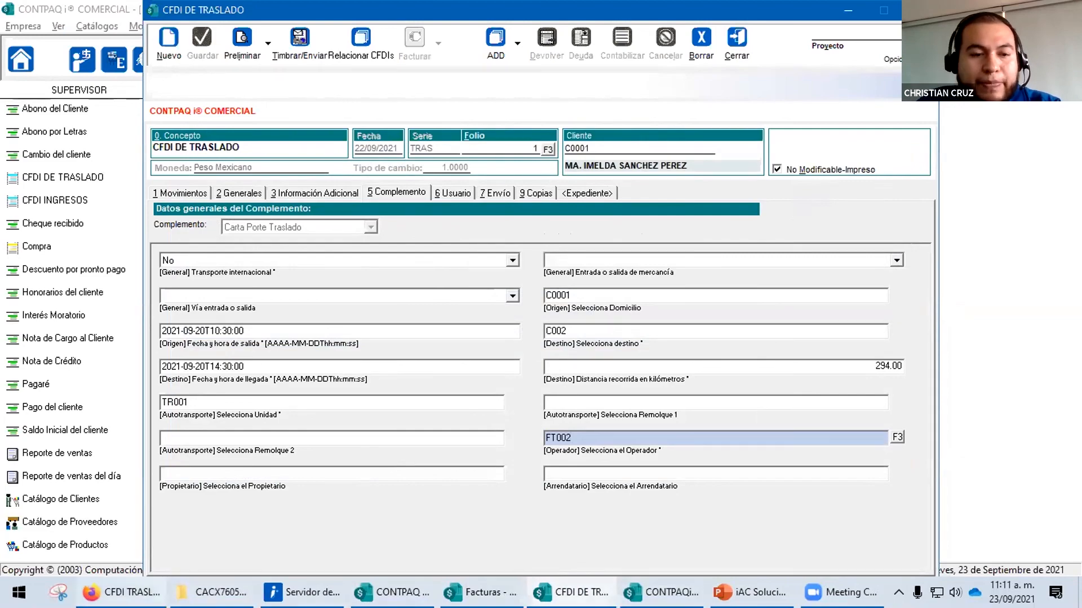
Step: Switch to Firefox and review the header and product lines of the CFDI TRASLADO CON CARTA PORTE PDF
click(122, 592)
scroll(521, 266, up, 5)
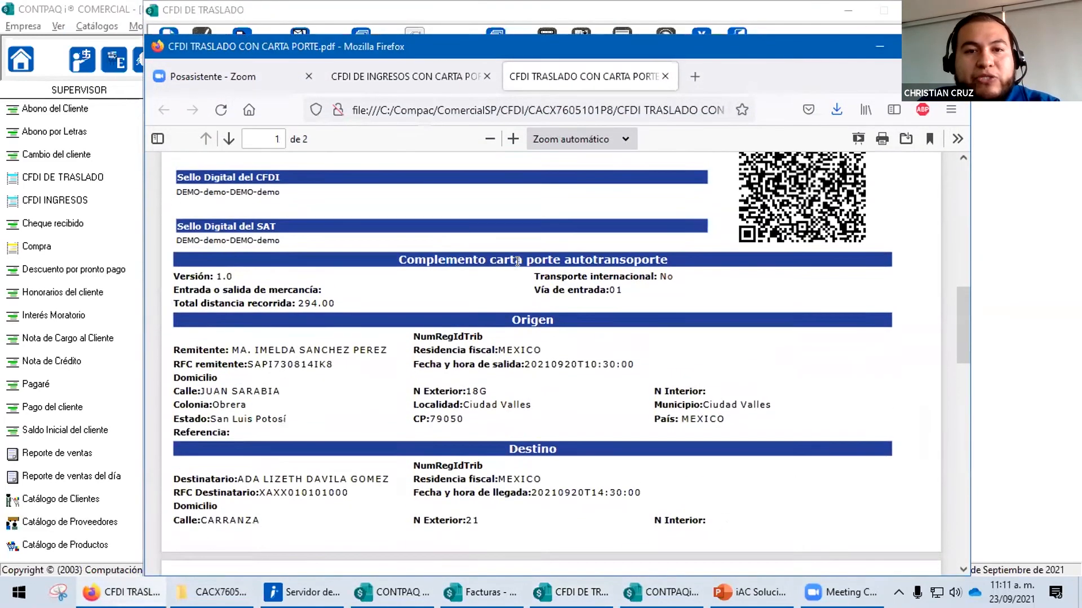
scroll(522, 265, up, 5)
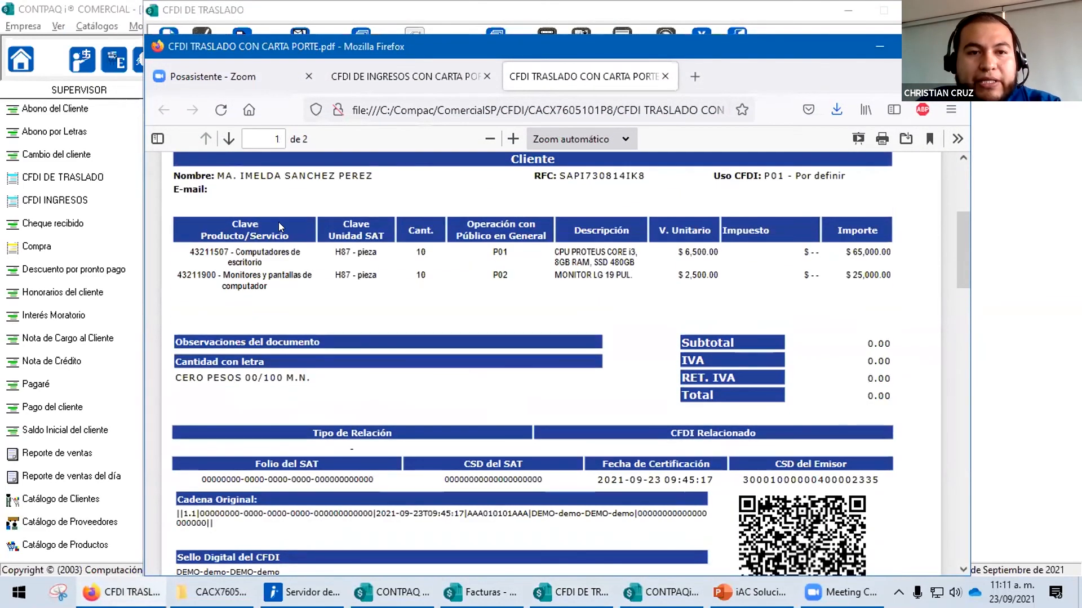
scroll(324, 247, up, 3)
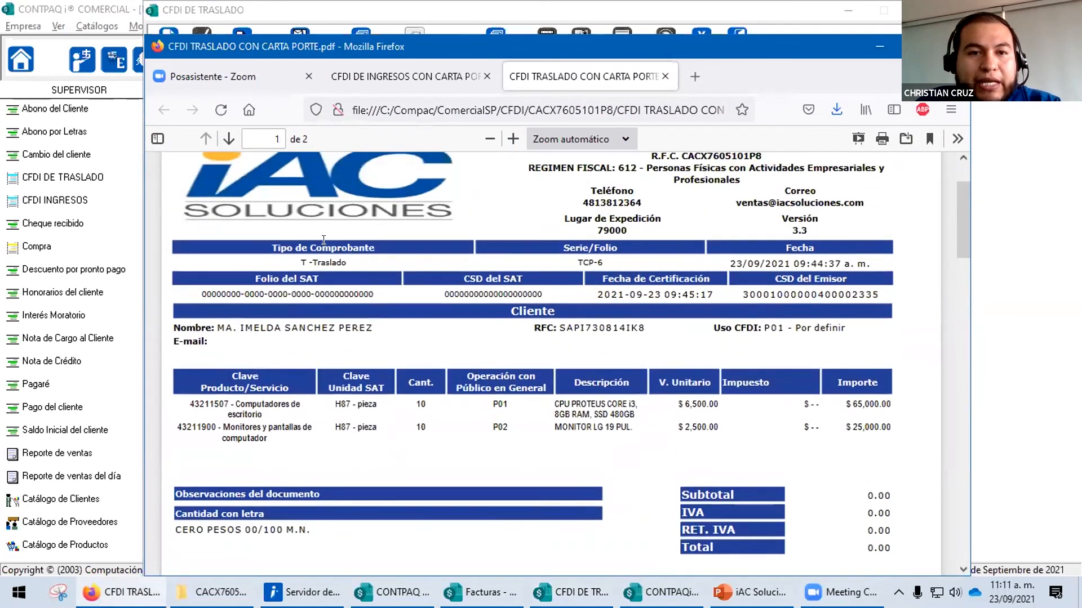
scroll(613, 307, down, 1)
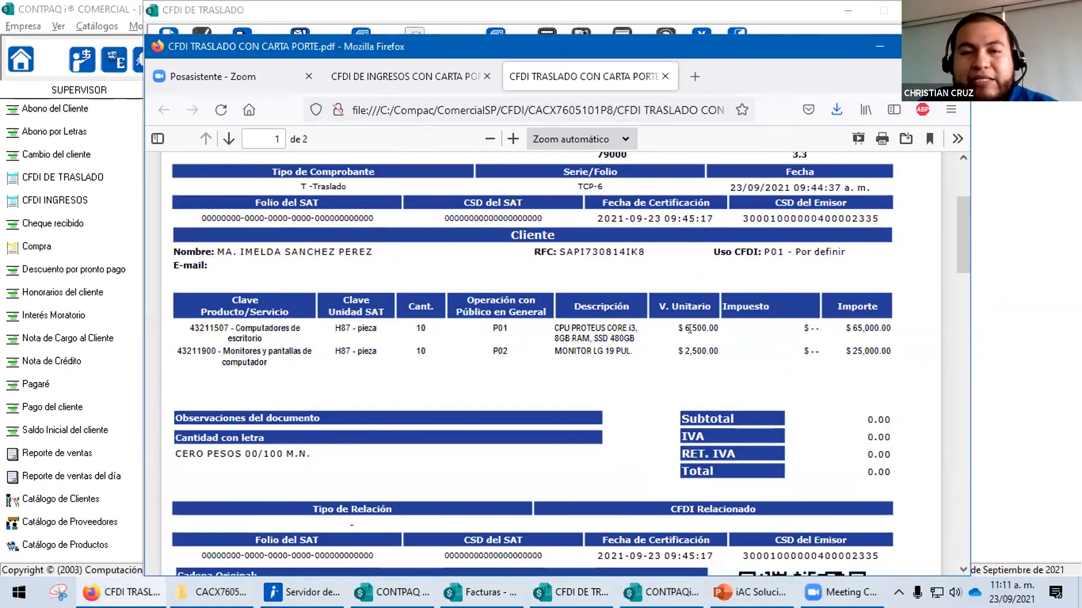
Step: Highlight the Subtotal, IVA, RET. IVA and Total amounts in the transfer CFDI PDF
key(ctrl+a)
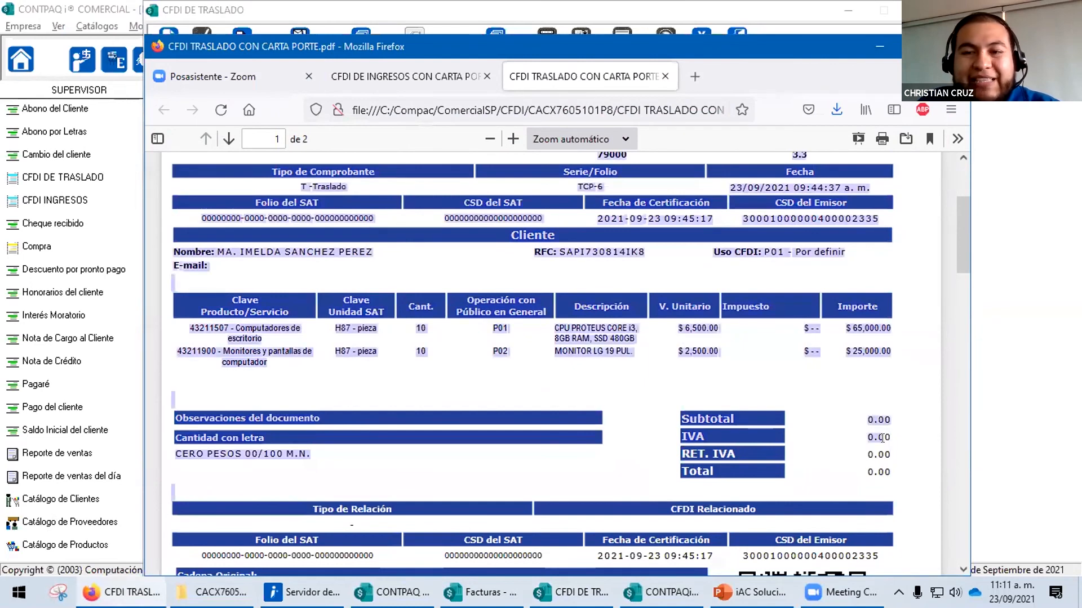
click(886, 471)
drag(886, 470, 860, 418)
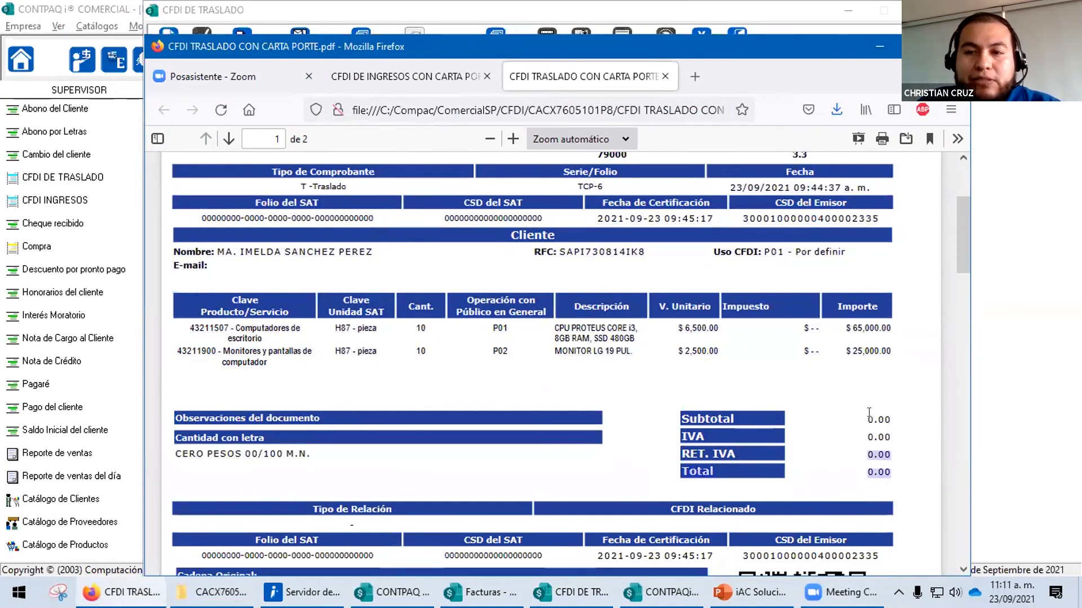
click(868, 415)
drag(870, 418, 890, 479)
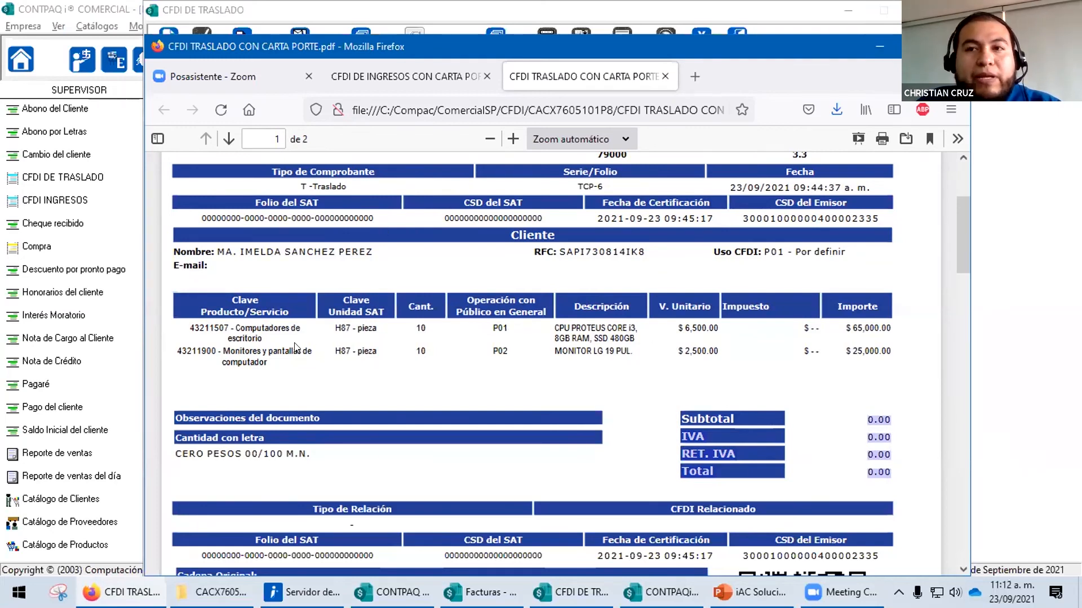
Step: Review the transfer PDF's digital seals and the Carta Porte complement's general data, Origen and Destino sections
scroll(848, 362, down, 2)
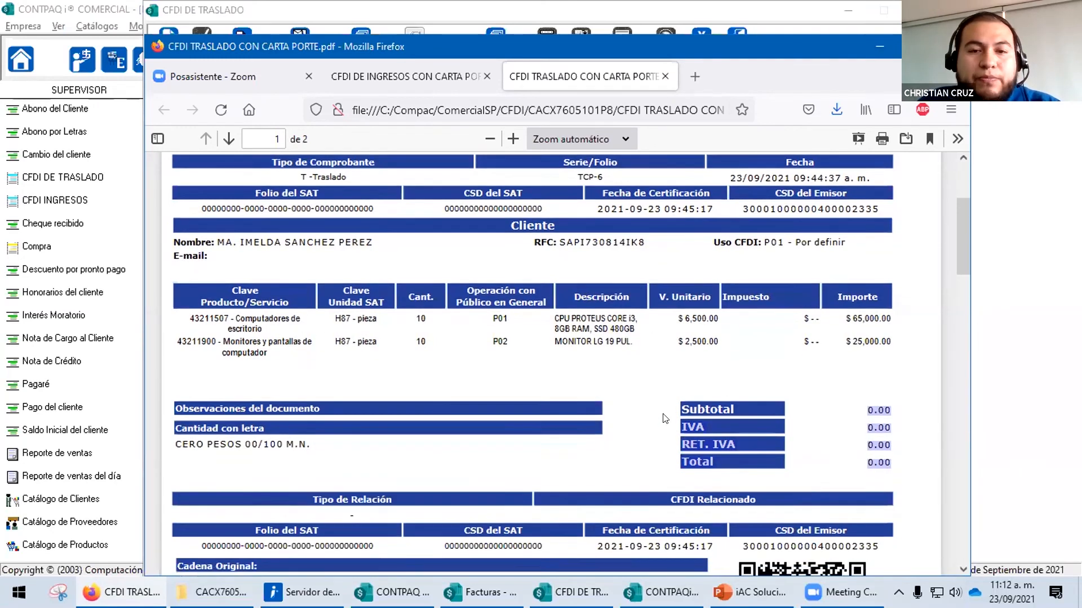
scroll(852, 373, down, 2)
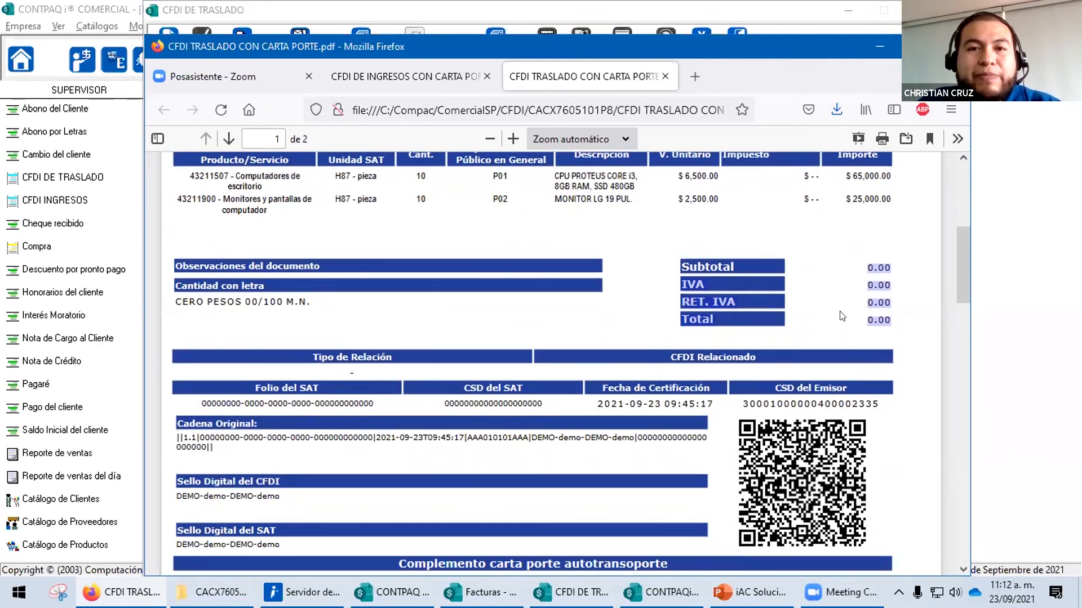
scroll(842, 316, down, 2)
scroll(840, 312, down, 4)
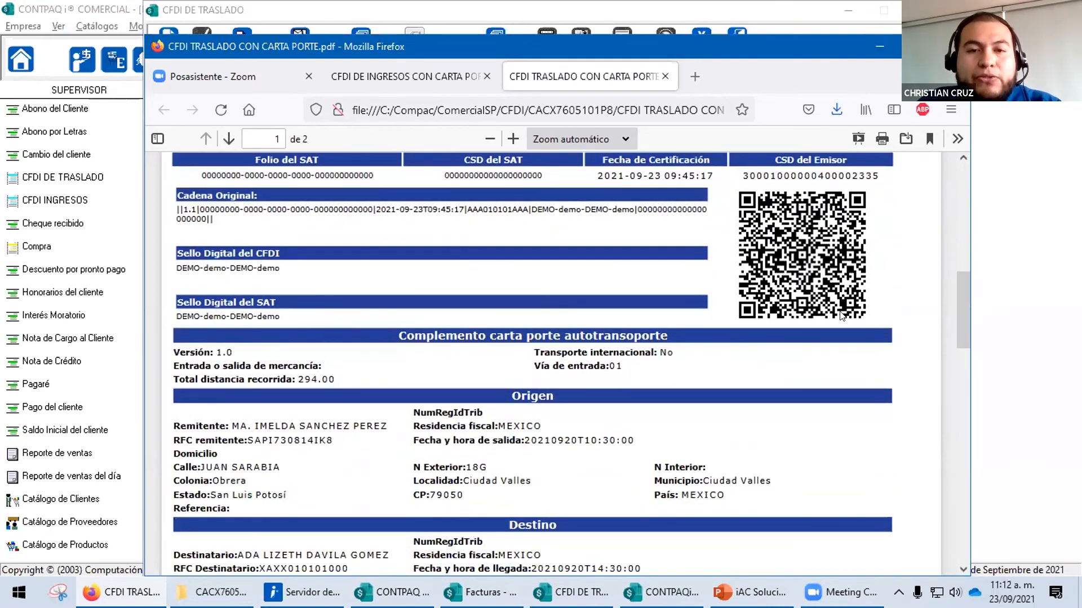
scroll(840, 313, down, 2)
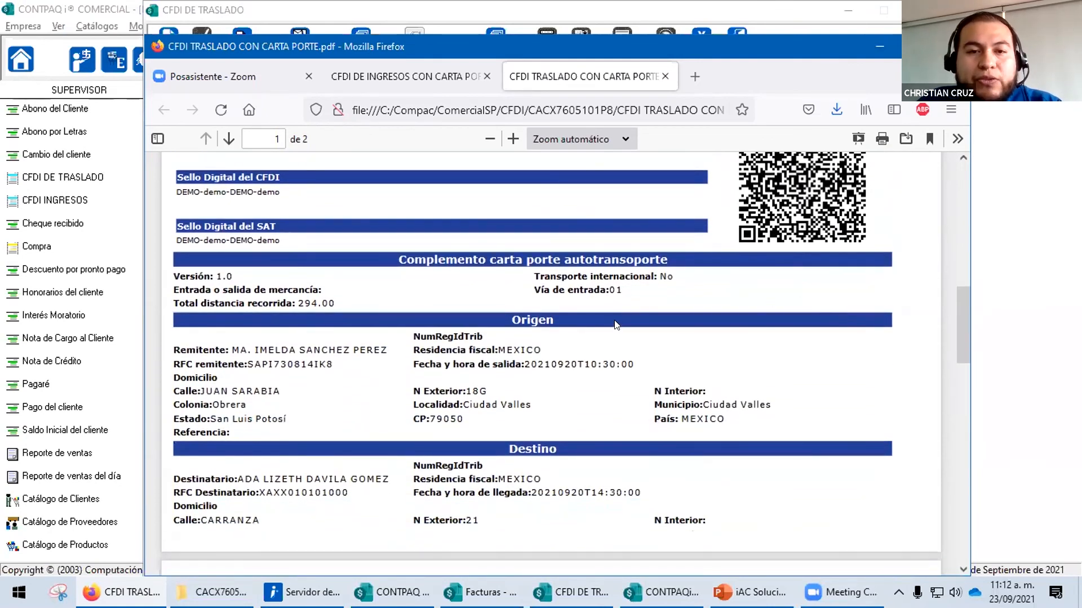
scroll(326, 346, down, 2)
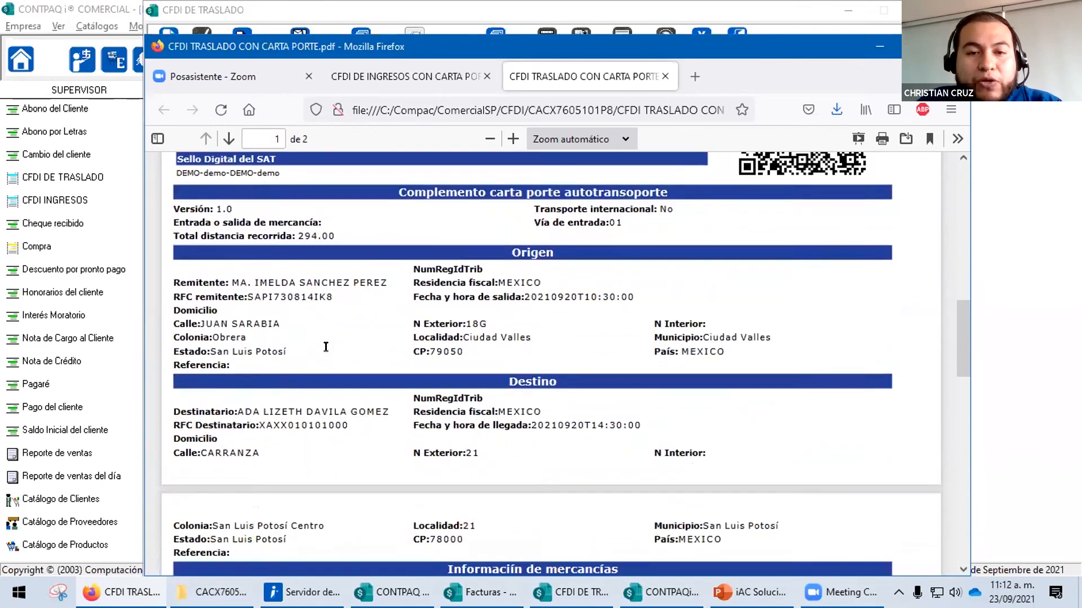
scroll(325, 346, down, 2)
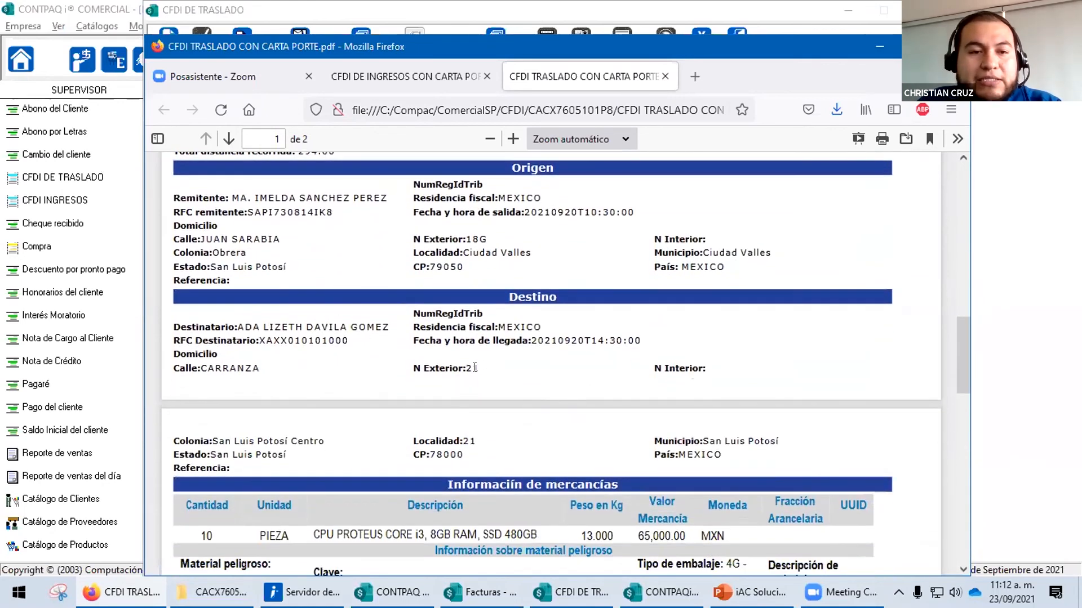
Step: Examine the goods, federal motor transport and transport figure sections on the PDF's second page
scroll(479, 361, down, 5)
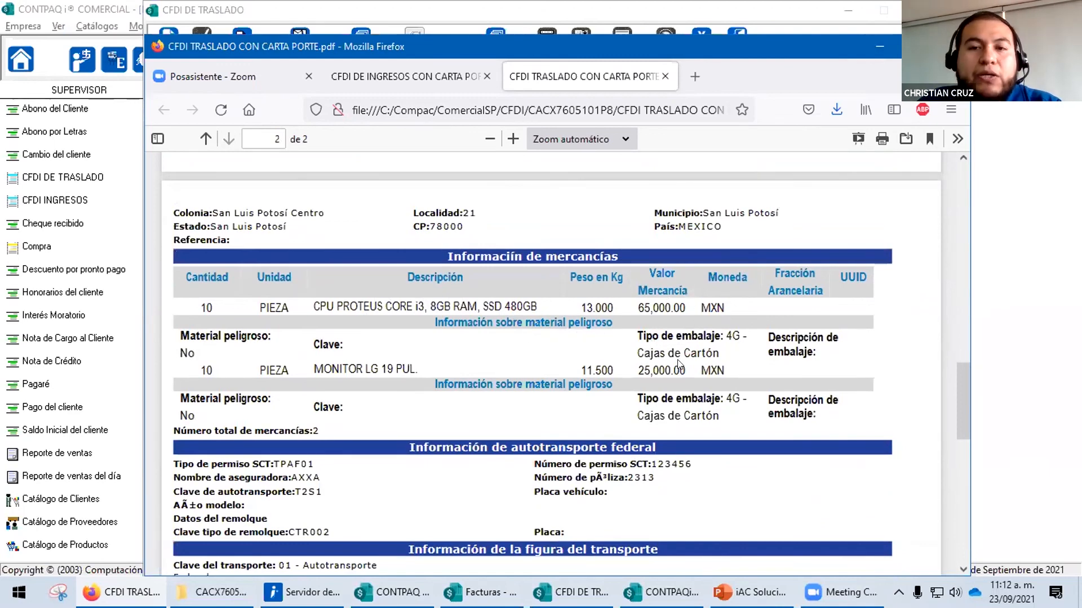
scroll(691, 348, down, 3)
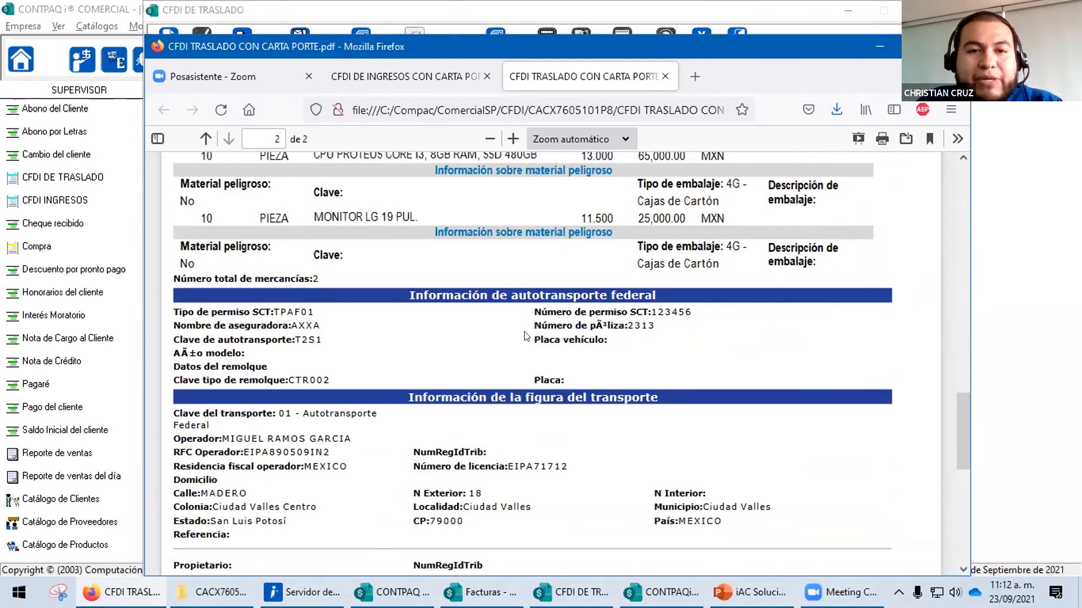
scroll(532, 326, down, 2)
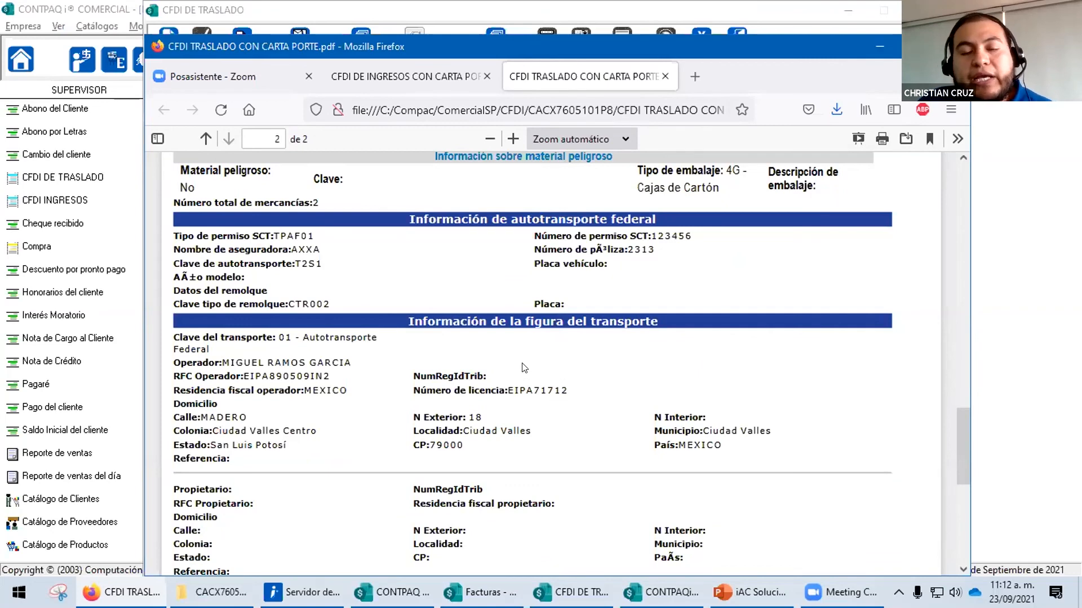
scroll(532, 355, down, 4)
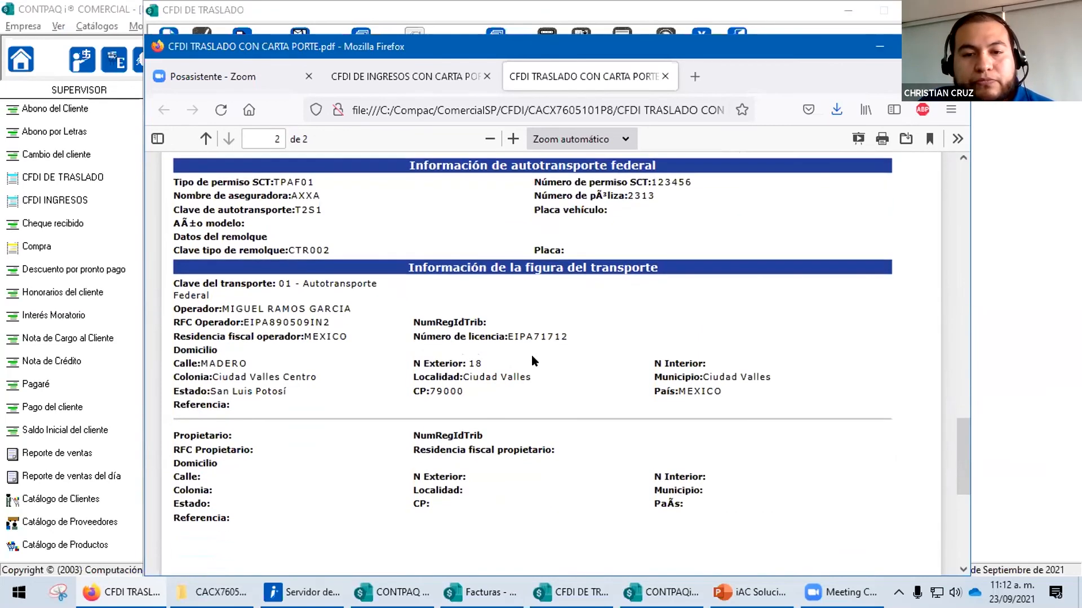
Step: Return to the Tipo de Relación and CFDI Relacionado fields, clear the totals highlight and recheck the Origen and Destino sections
scroll(529, 351, up, 4)
scroll(529, 355, up, 10)
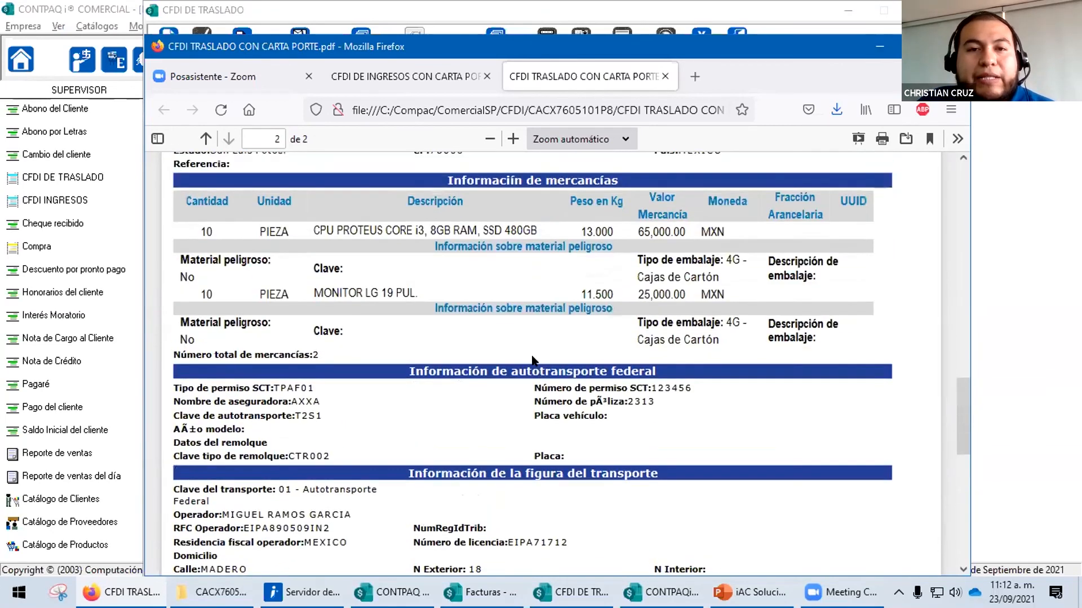
scroll(533, 361, up, 4)
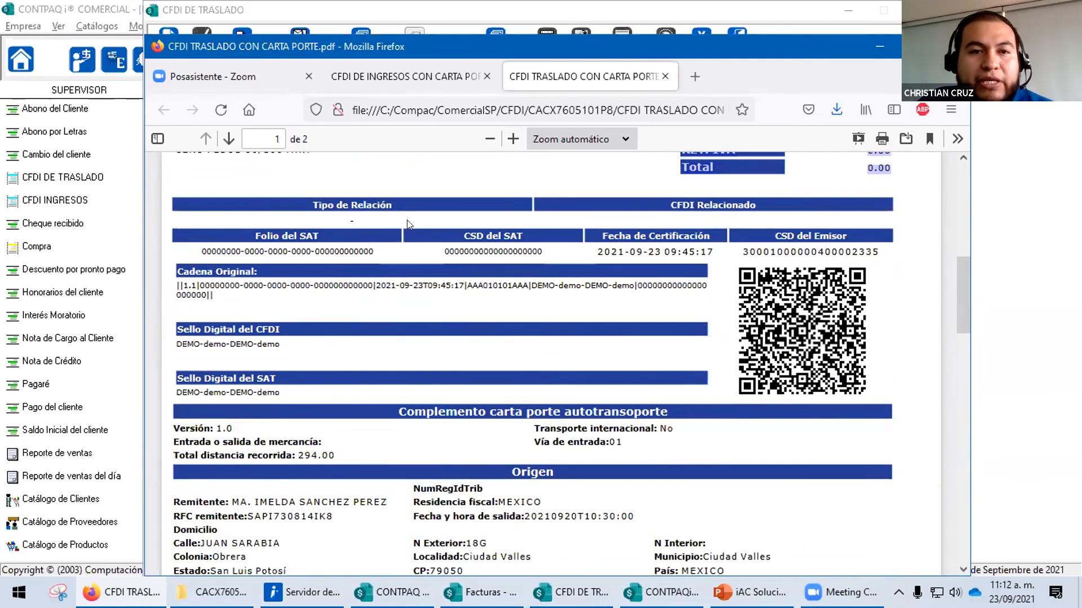
click(358, 218)
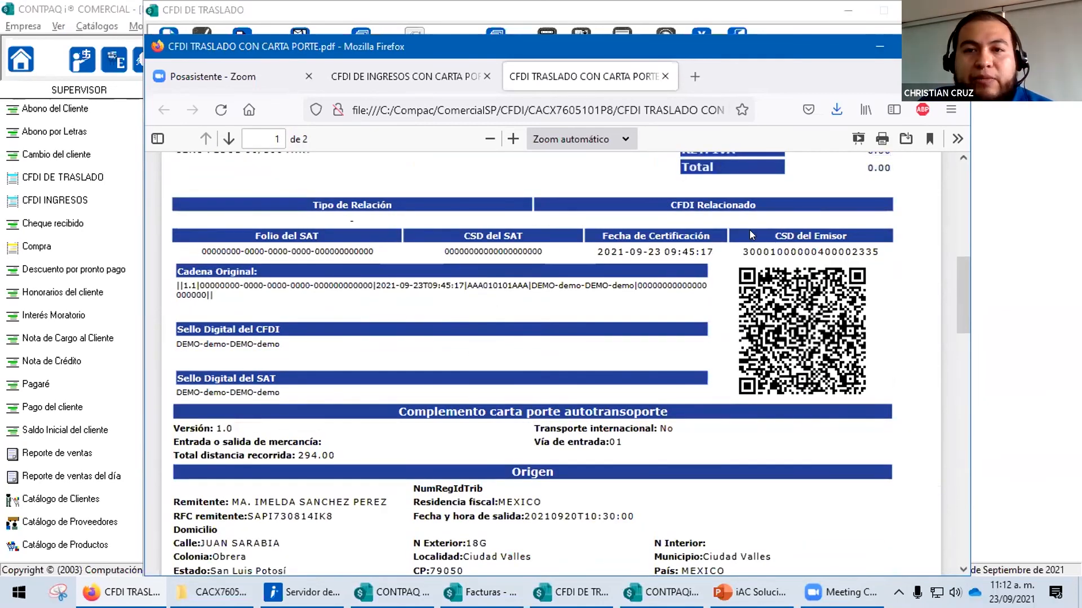
scroll(566, 253, down, 4)
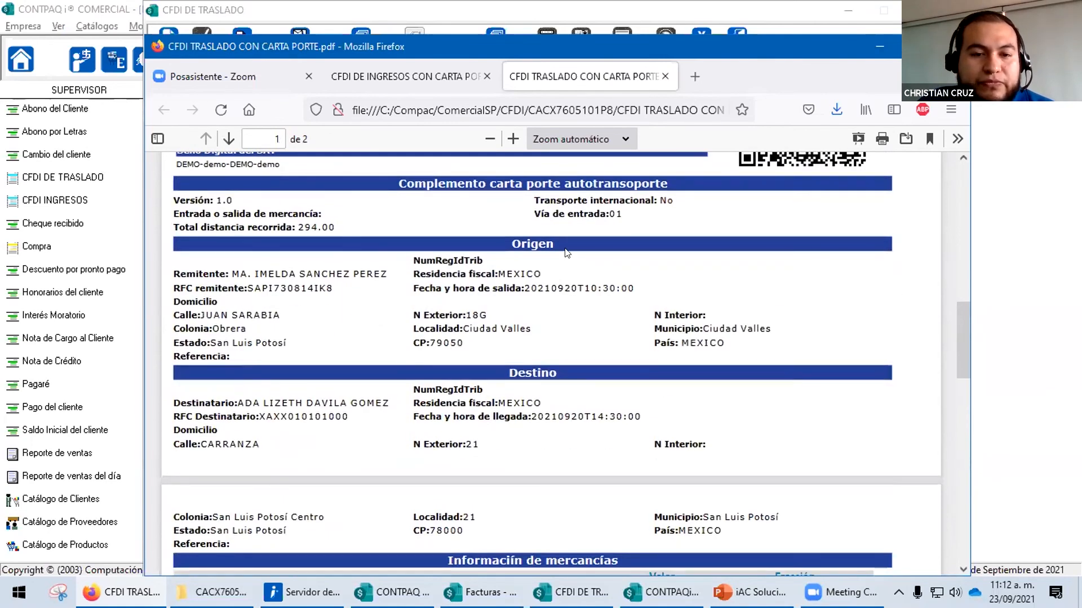